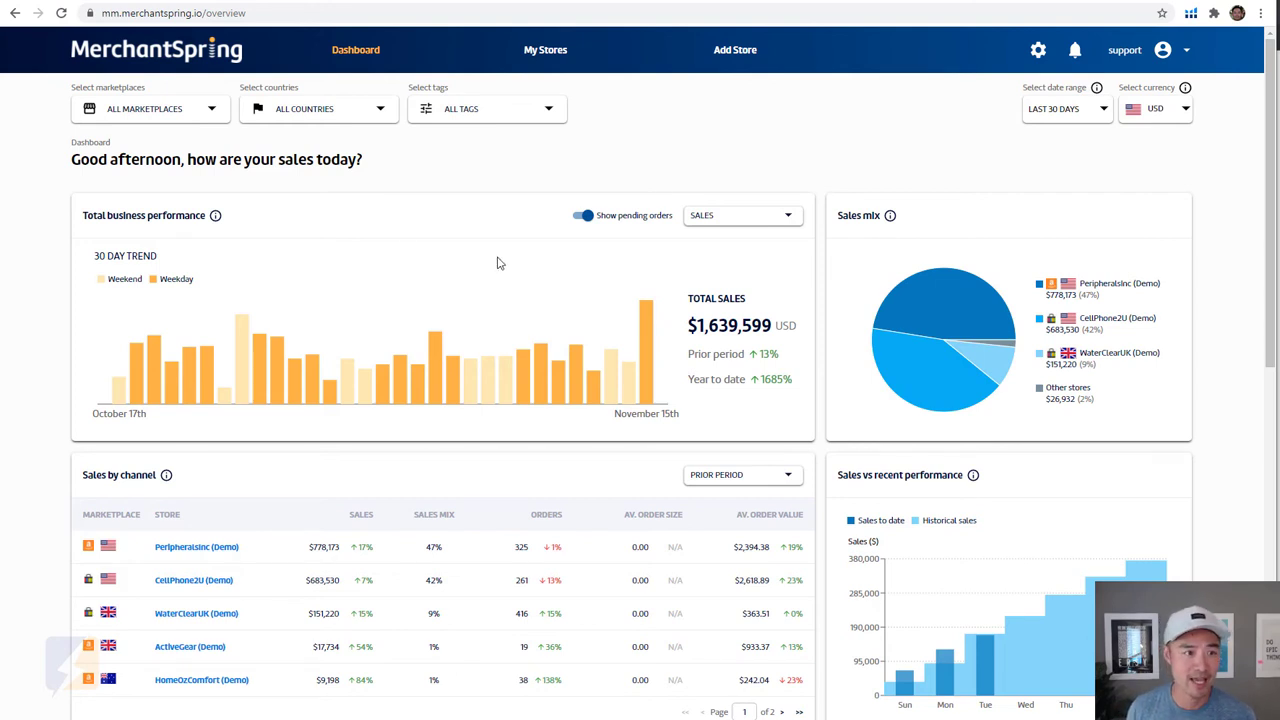
View the dashboard's filter options for marketplaces, countries and tags
left_click(198, 110)
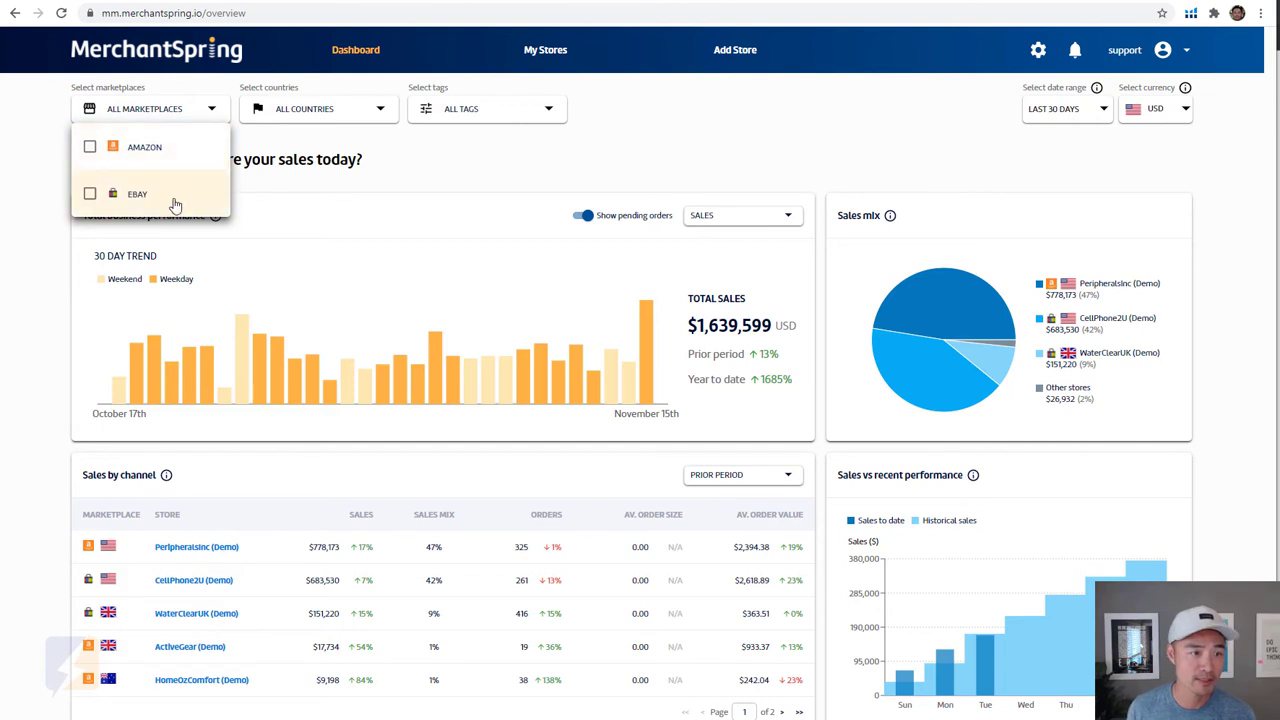
left_click(324, 115)
left_click(325, 116)
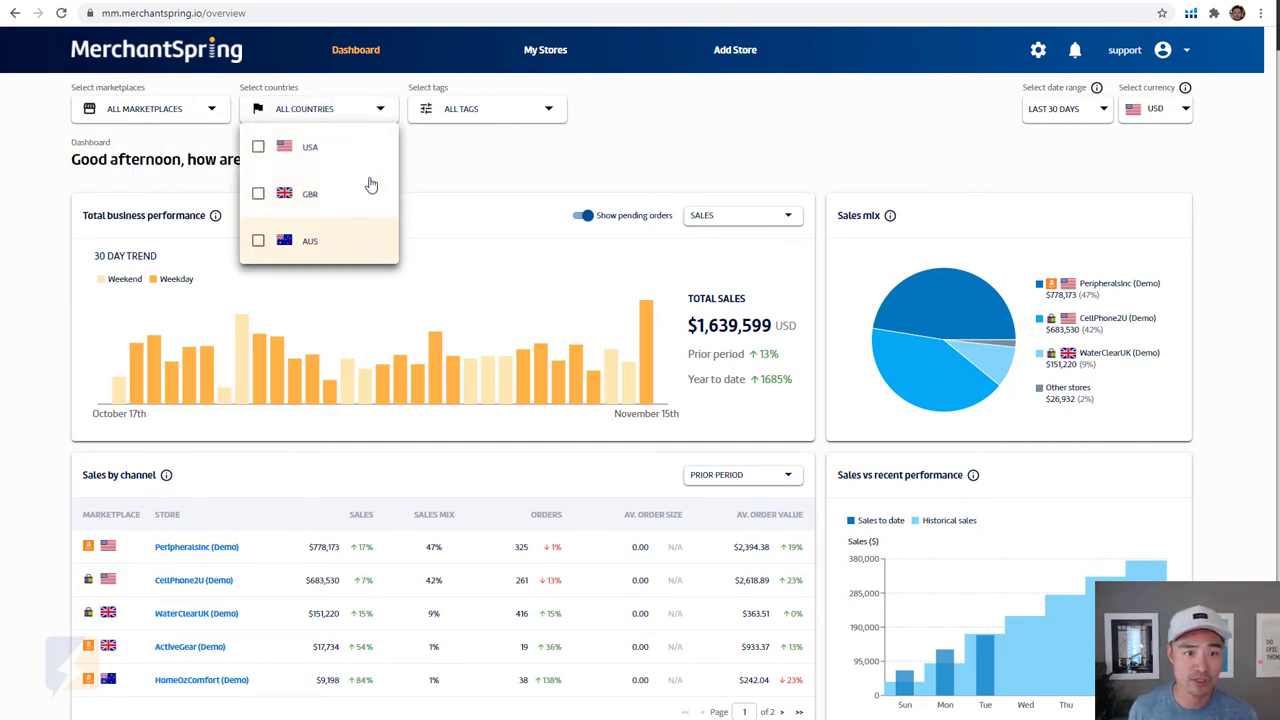
left_click(466, 114)
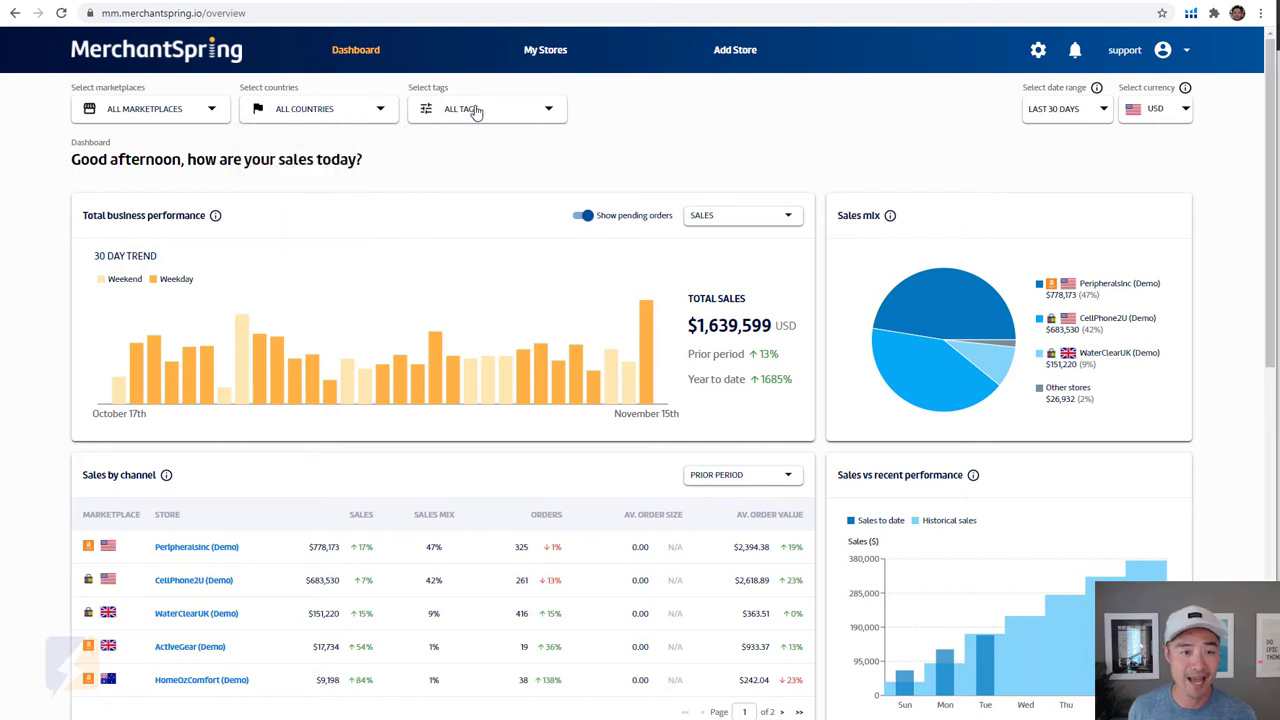
left_click(477, 112)
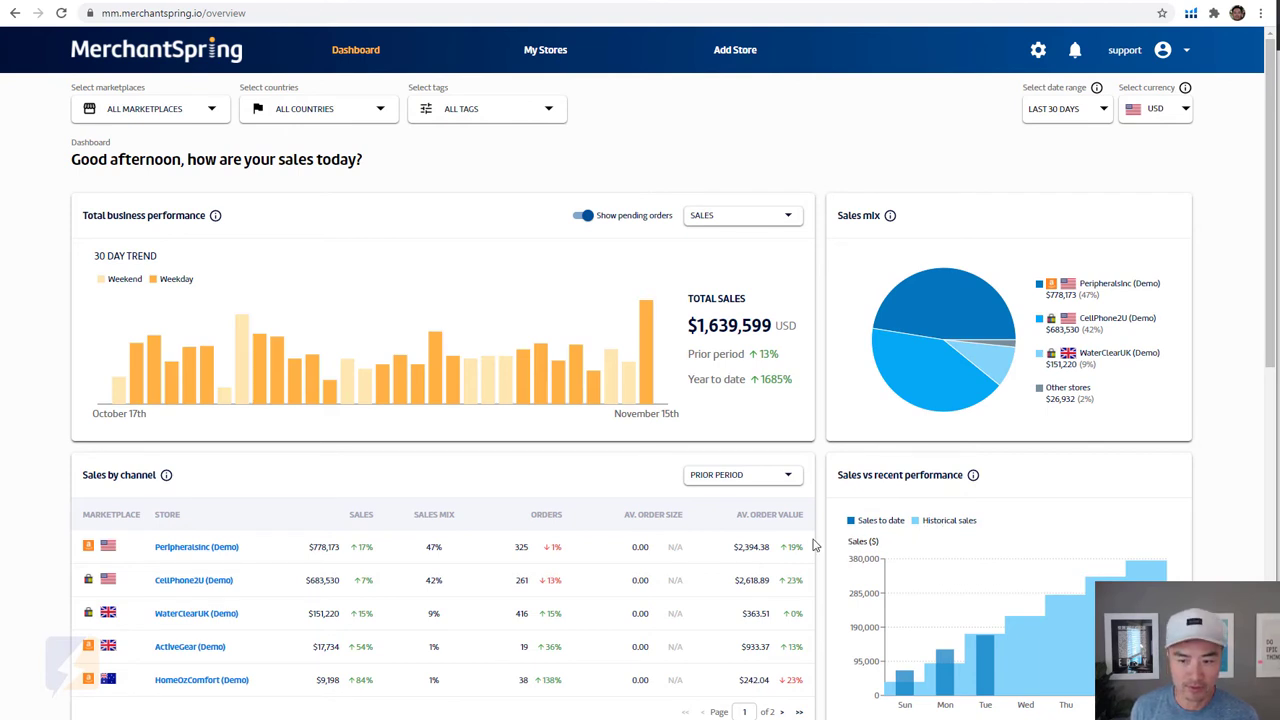
Switch the dashboard's Profitability by channel table to show percentages
scroll(771, 535, "down", 2)
scroll(771, 535, "down", 5)
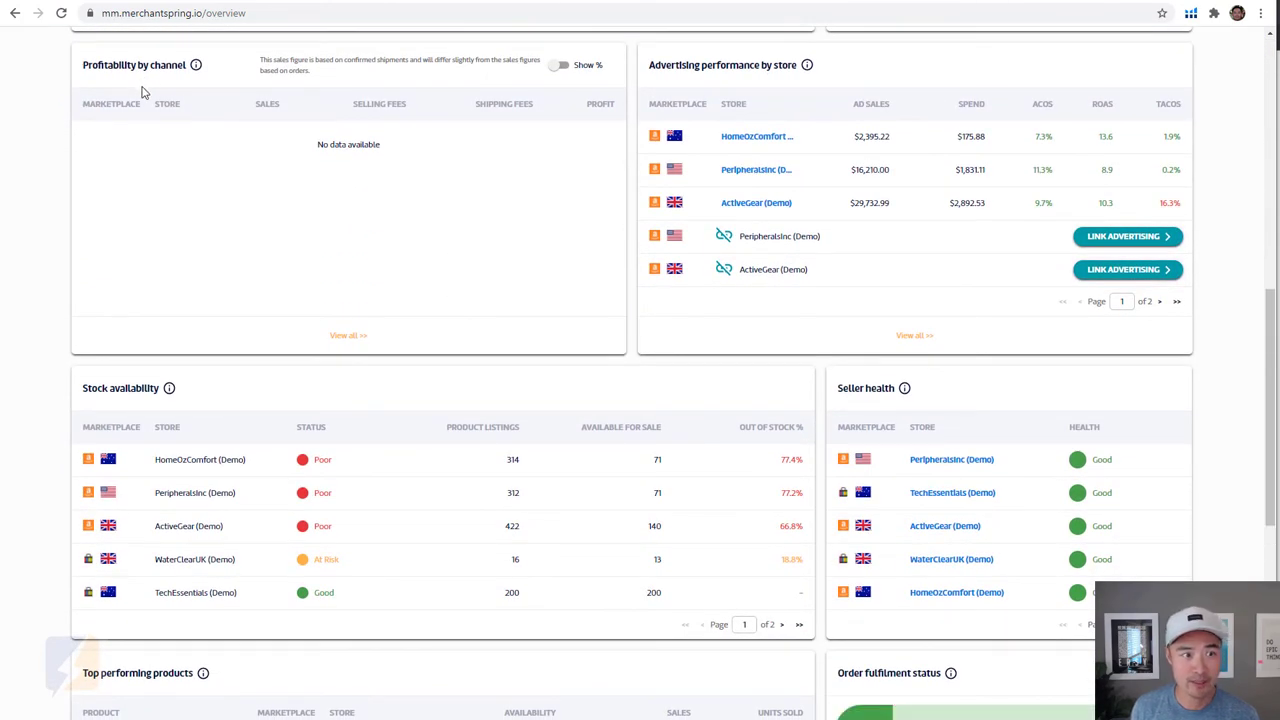
left_click(561, 65)
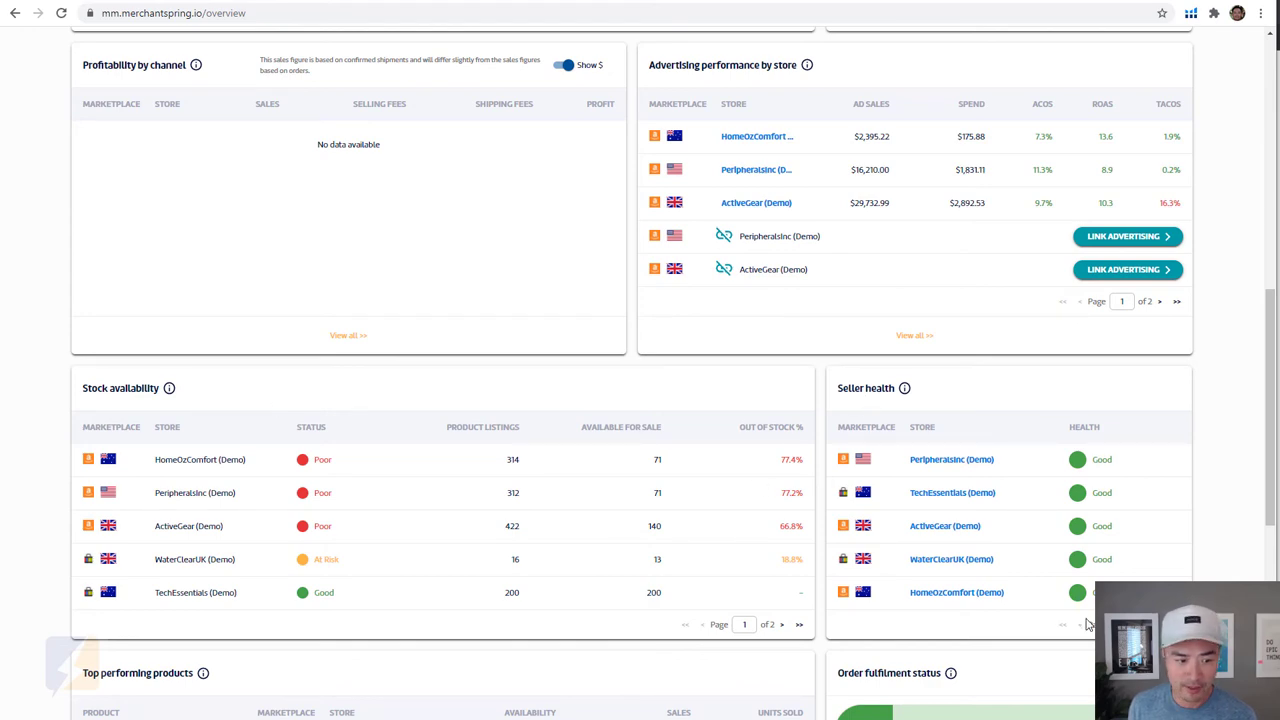
Review the dashboard's top performing products, order fulfilment status, average daily sales trends and overdue orders
scroll(1088, 624, "down", 4)
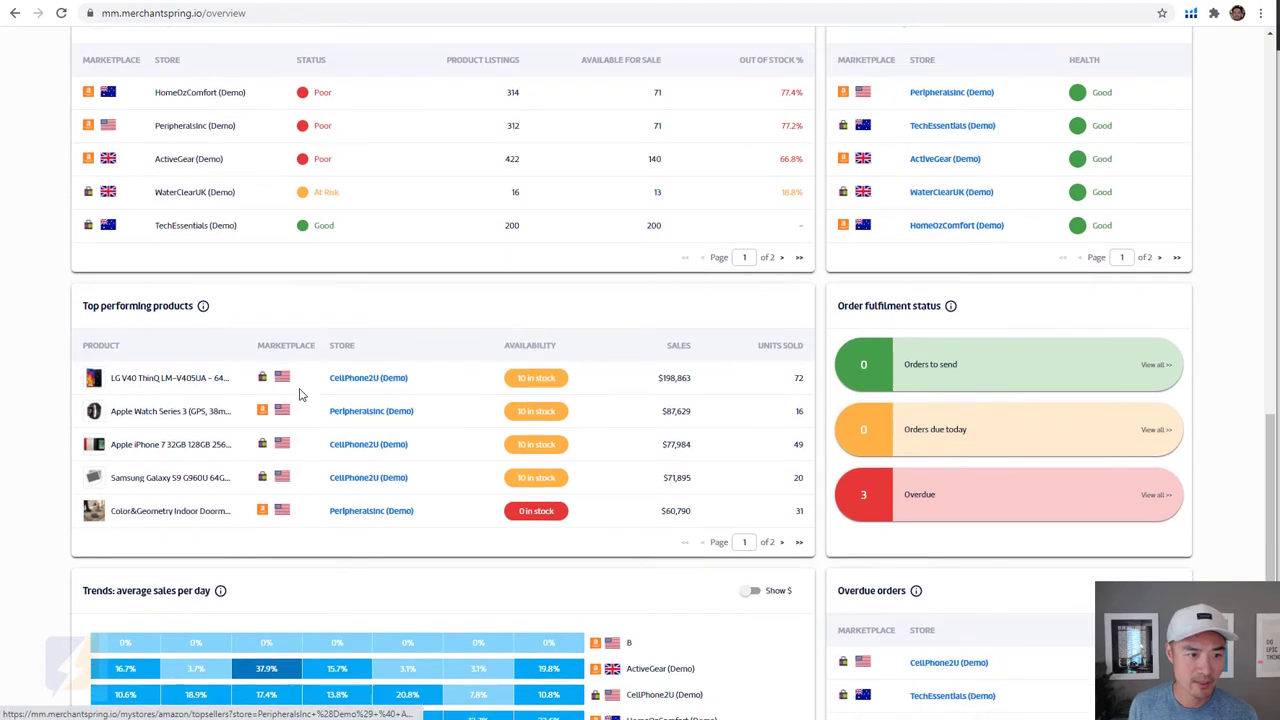
scroll(298, 395, "down", 2)
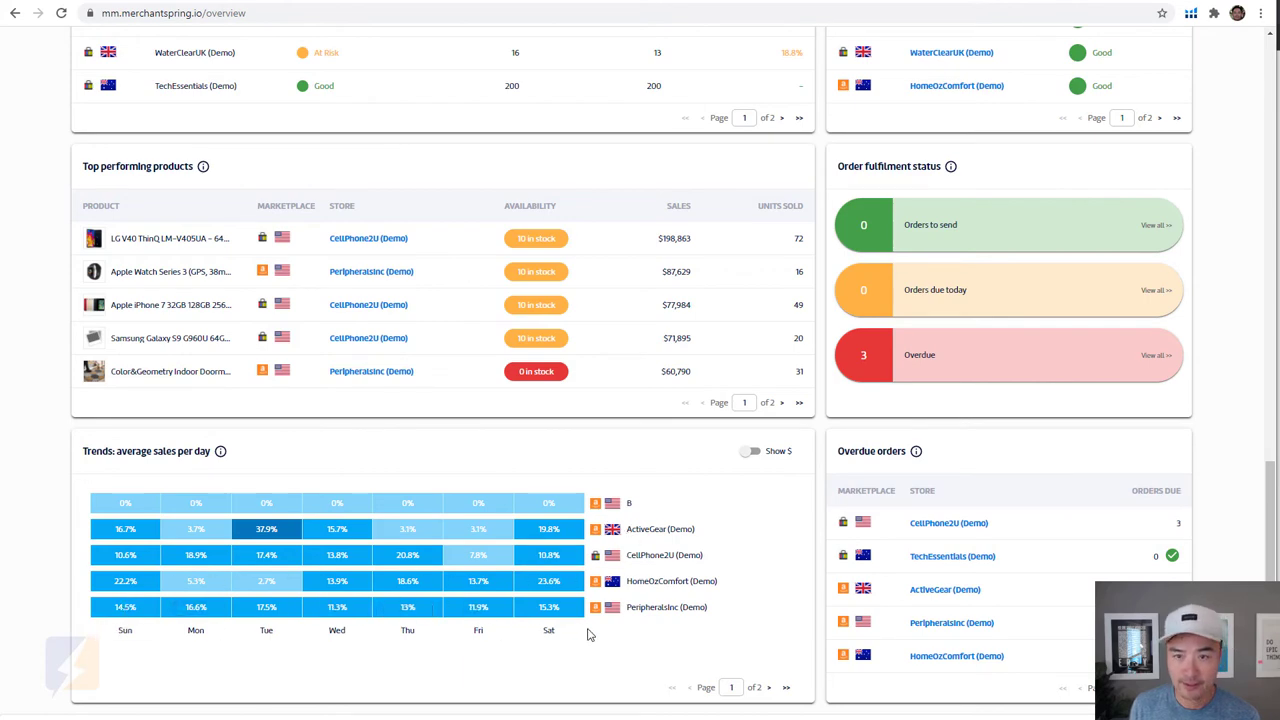
scroll(749, 525, "up", 12)
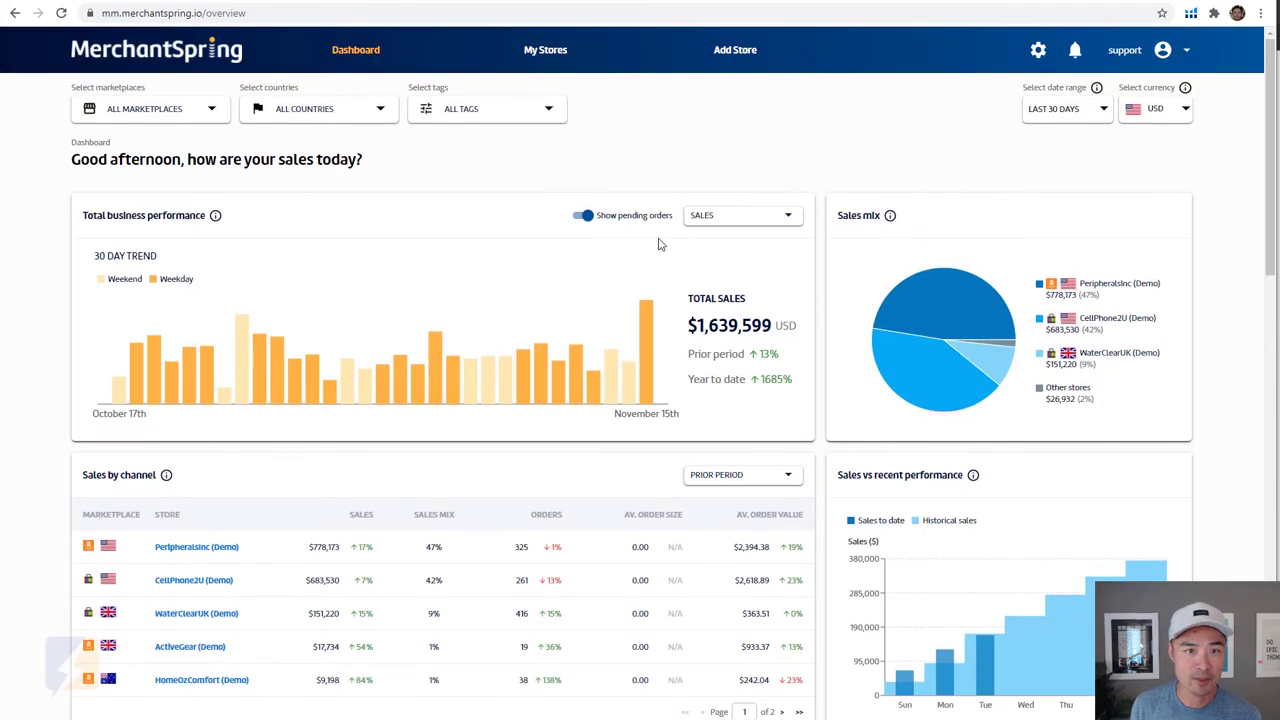
Open the My Stores marketplace overview and view the list of selectable stores without changing the store
left_click(548, 55)
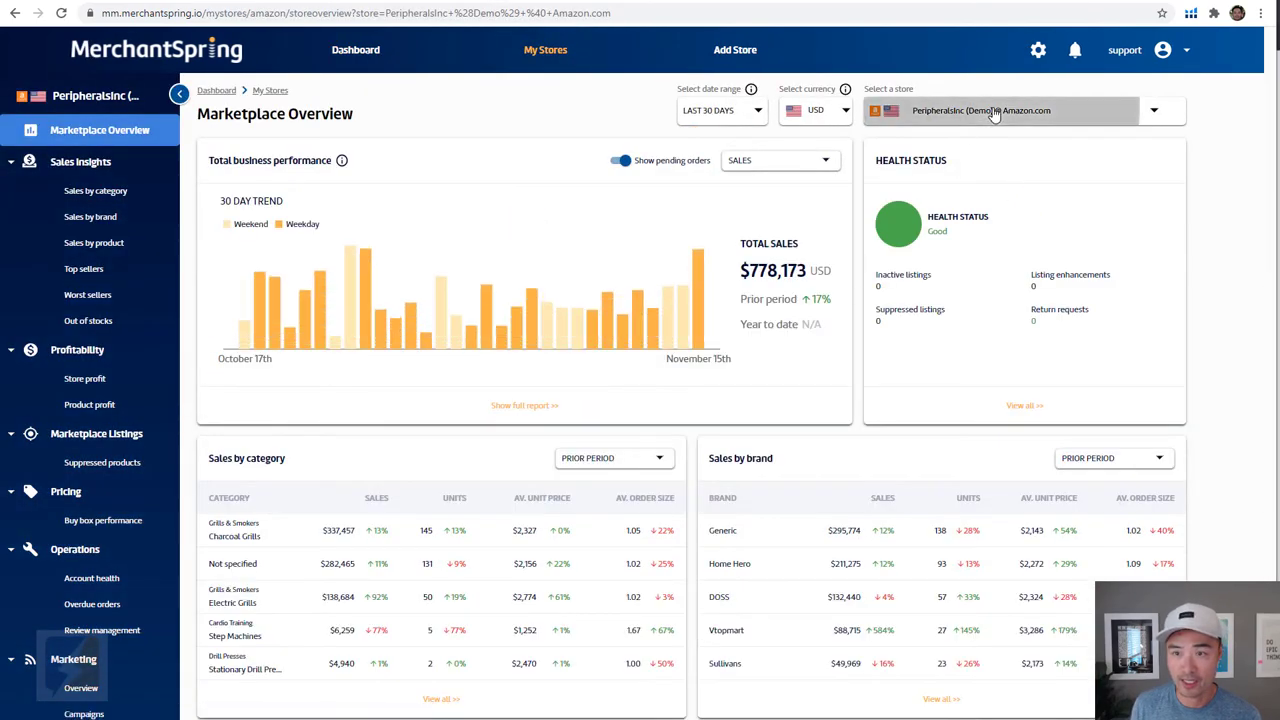
left_click(993, 114)
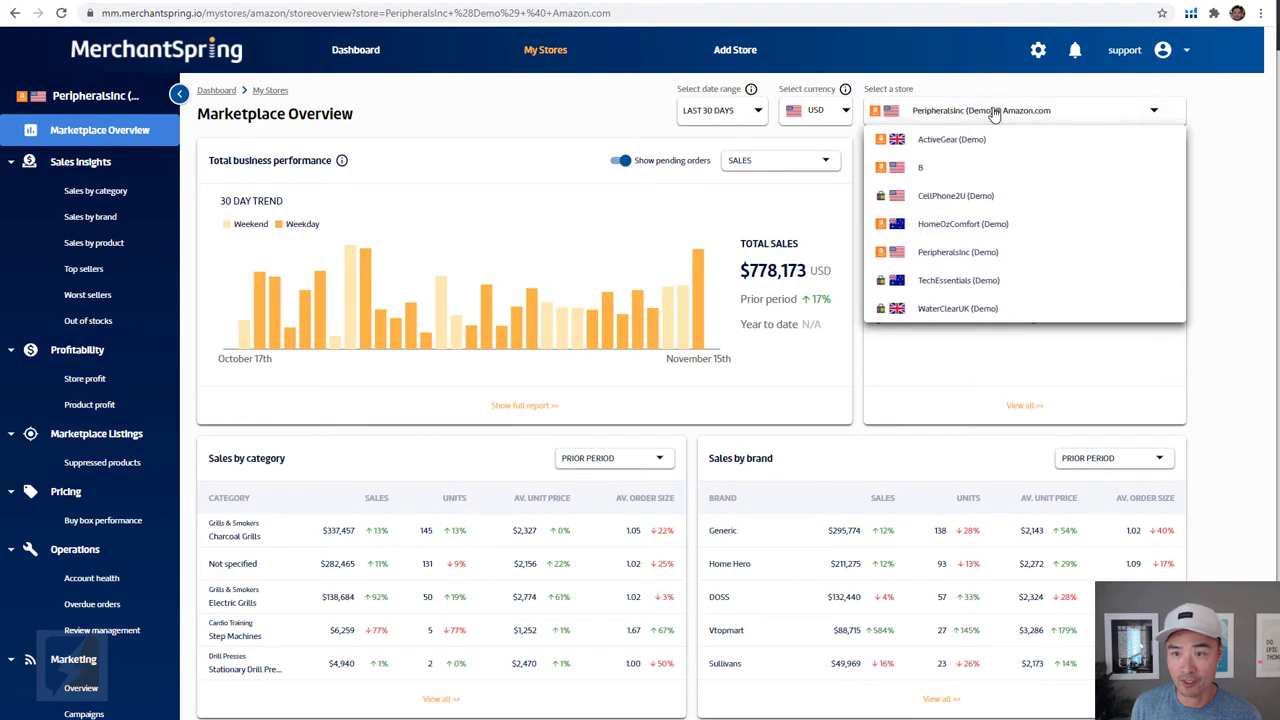
left_click(490, 97)
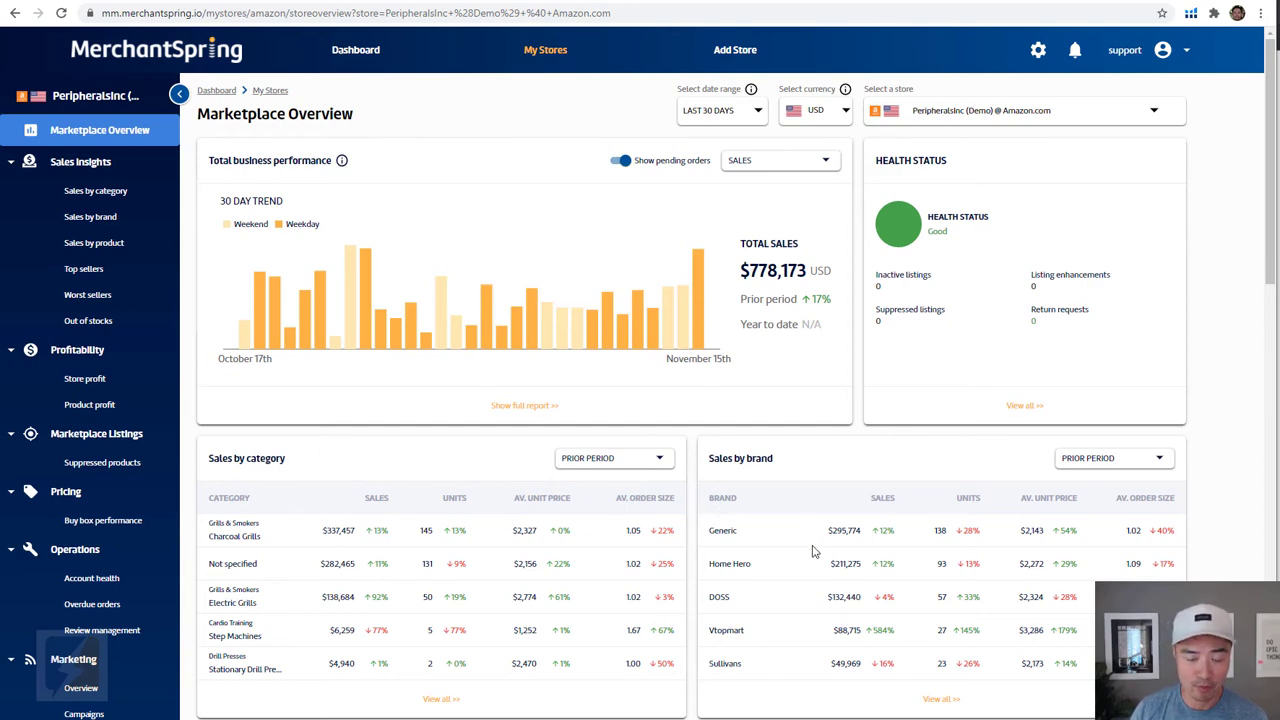
Examine the store's Marketplace Overview, from sales by category and brand to Buy Box, order fulfilment and advertising
scroll(813, 550, "down", 3)
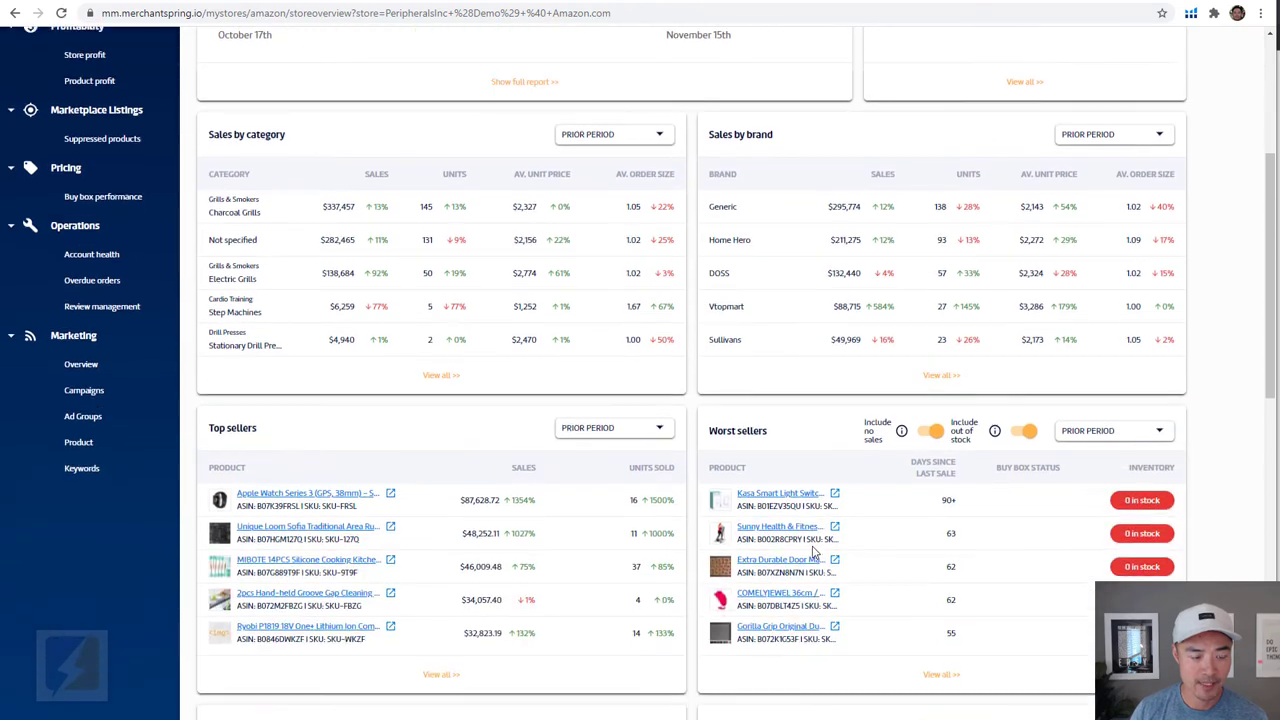
scroll(813, 550, "down", 1)
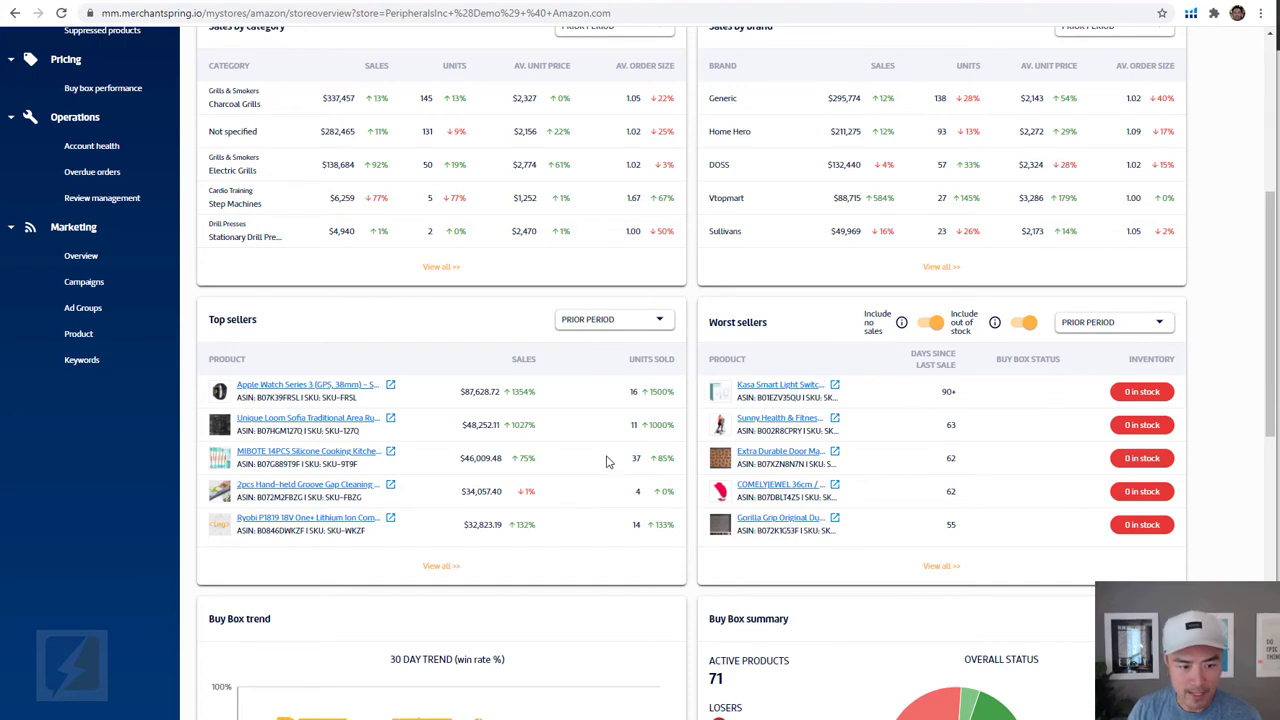
scroll(604, 468, "down", 1)
scroll(604, 468, "down", 4)
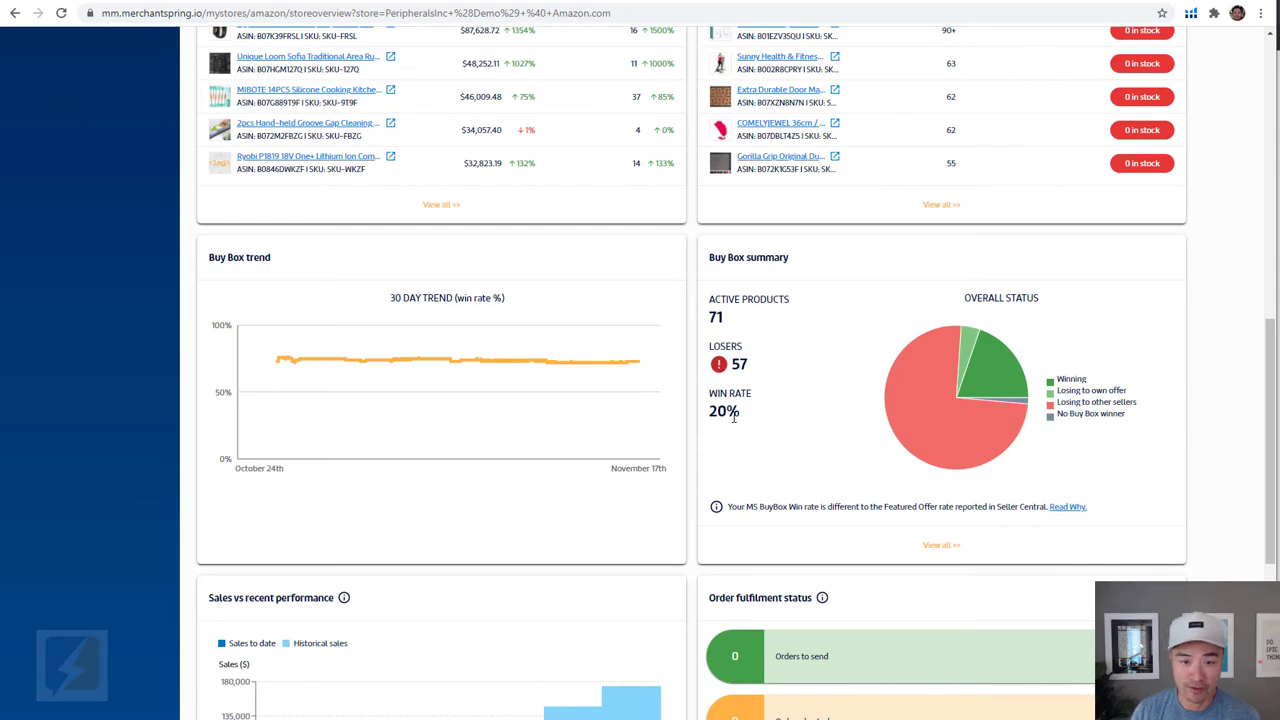
scroll(733, 415, "down", 2)
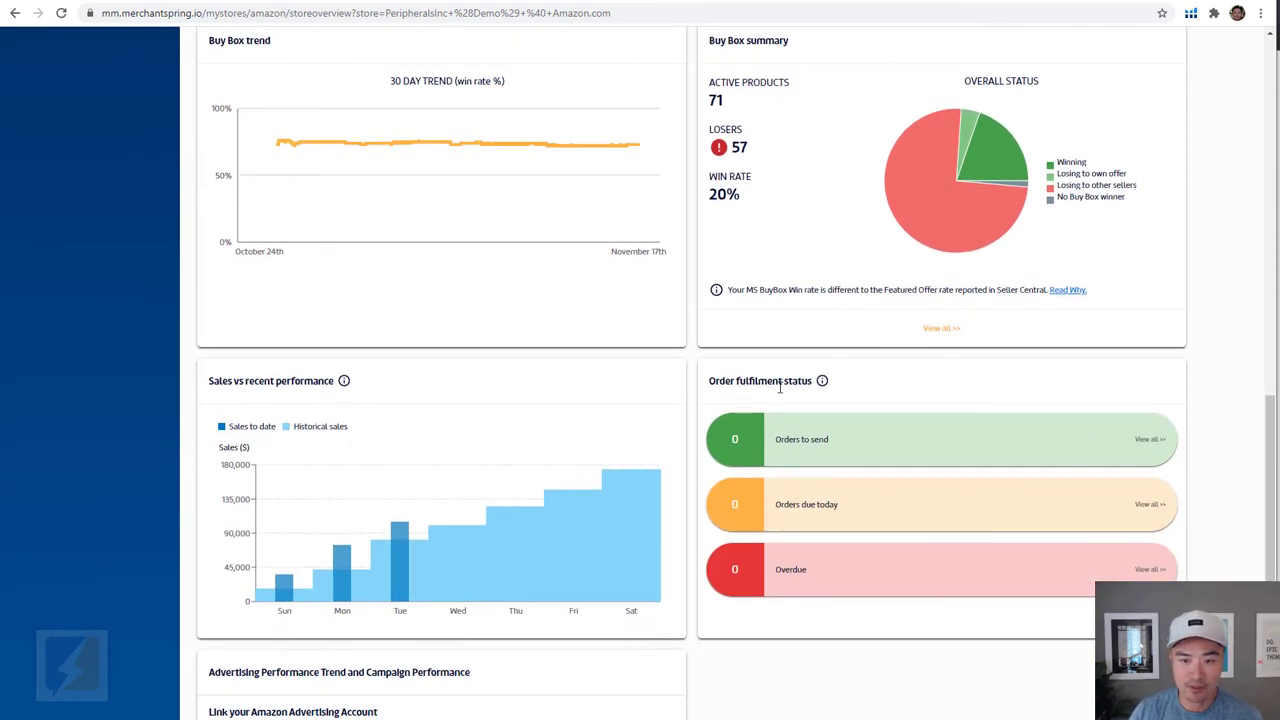
scroll(853, 386, "down", 2)
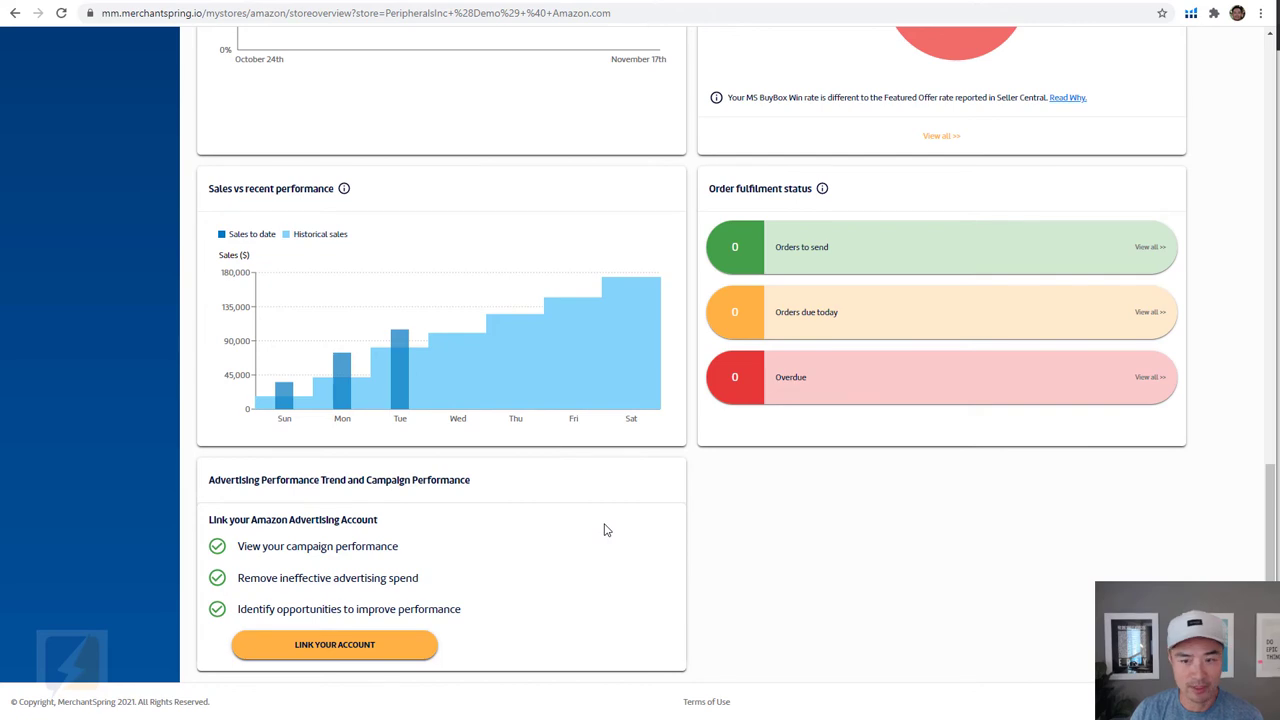
scroll(604, 529, "up", 10)
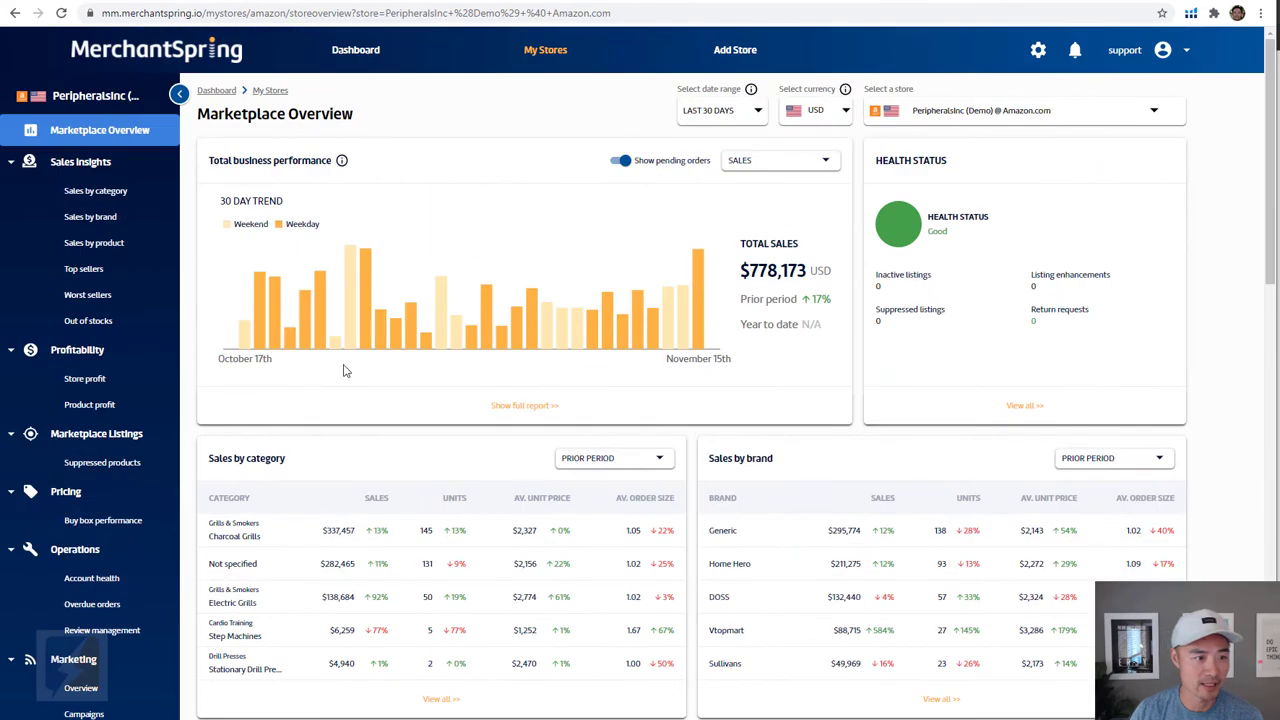
View the store's sales insights by category, brand and product, including the product table's further columns
left_click(115, 191)
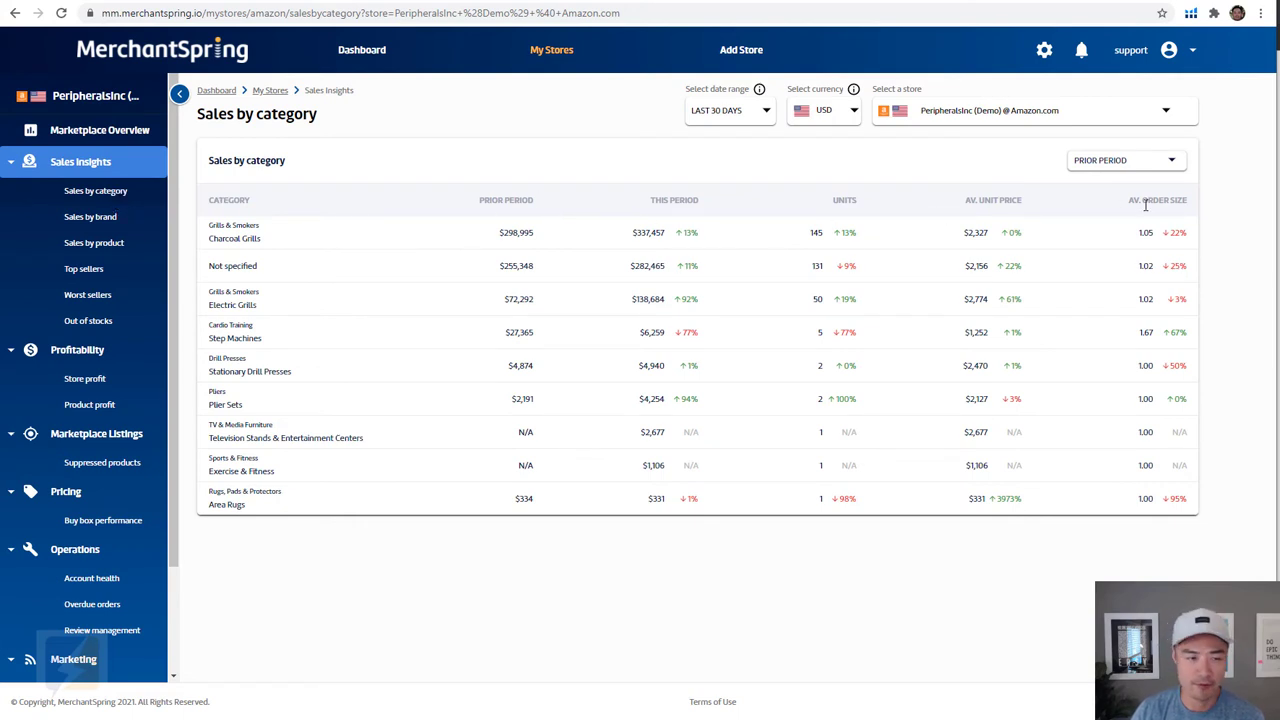
left_click(90, 217)
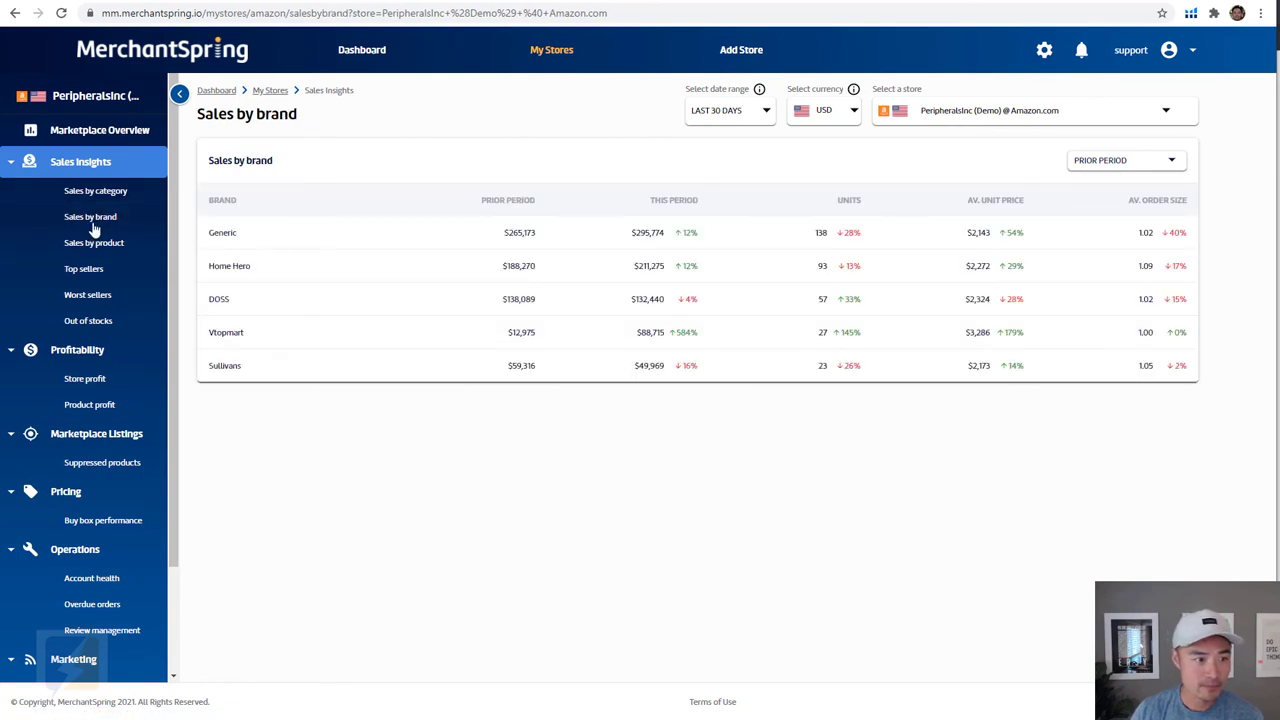
left_click(95, 246)
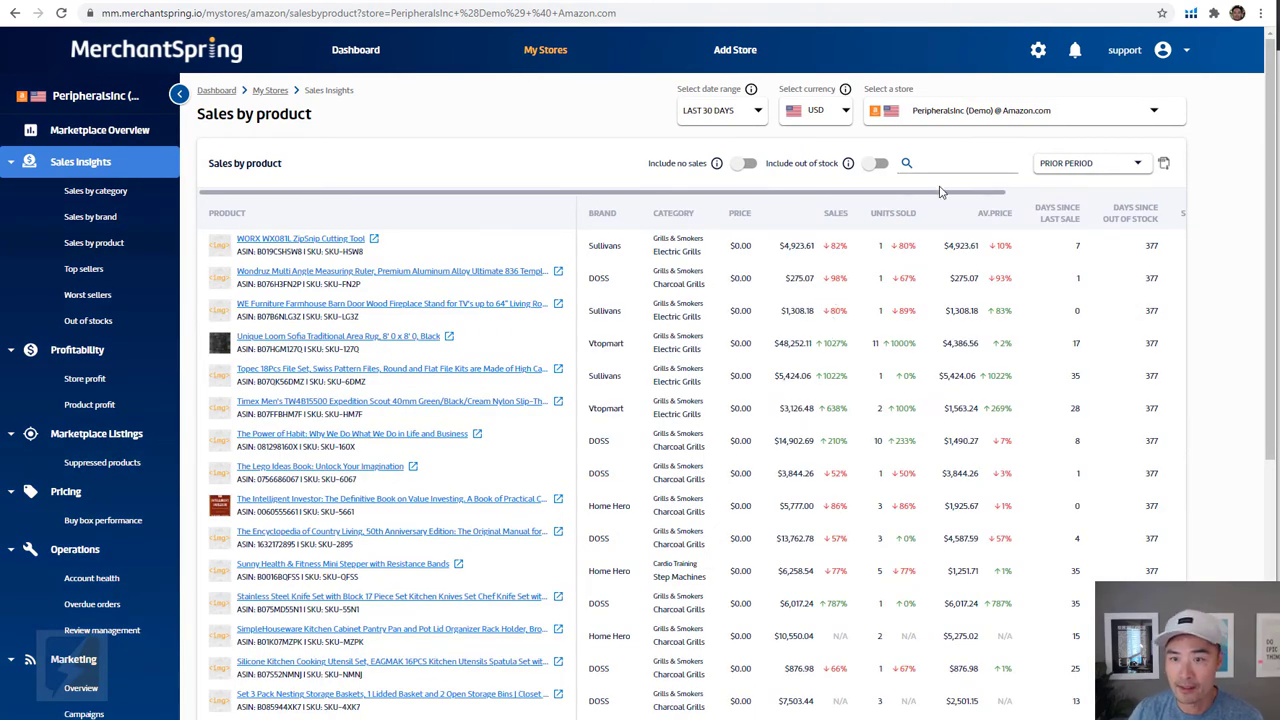
left_click_drag(940, 193, 523, 240)
Review the Sales Insights reports on top sellers, worst sellers and out-of-stock products, including the further columns of the seller tables
left_click(84, 270)
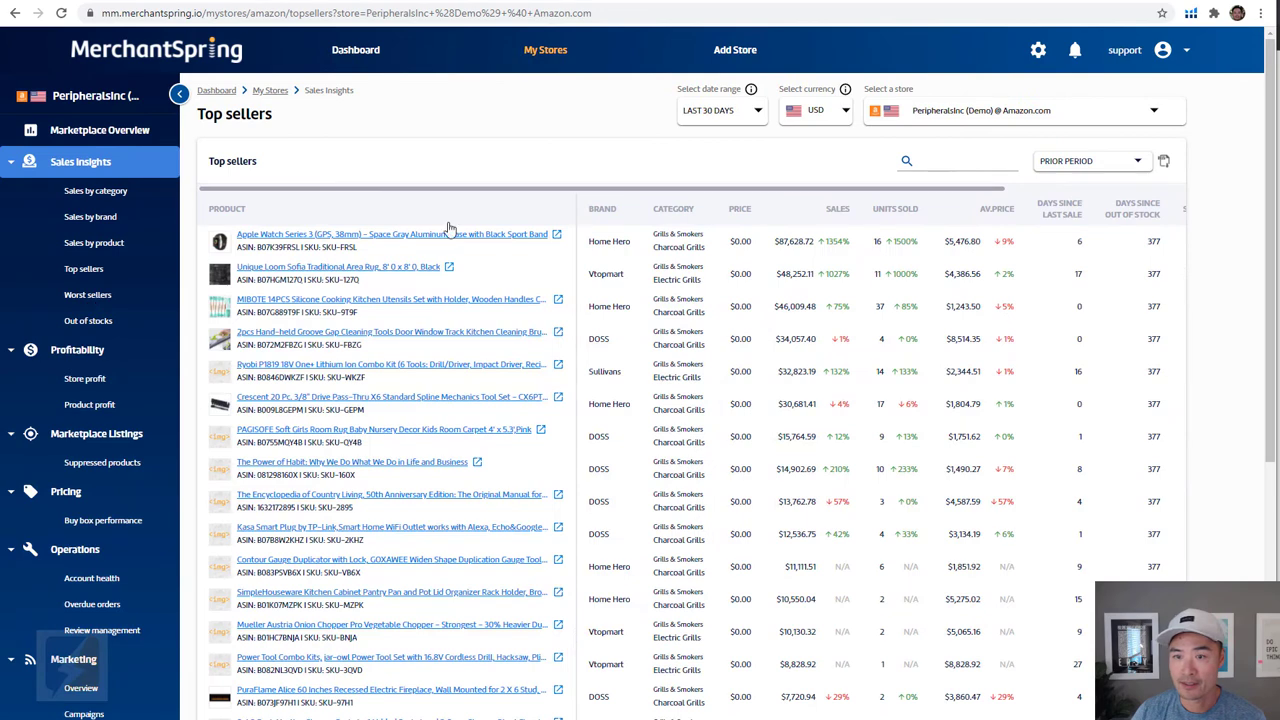
left_click_drag(928, 188, 1022, 204)
left_click(100, 293)
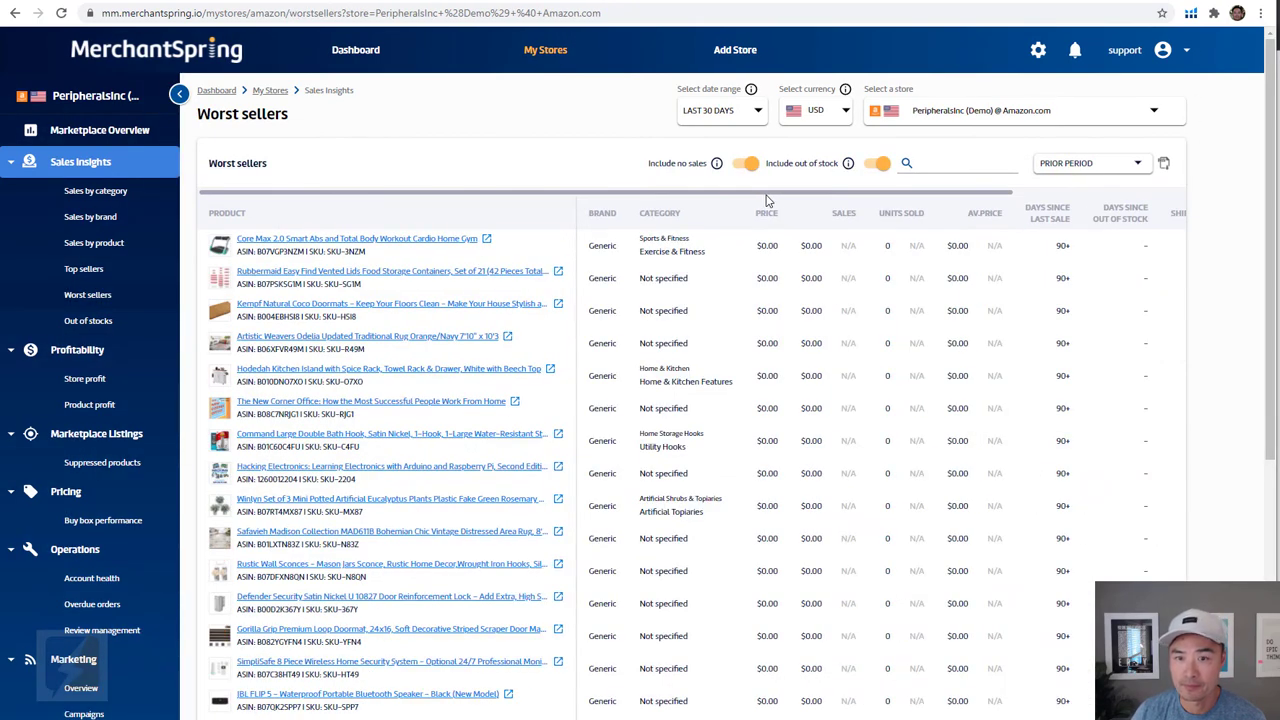
left_click_drag(768, 198, 960, 198)
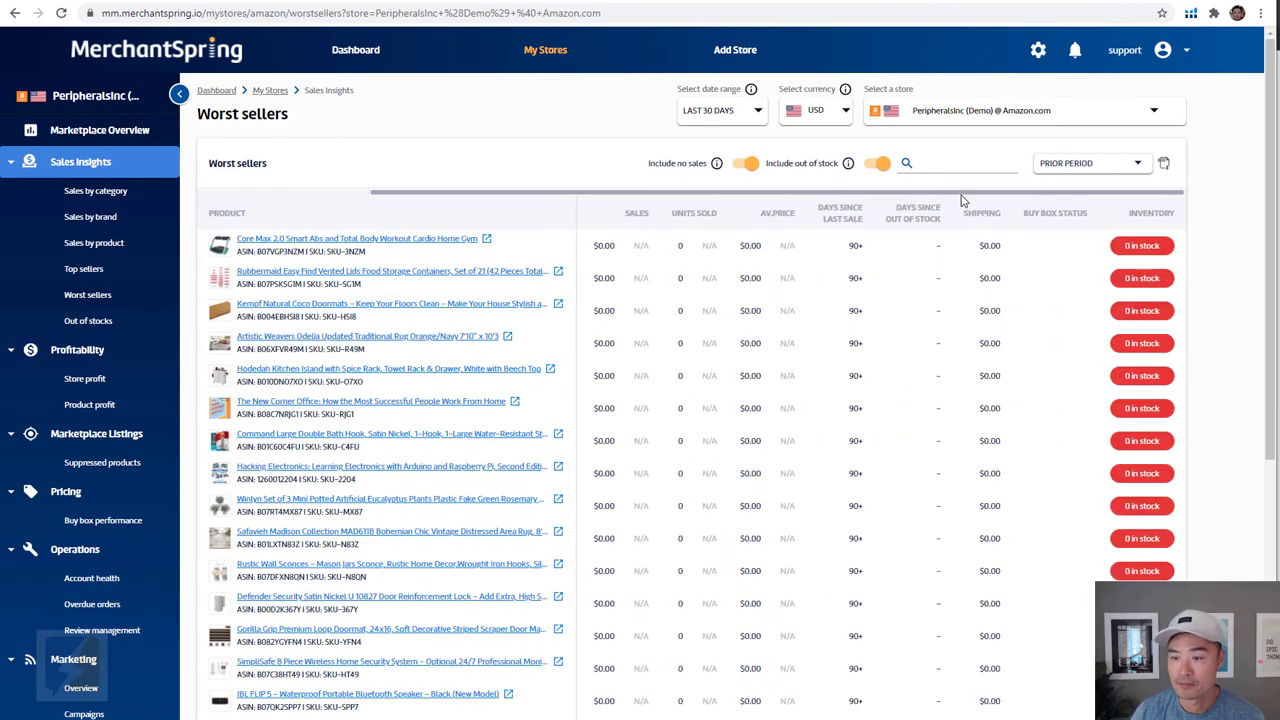
scroll(1034, 289, "down", 5)
scroll(1034, 289, "up", 5)
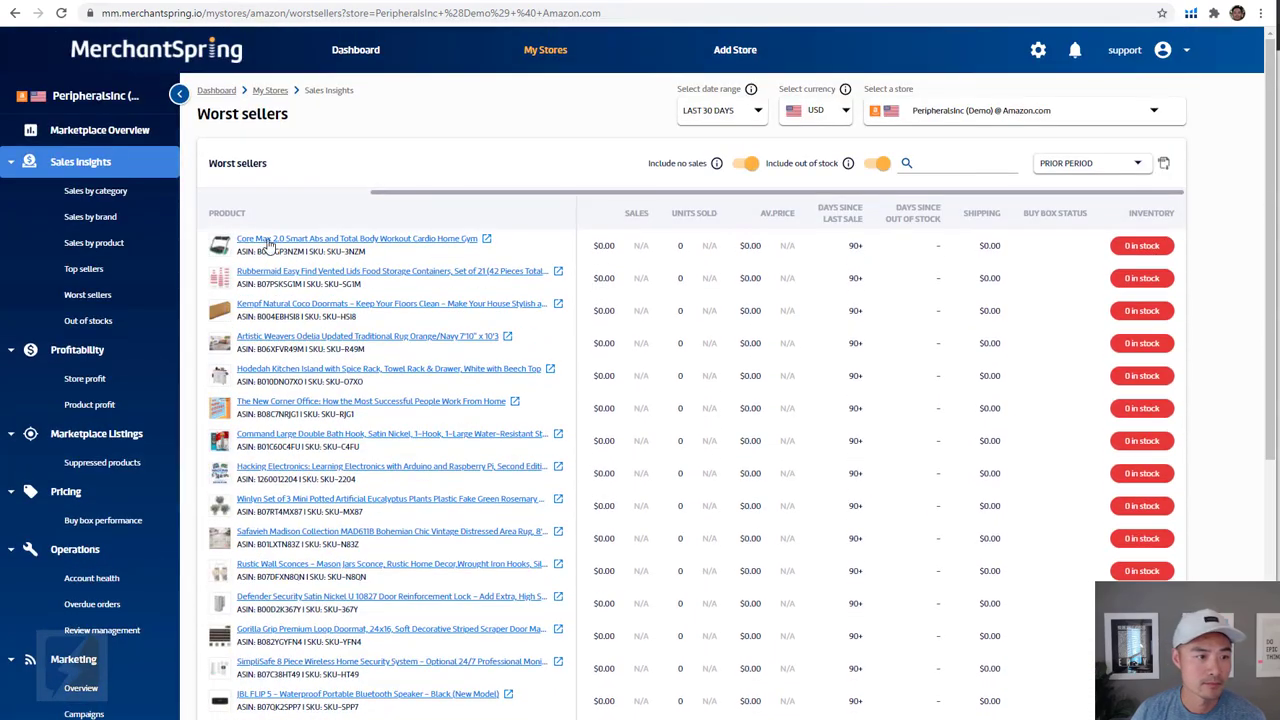
left_click(89, 322)
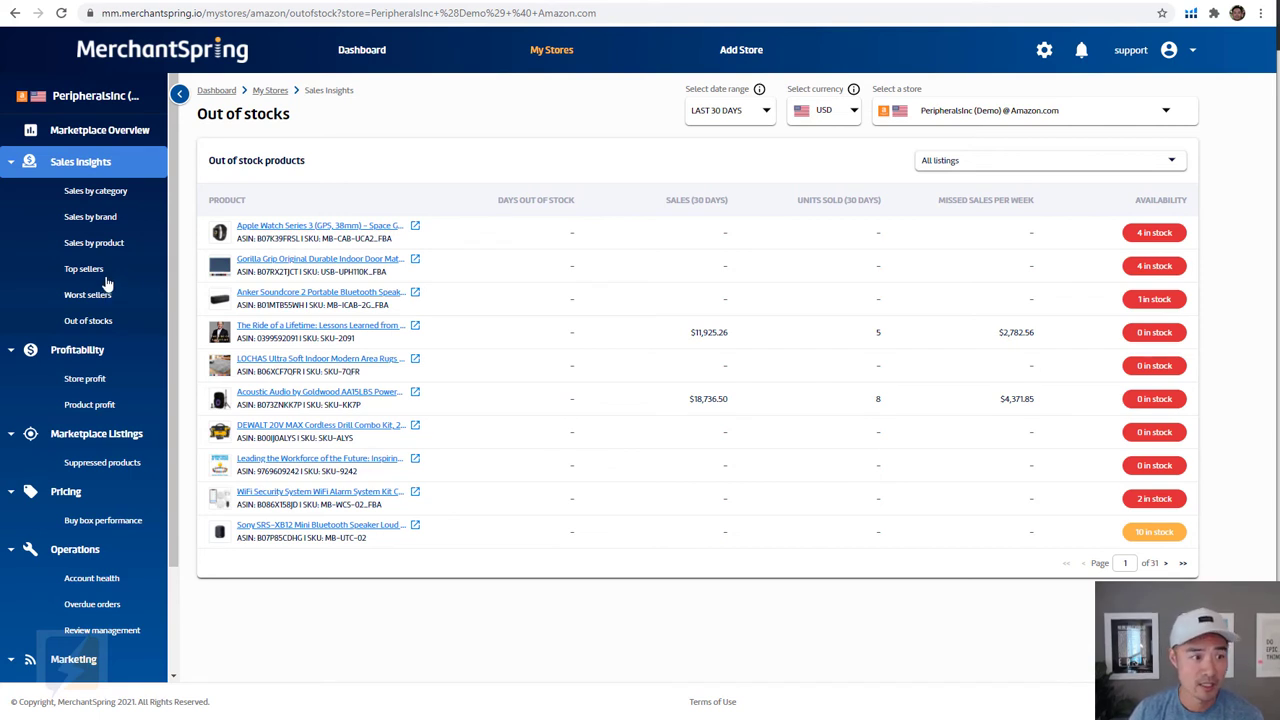
View the Store profit and Product profit reports in the Profitability section
left_click(85, 355)
left_click(88, 352)
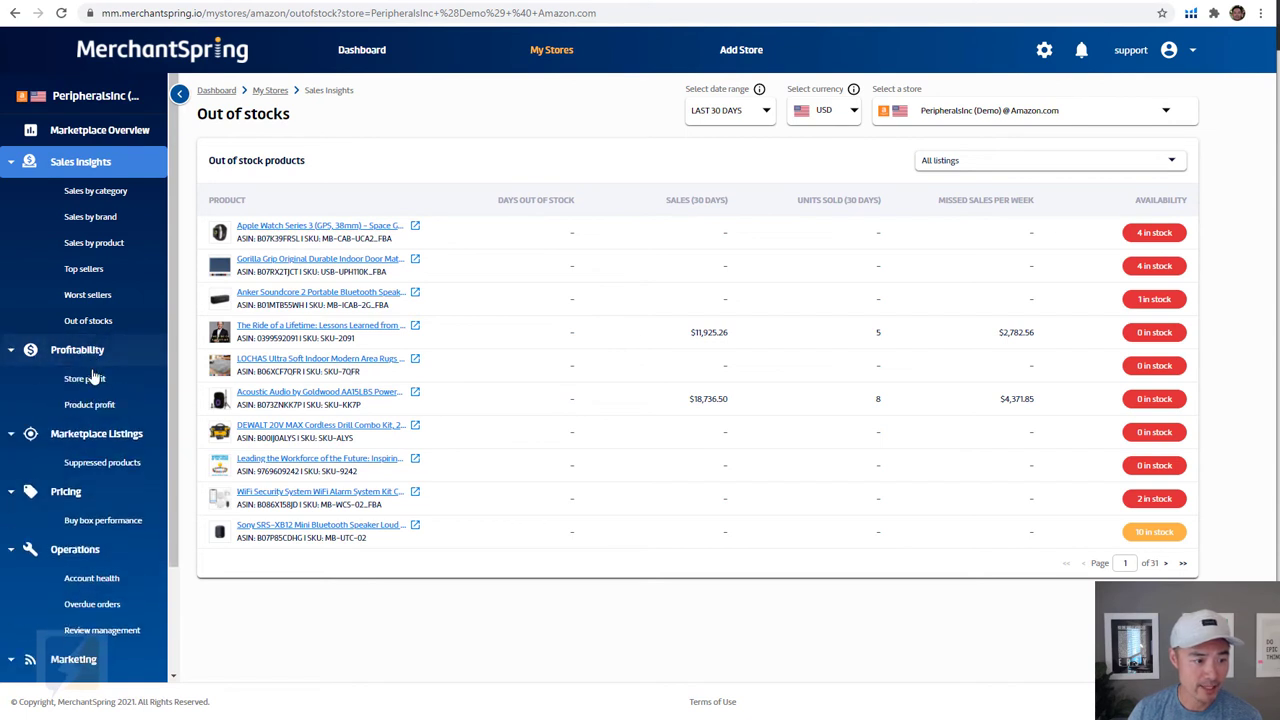
left_click(88, 380)
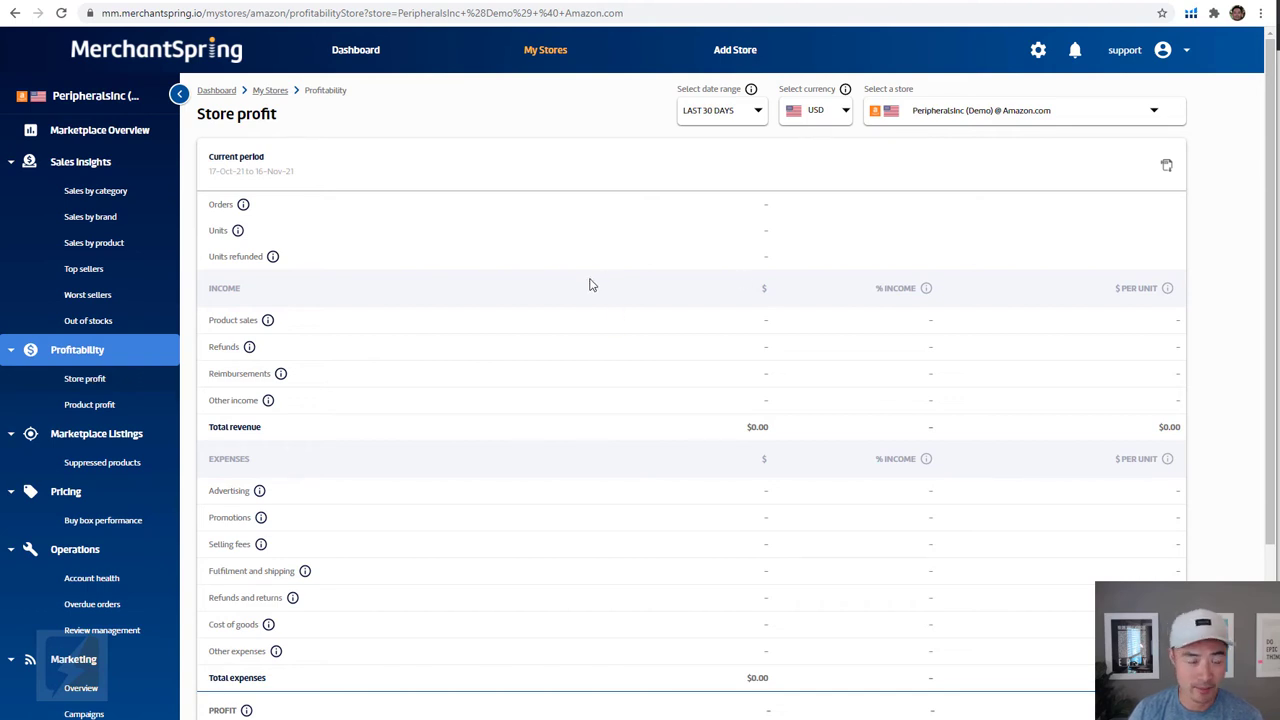
left_click(100, 404)
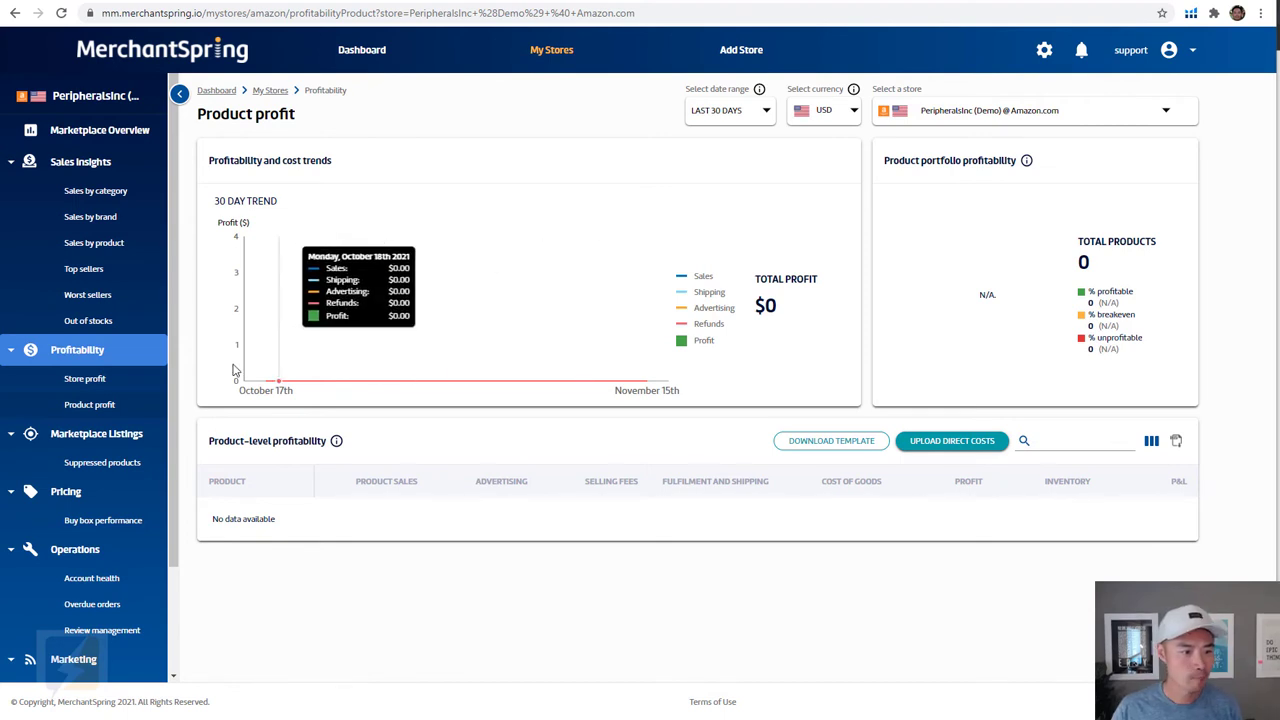
View the Suppressed products report and examine Buy box performance down to its product list
left_click(72, 466)
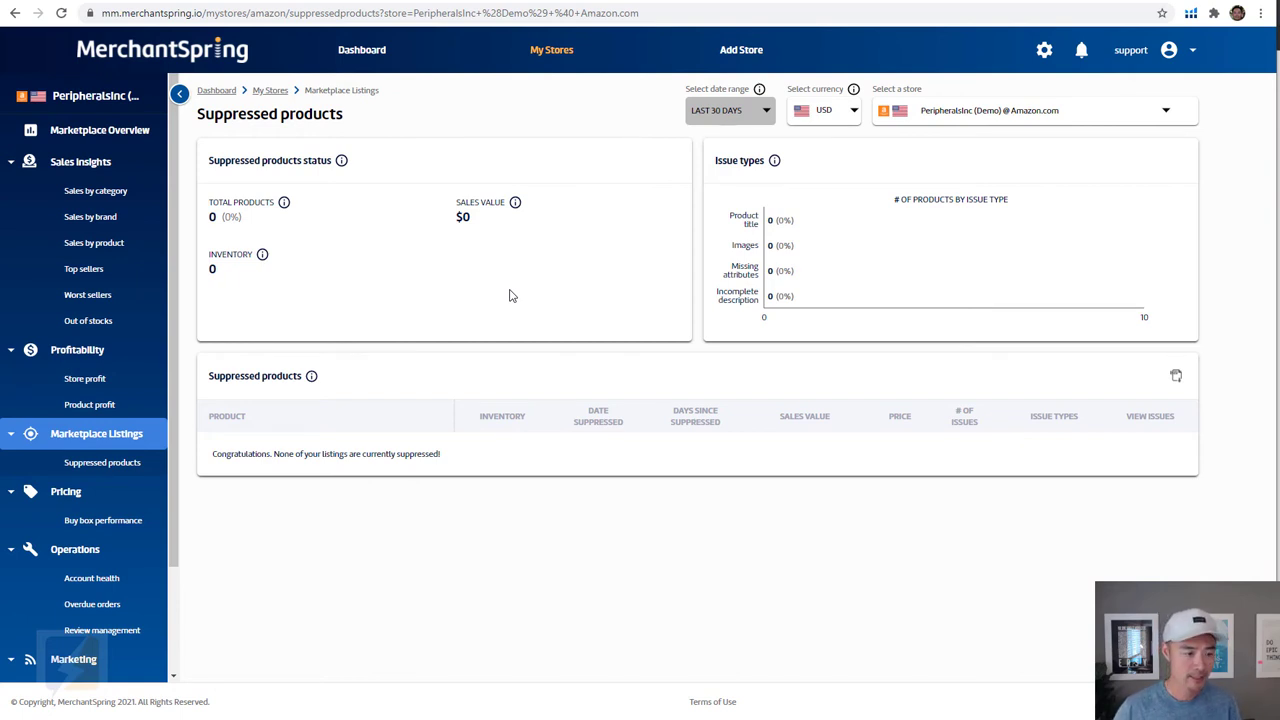
left_click(101, 522)
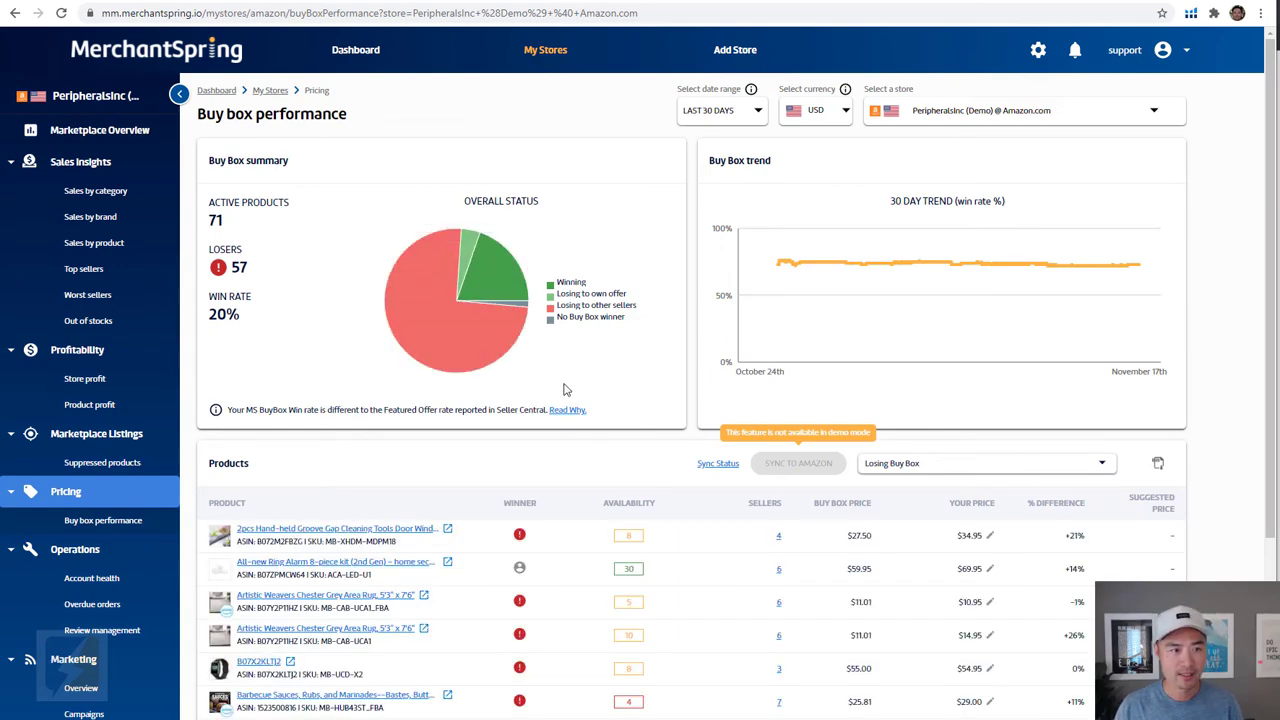
scroll(567, 409, "down", 1)
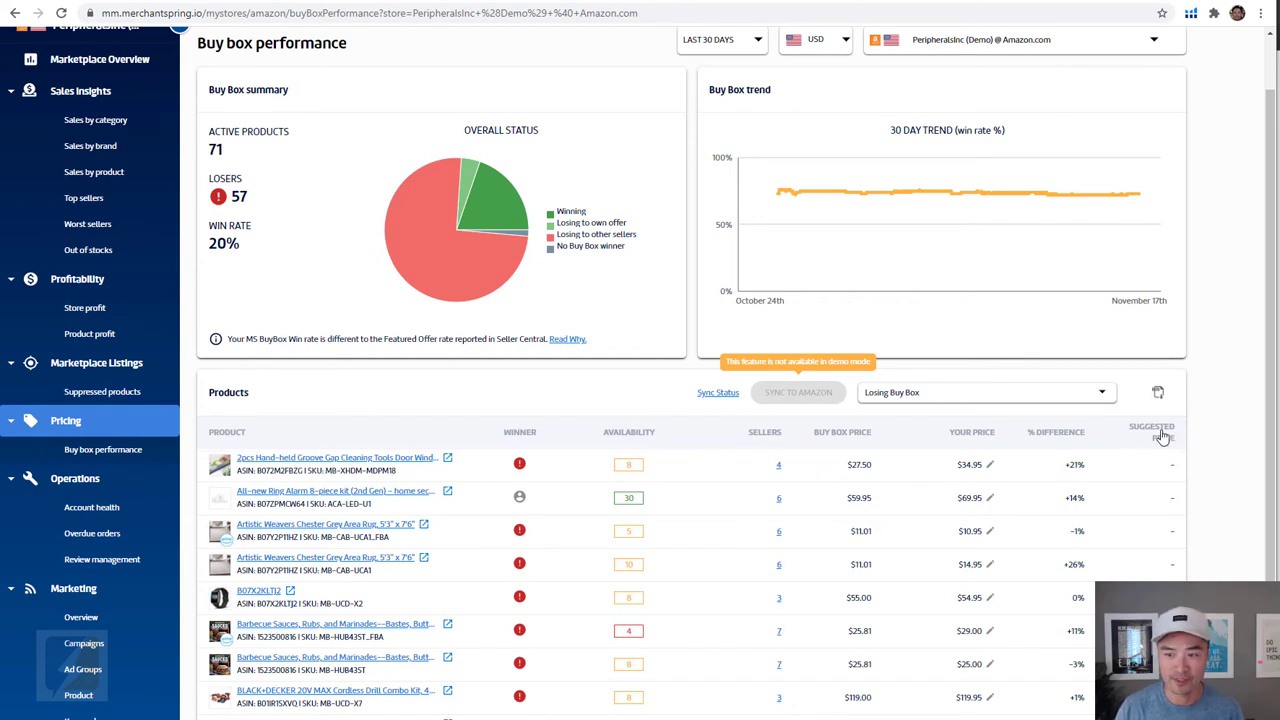
scroll(894, 499, "down", 1)
scroll(894, 499, "down", 3)
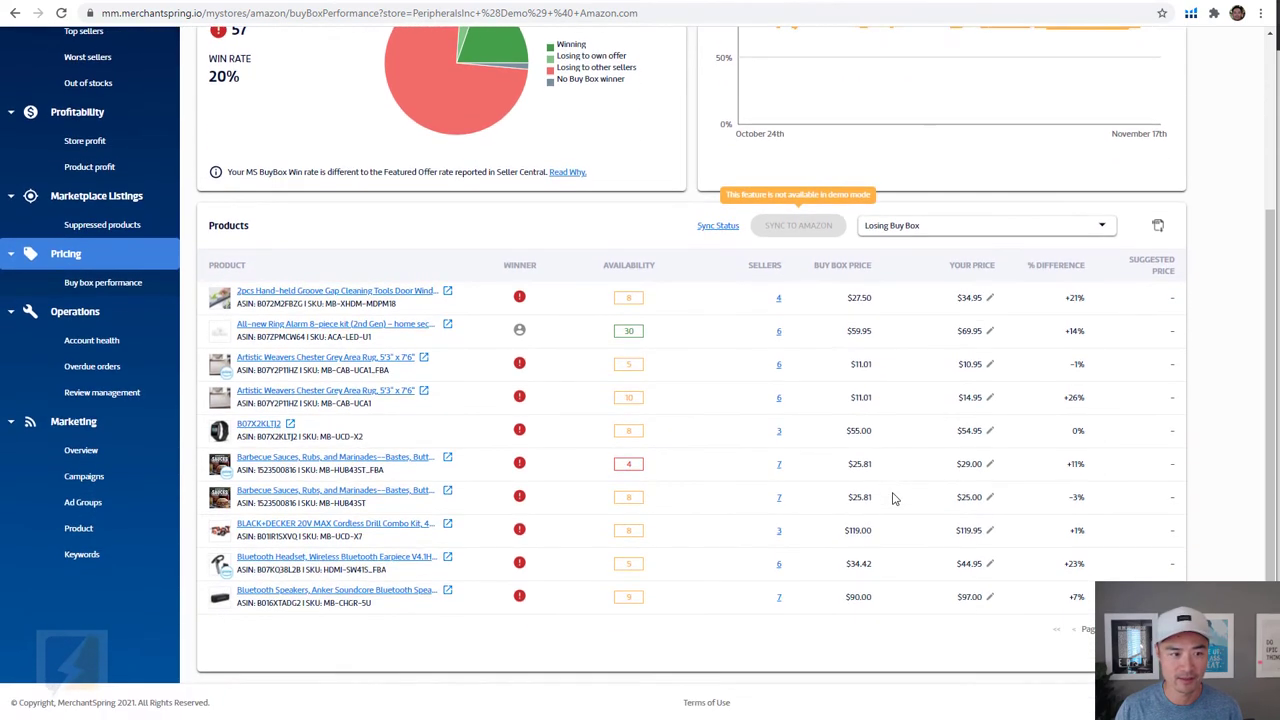
scroll(891, 491, "up", 5)
View the Account health report for the store's operations, down to its policy compliance details
left_click(80, 545)
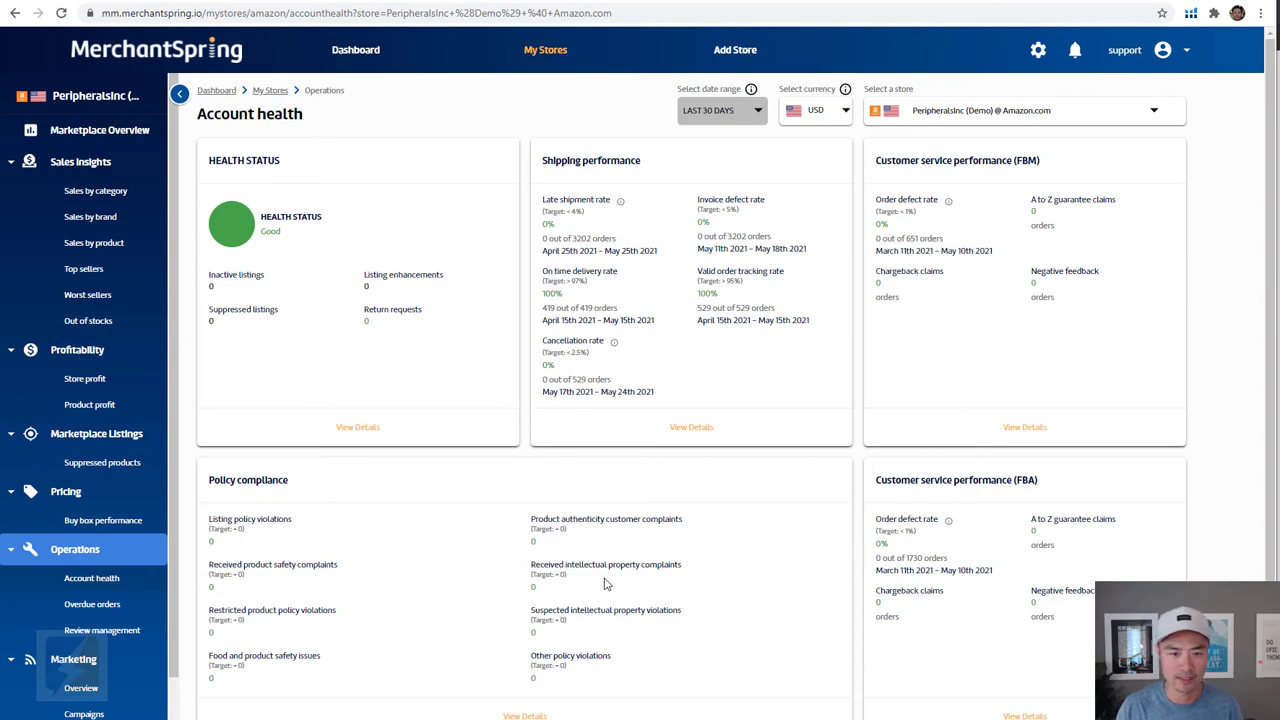
scroll(610, 582, "down", 1)
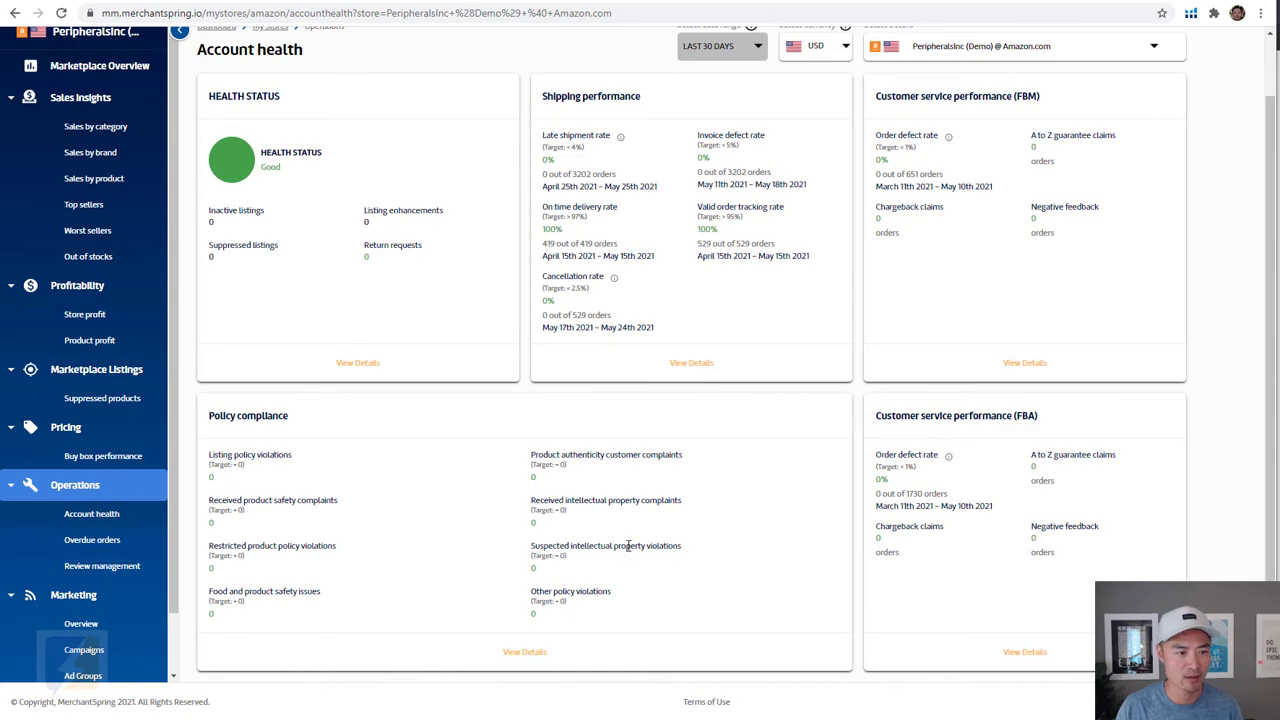
View the Overdue orders and Review management reports in the Operations section
scroll(628, 545, "up", 1)
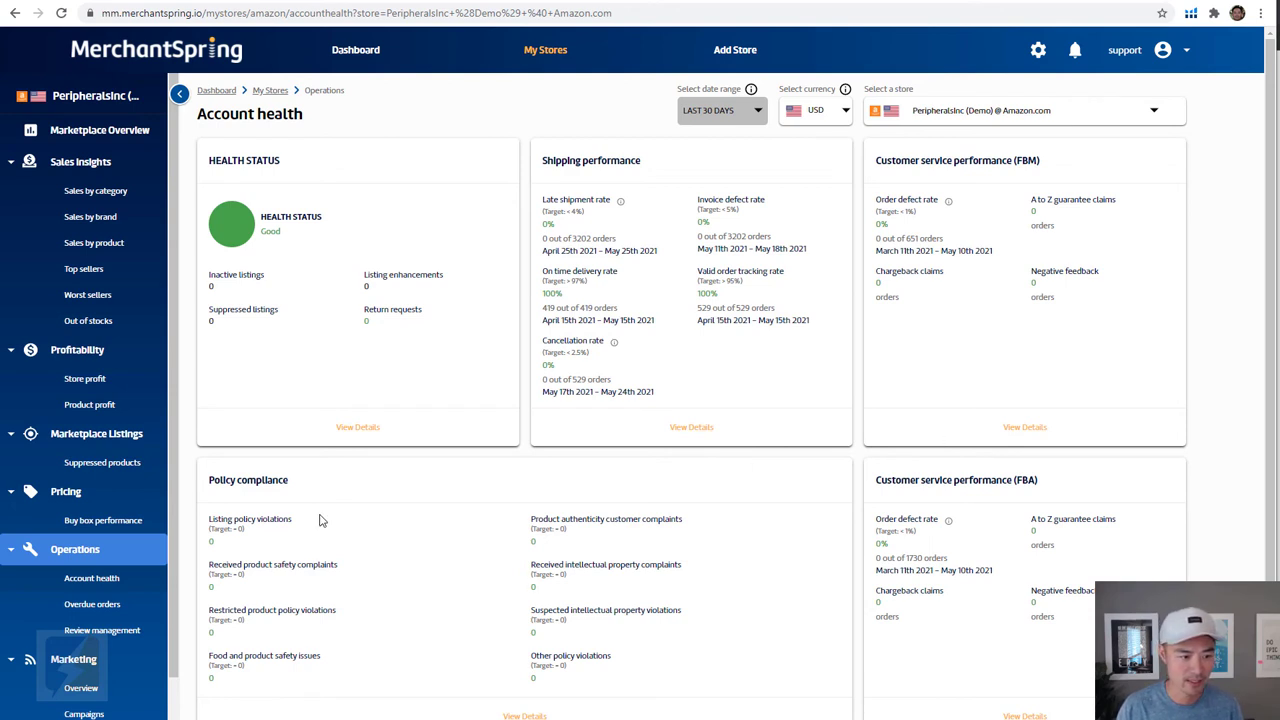
left_click(116, 604)
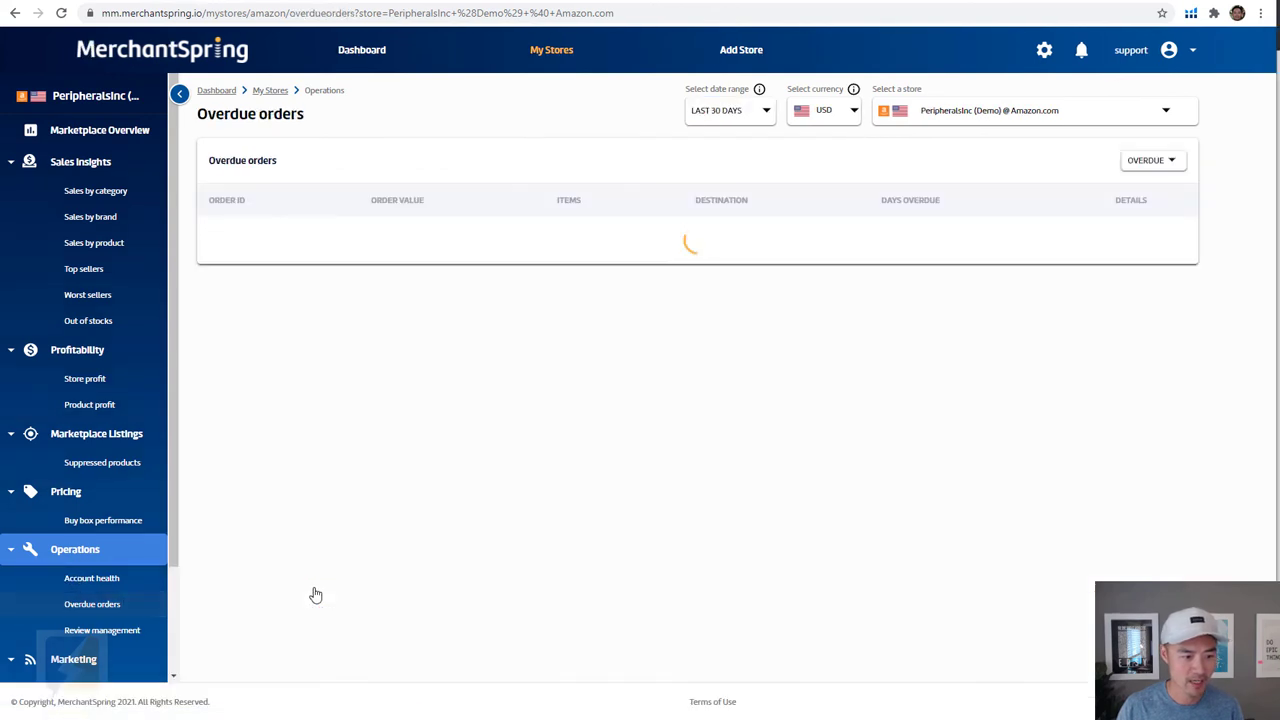
left_click(101, 632)
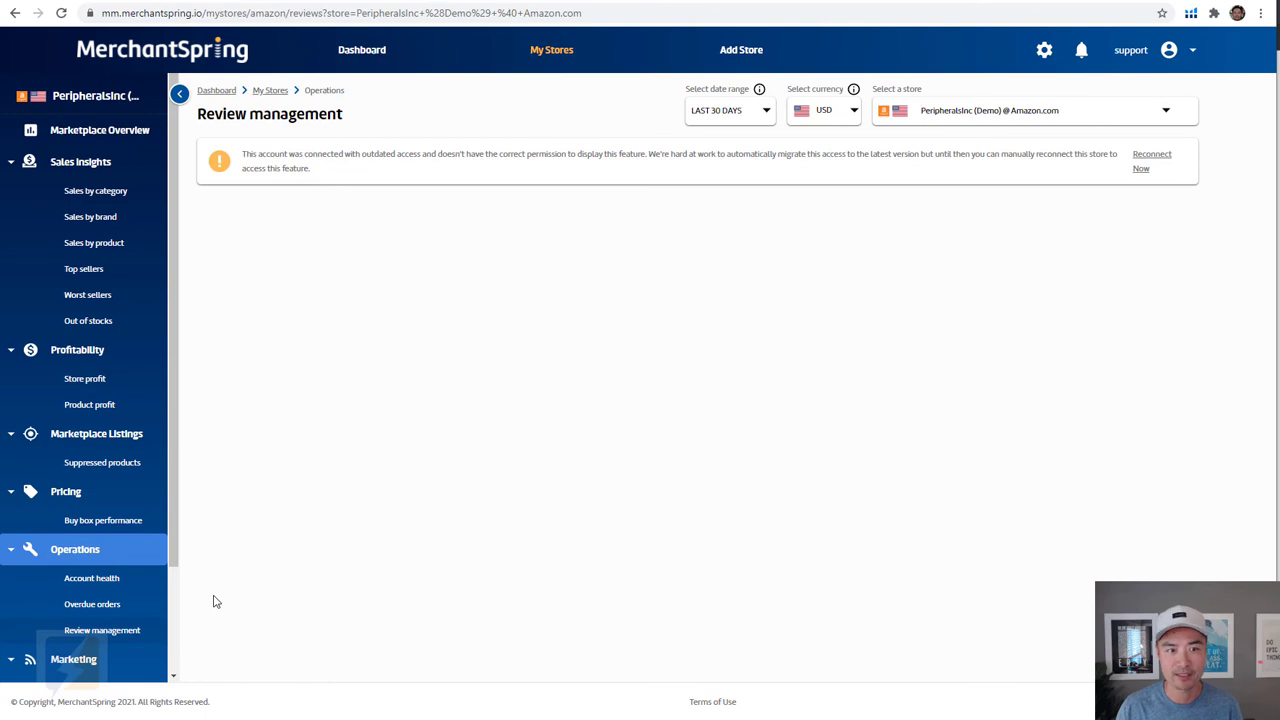
View the Overview and Campaigns pages of the demo store's Marketing section
scroll(126, 529, "down", 2)
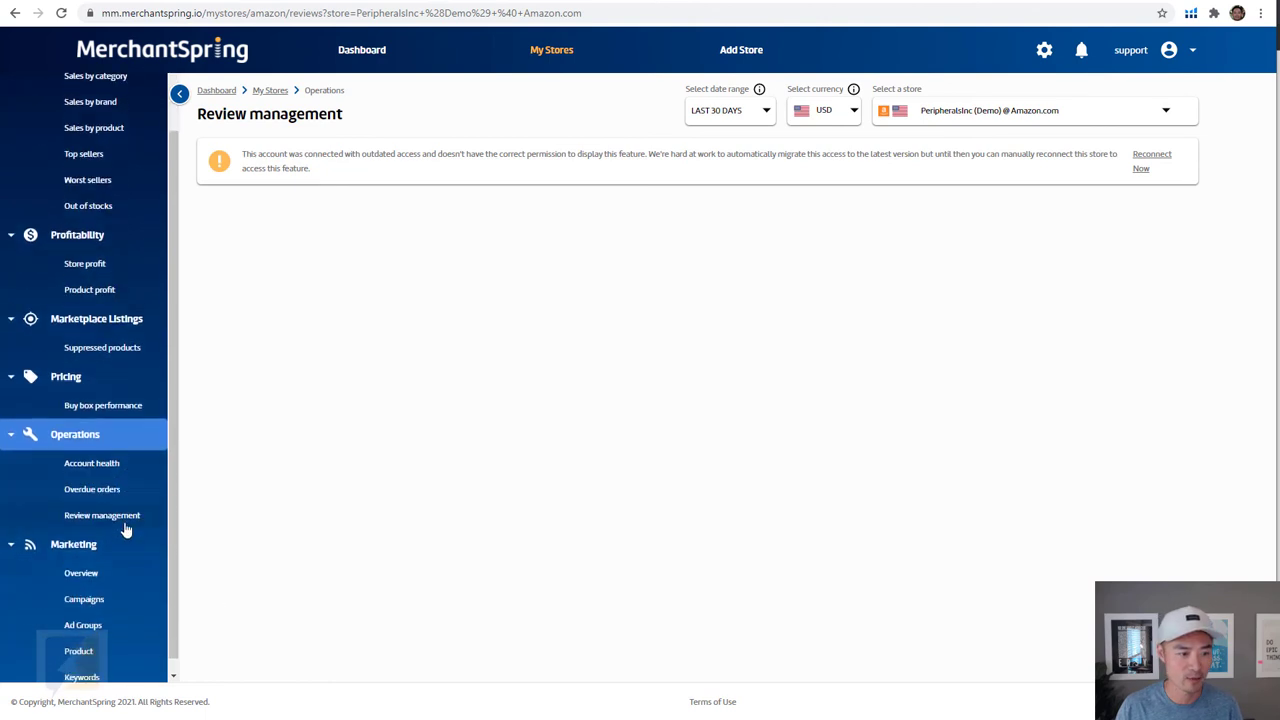
left_click(100, 561)
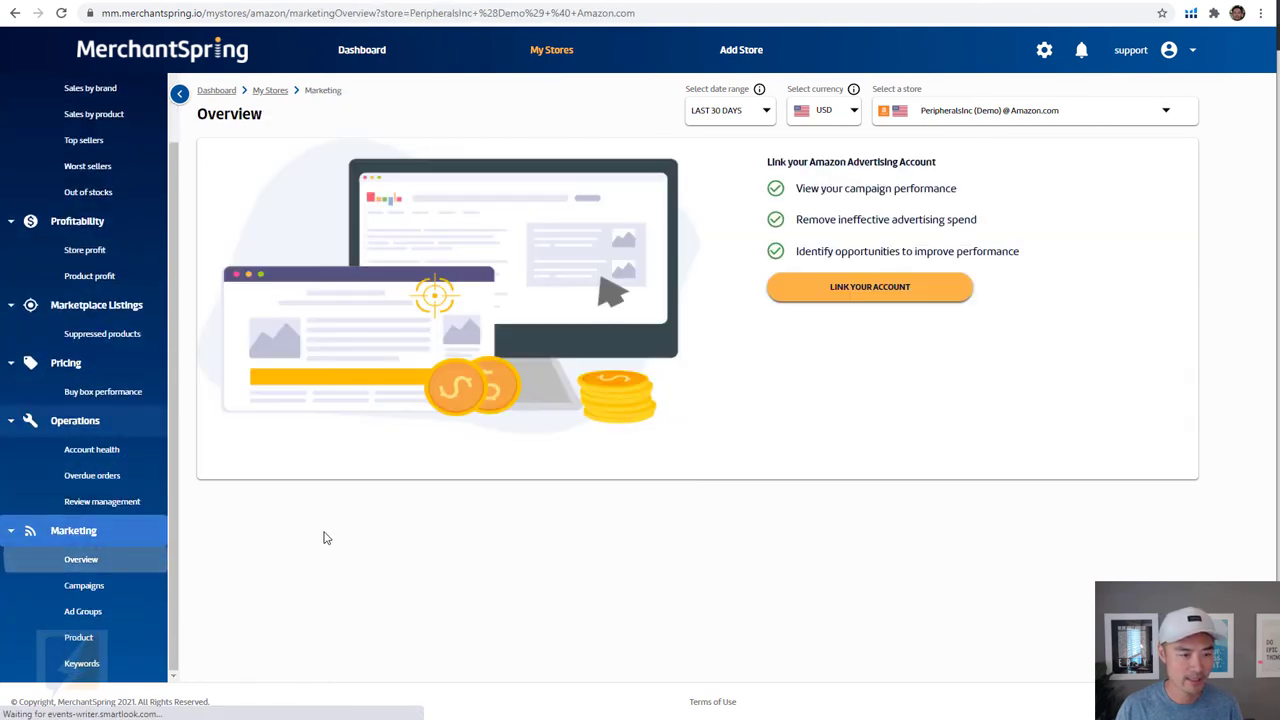
left_click(100, 587)
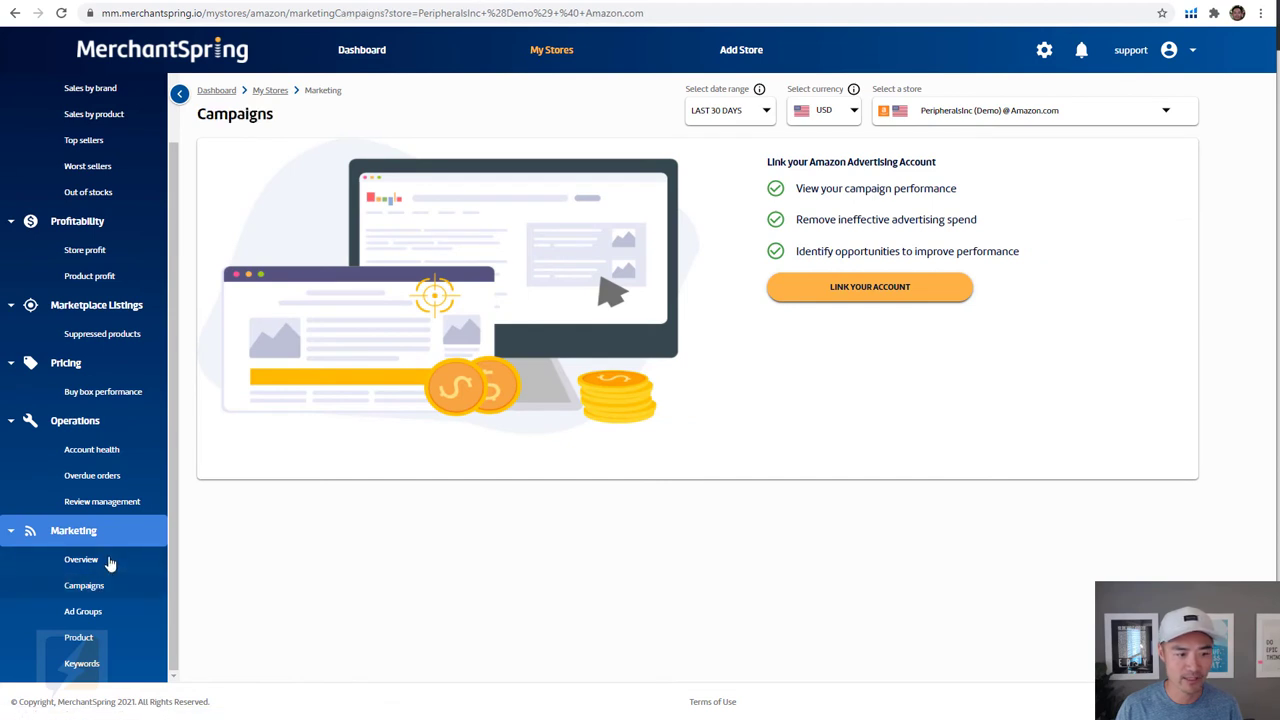
left_click(108, 562)
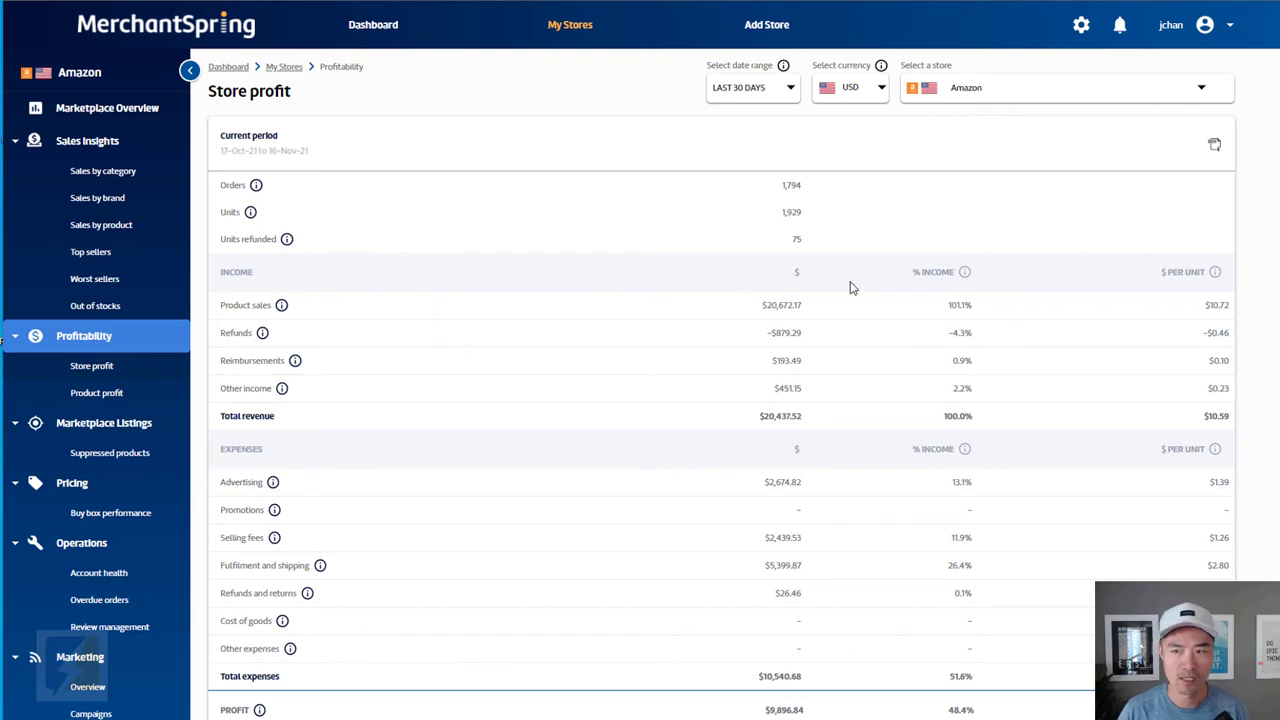
Review the Amazon store's Store profit statement down to its metrics and open the Product profit report
scroll(1268, 232, "down", 2)
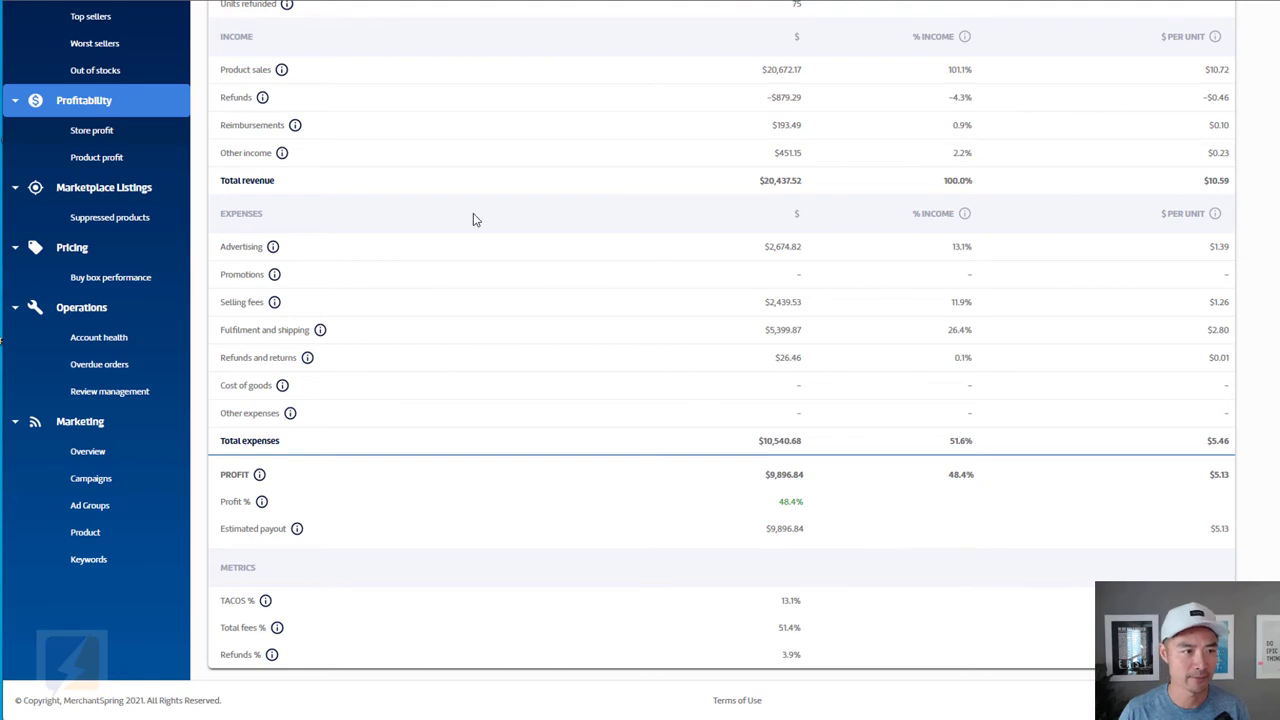
left_click(100, 160)
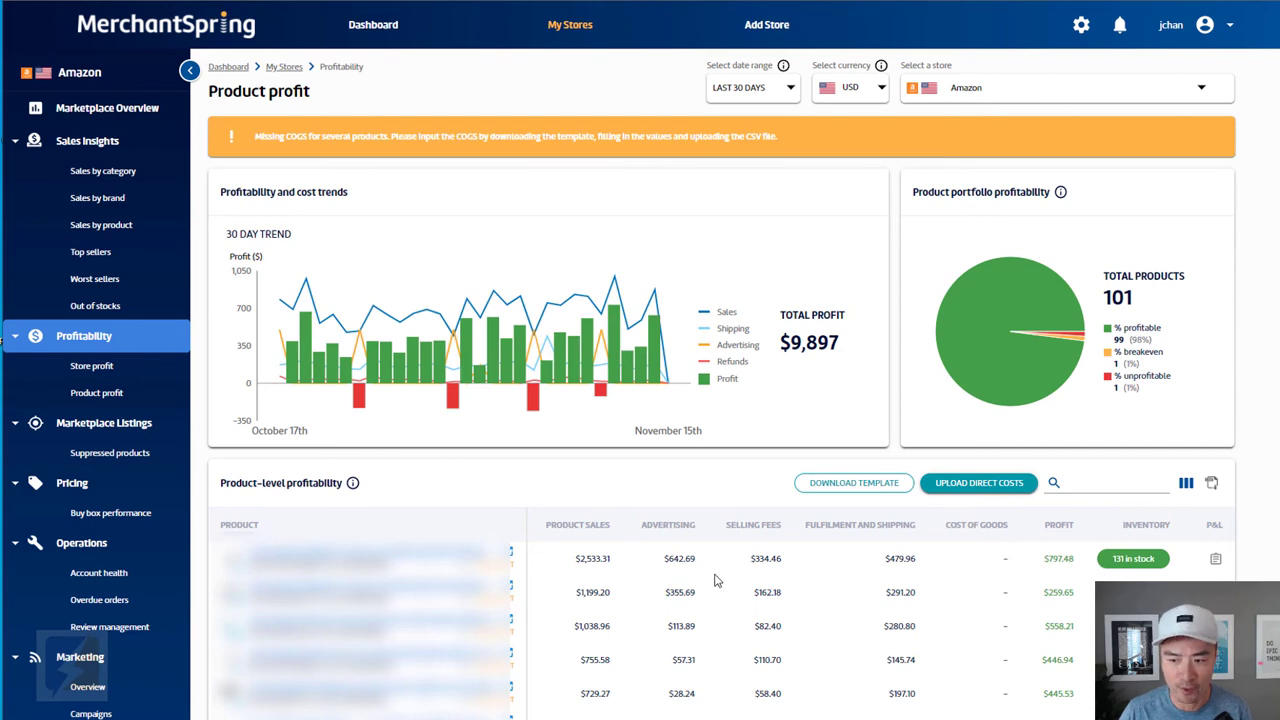
Examine the product-level profit & loss statement of the first listed product down to its metrics, and close it
left_click(1216, 562)
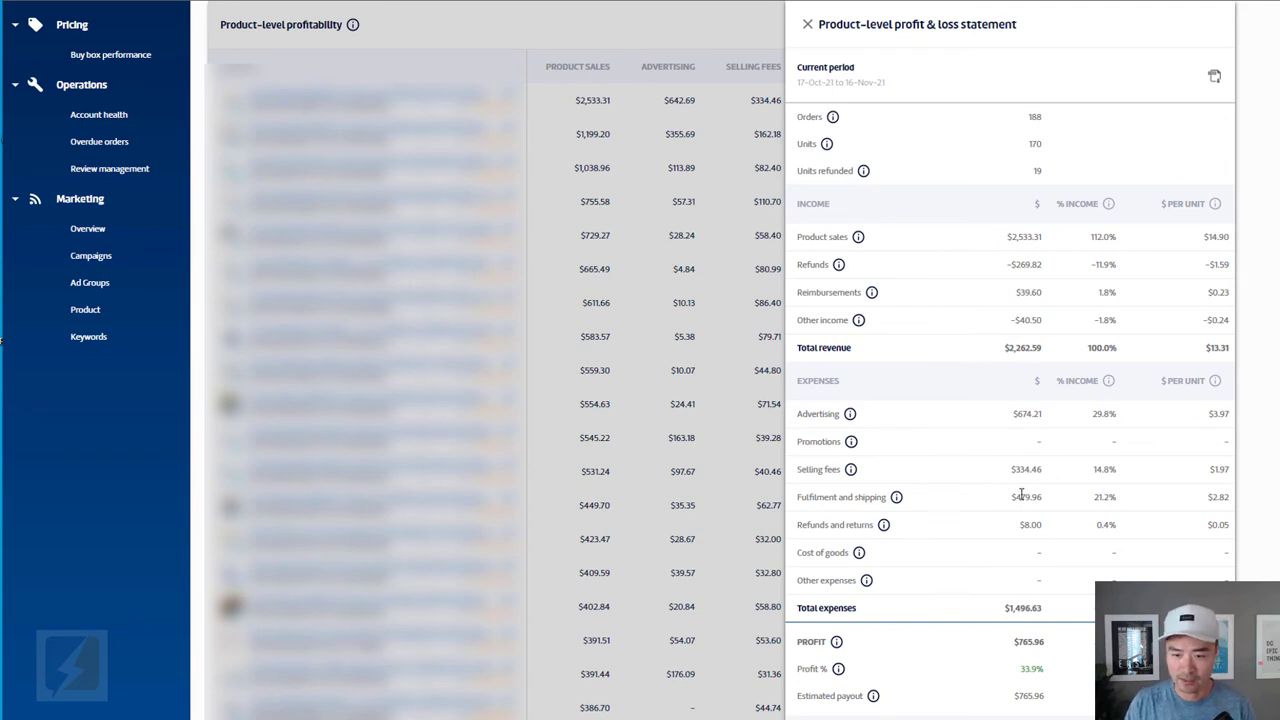
scroll(1020, 497, "down", 1)
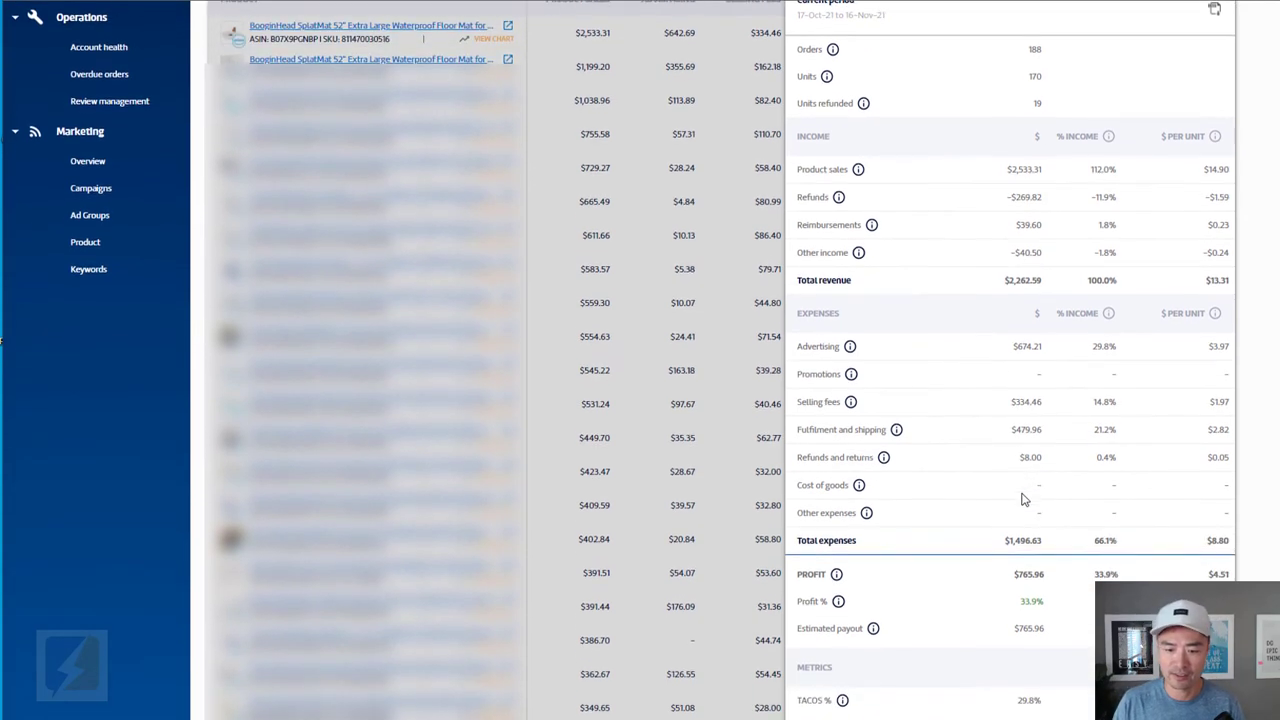
scroll(1035, 475, "down", 1)
scroll(1037, 474, "down", 1)
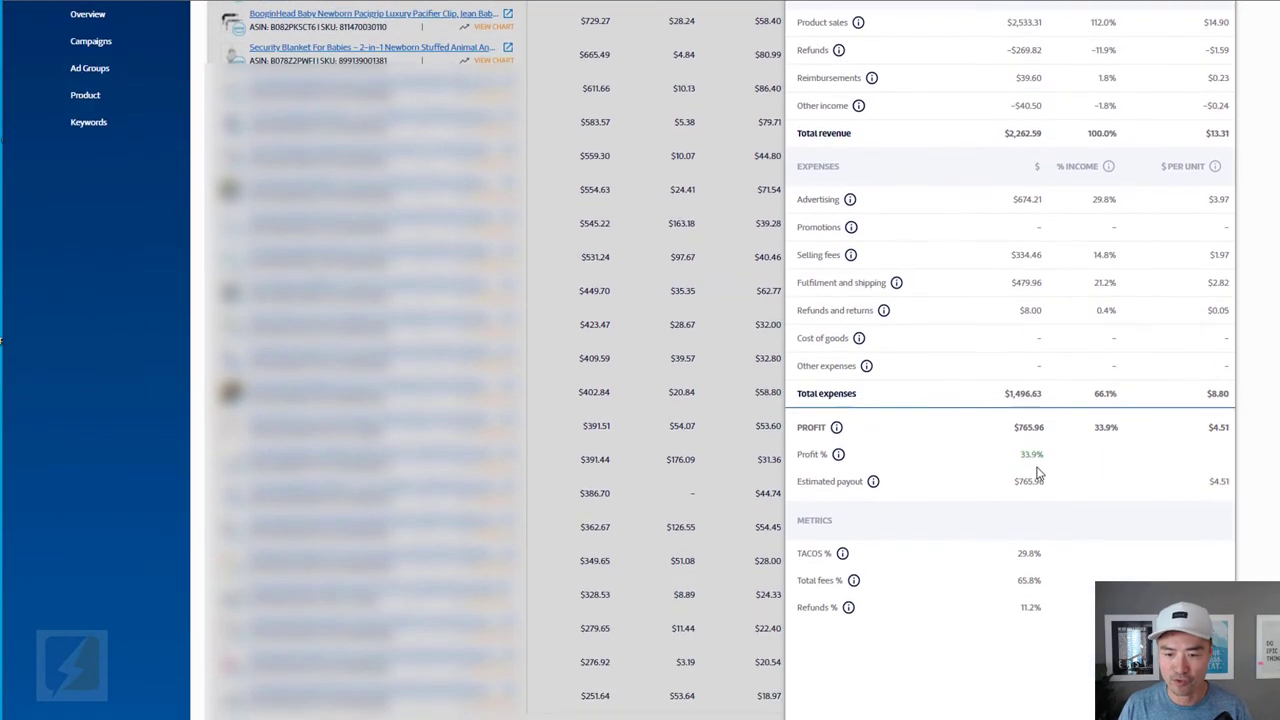
scroll(1037, 480, "up", 7)
scroll(1037, 485, "down", 2)
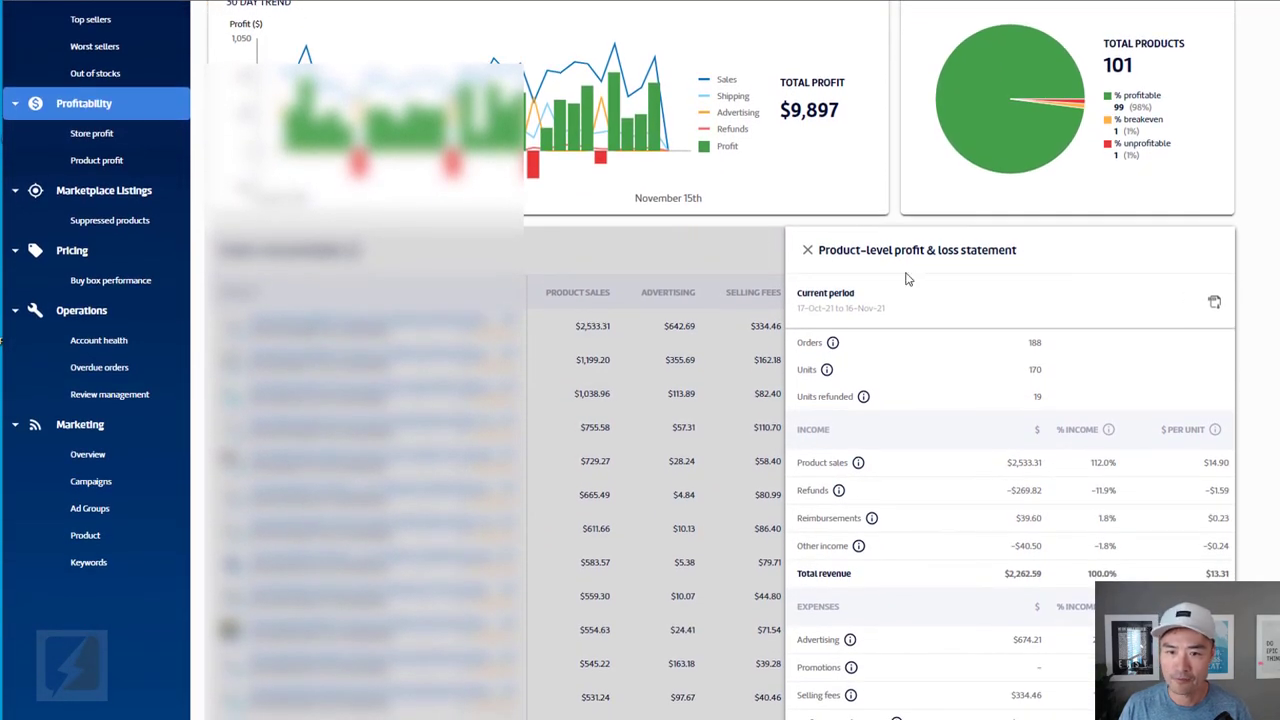
left_click(807, 250)
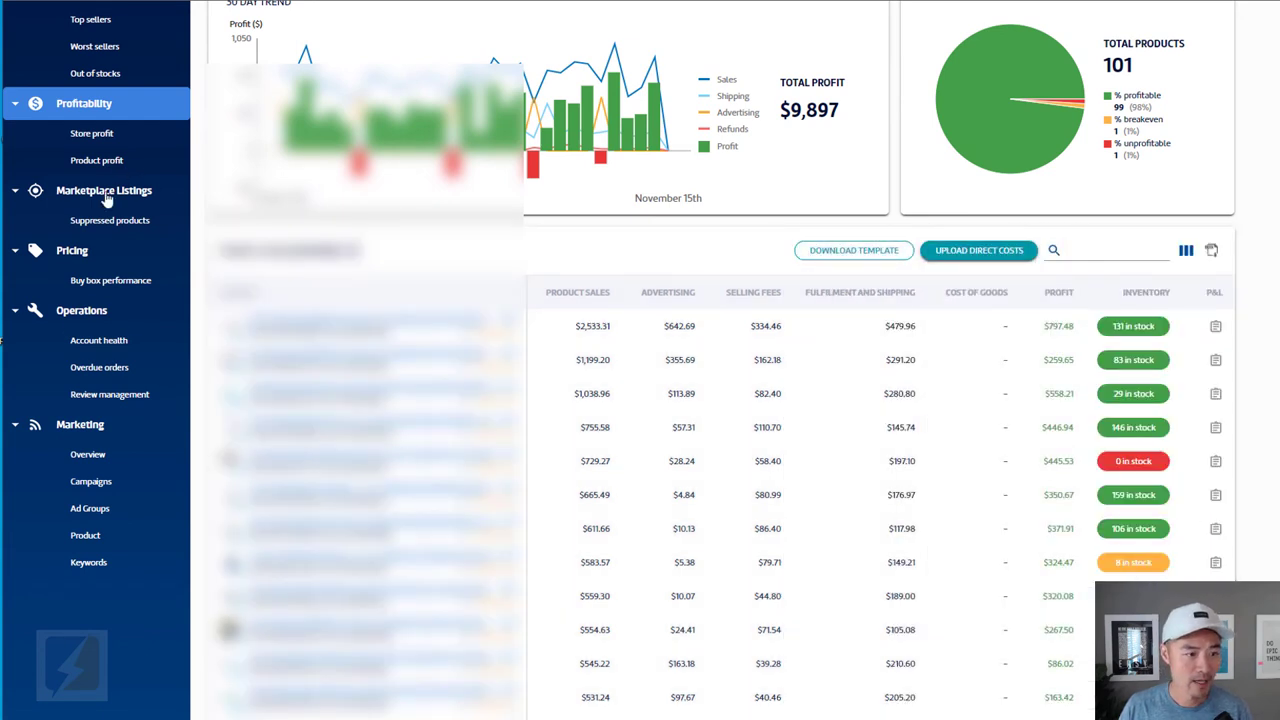
Review the Marketing Overview down to top performing keywords and products, and the Campaigns report with its campaign list
left_click(78, 466)
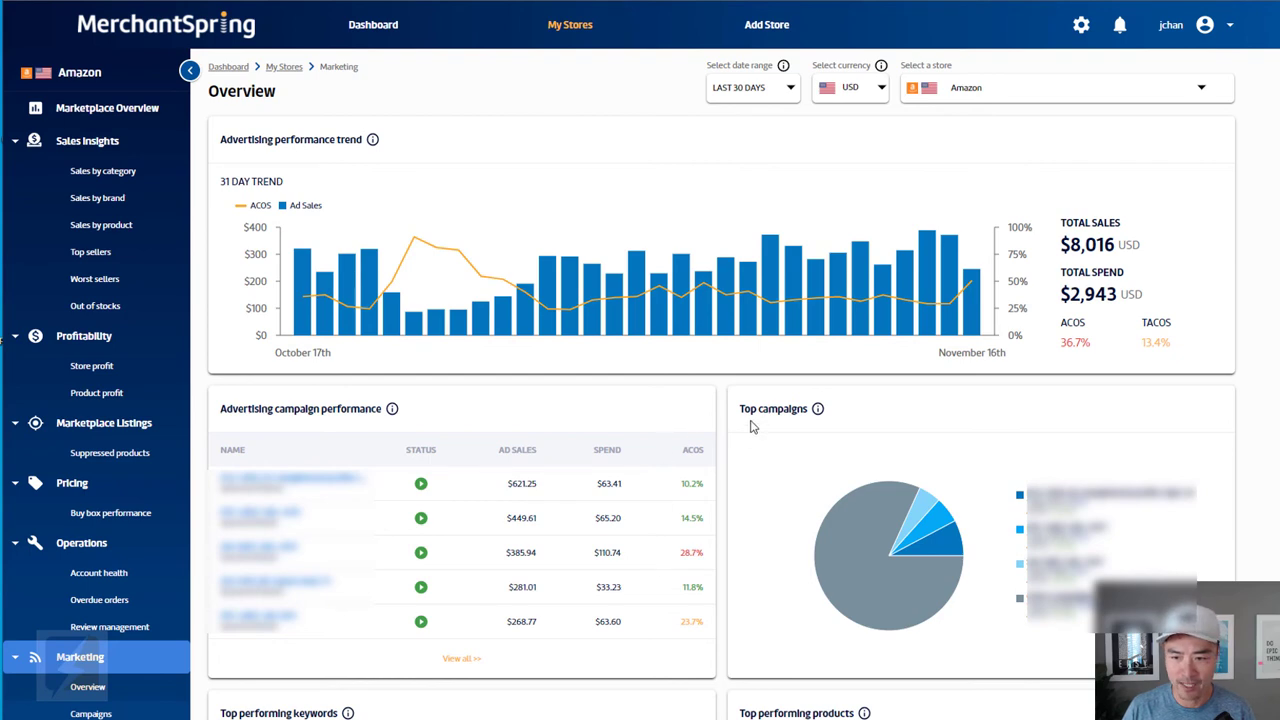
scroll(754, 427, "down", 3)
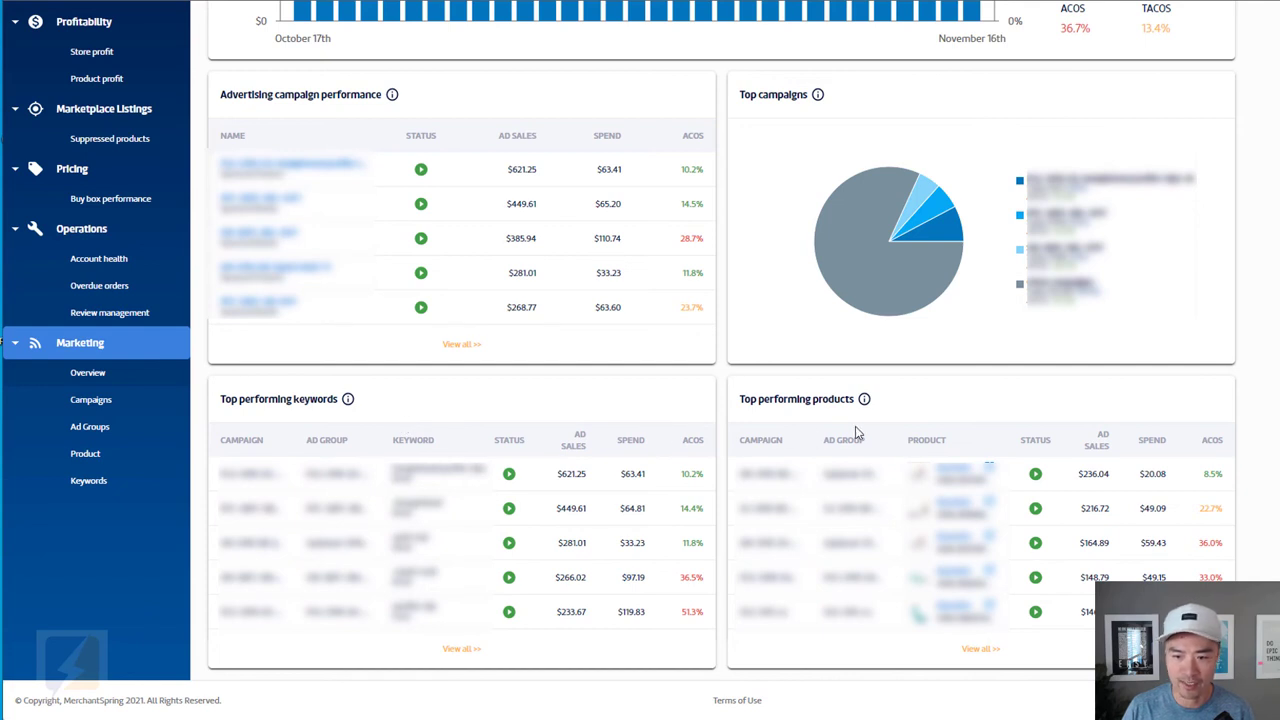
left_click(110, 400)
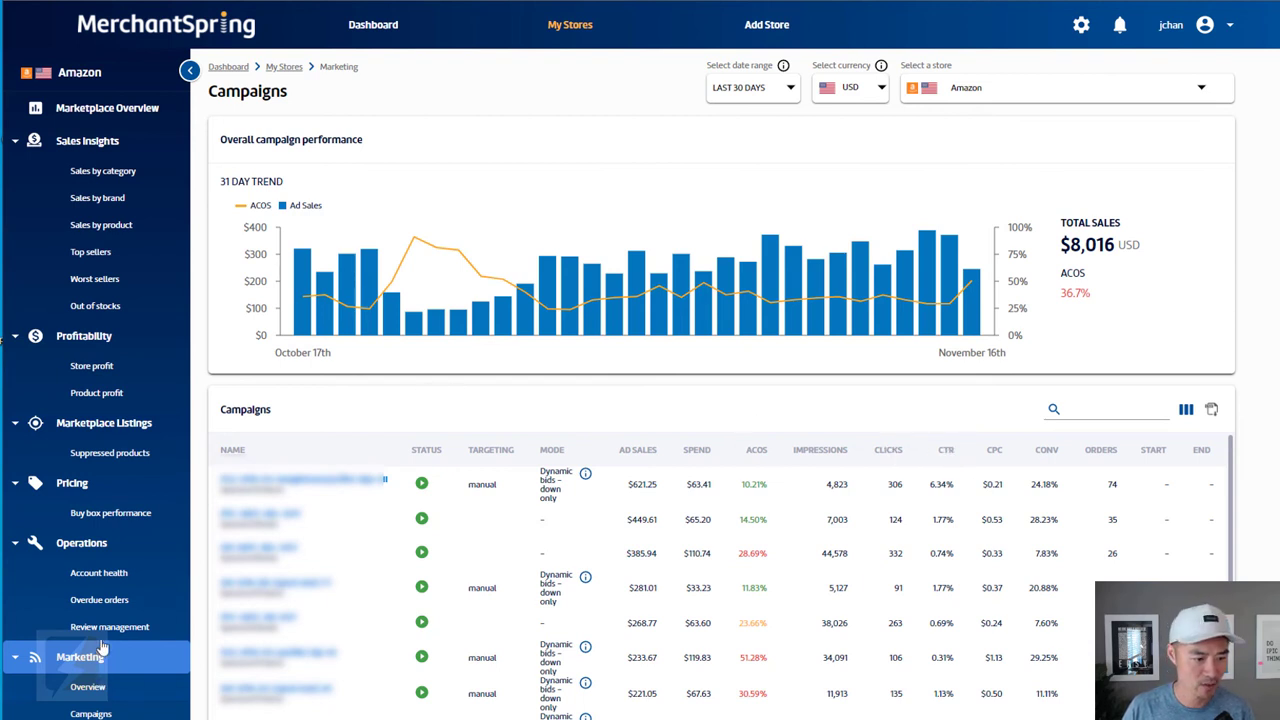
scroll(104, 592, "down", 3)
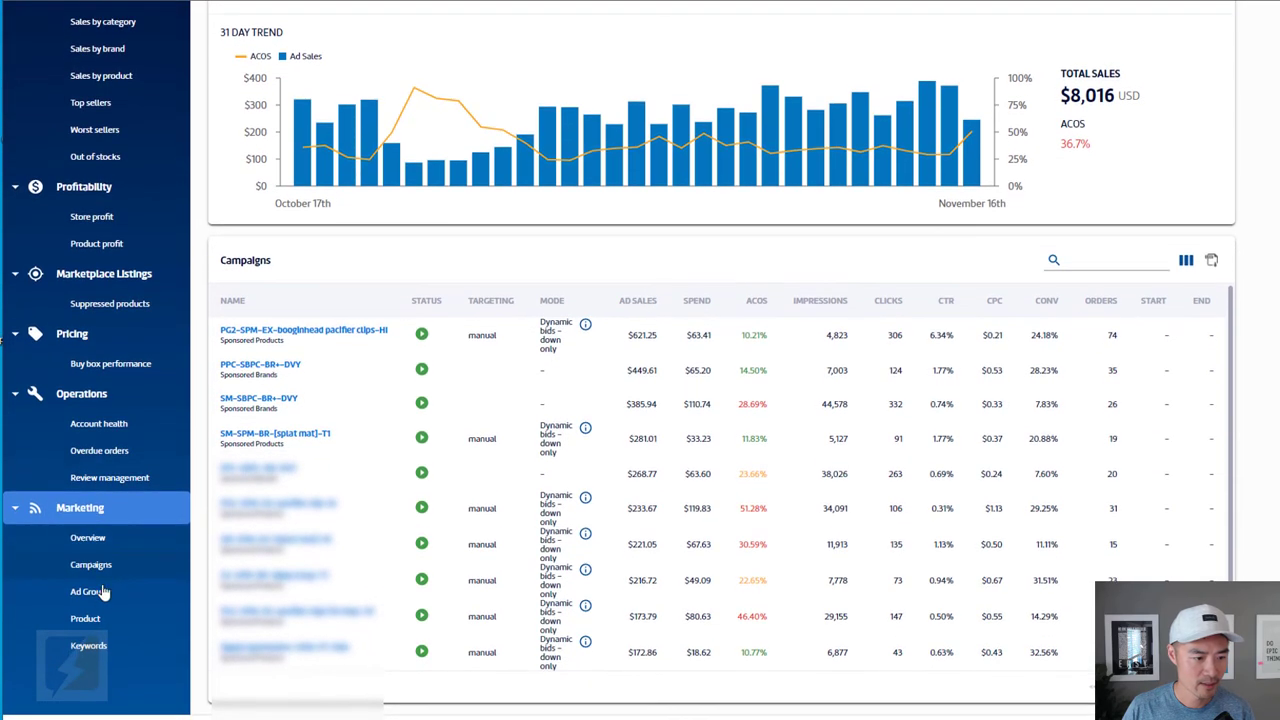
View the Ad Groups report and the Product advertising report, including the further columns of the Product performance table
left_click(102, 591)
scroll(122, 533, "down", 3)
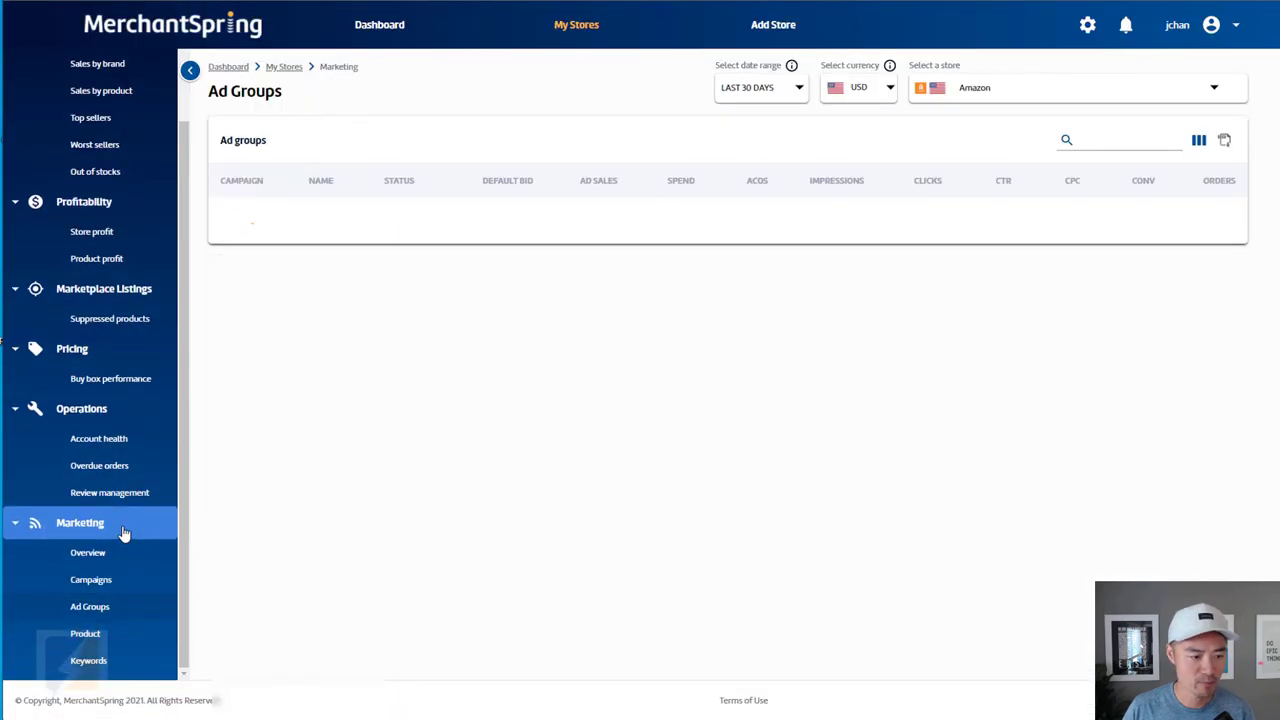
left_click(92, 634)
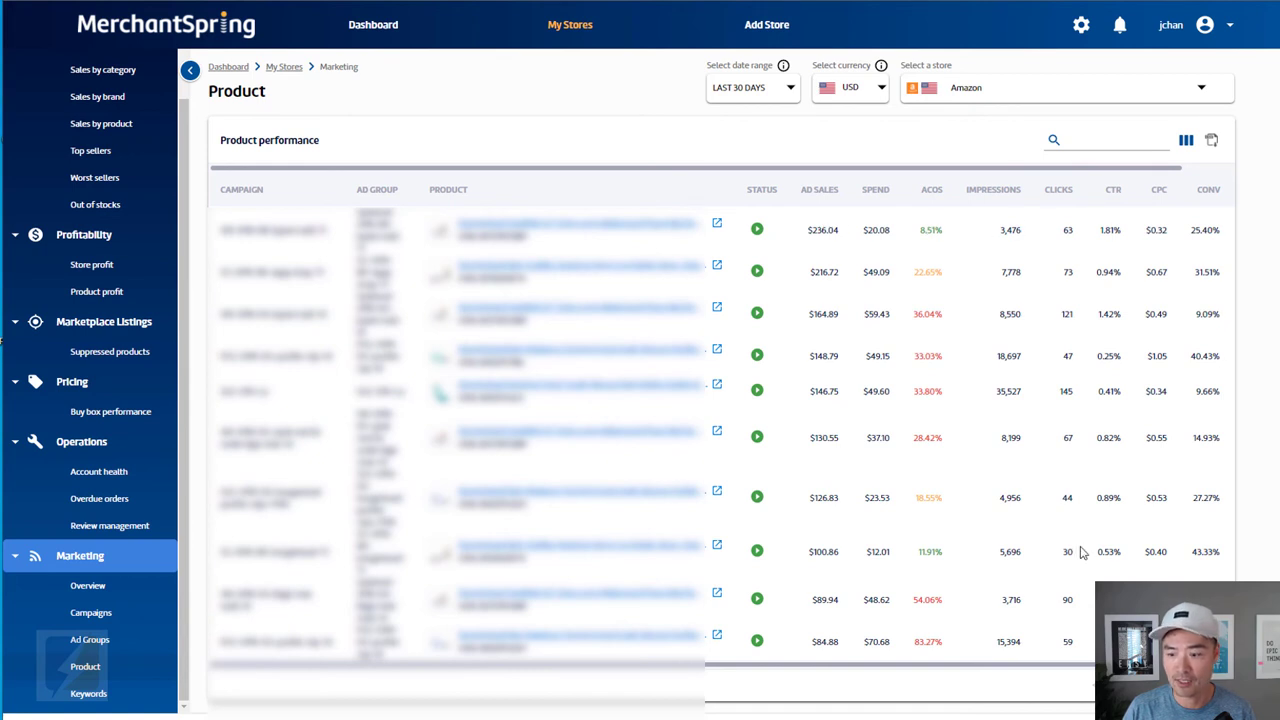
scroll(722, 417, "right", 3)
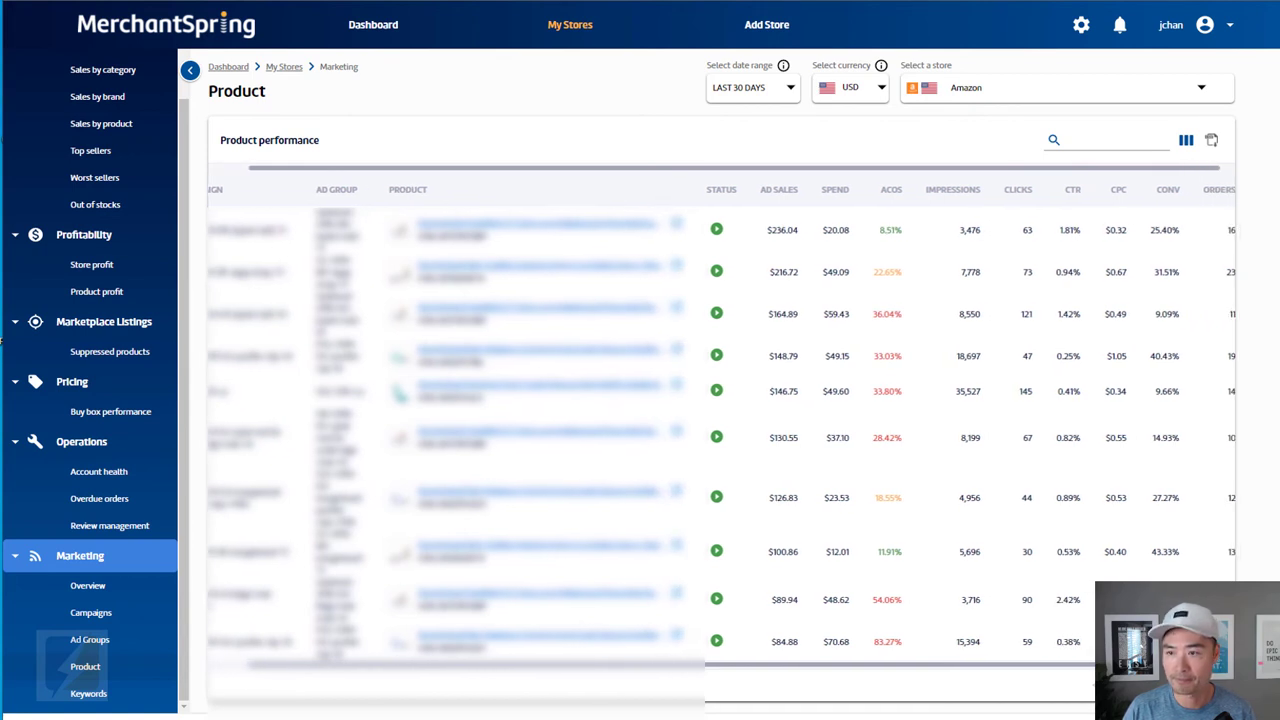
scroll(722, 417, "left", 3)
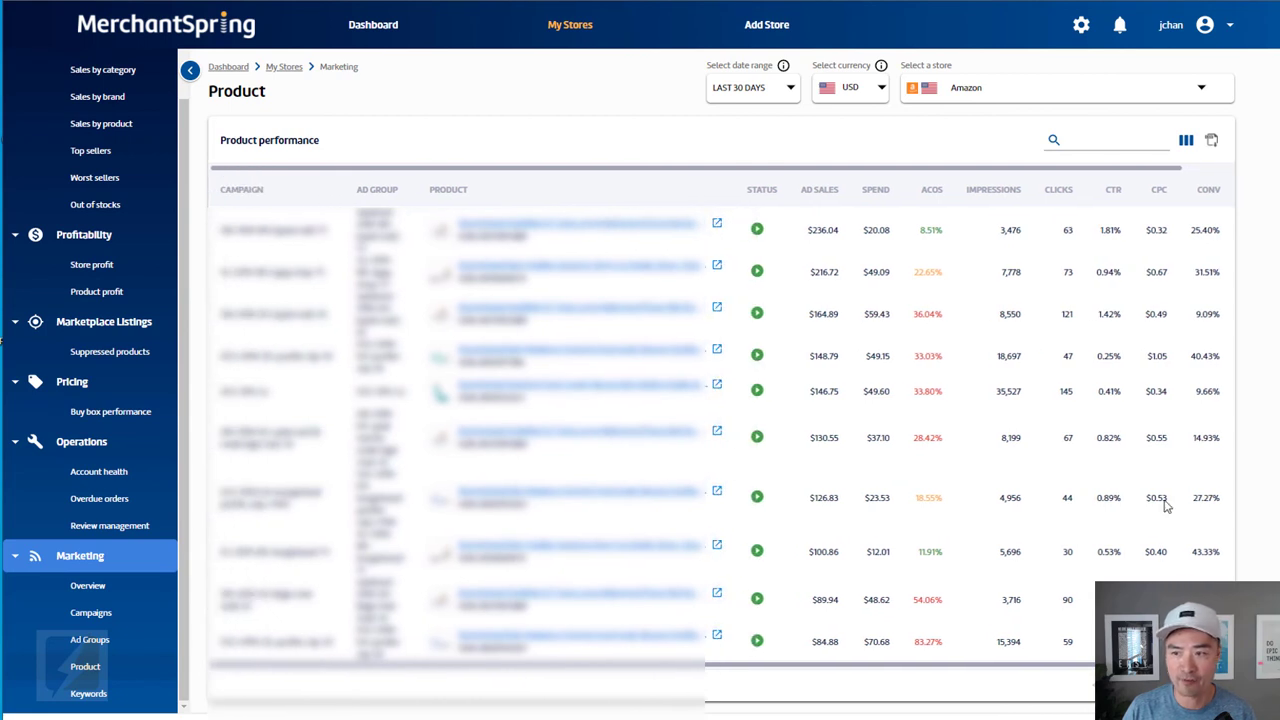
Check which columns can be shown or hidden in the Product performance table, and view the Keywords report
left_click(1187, 142)
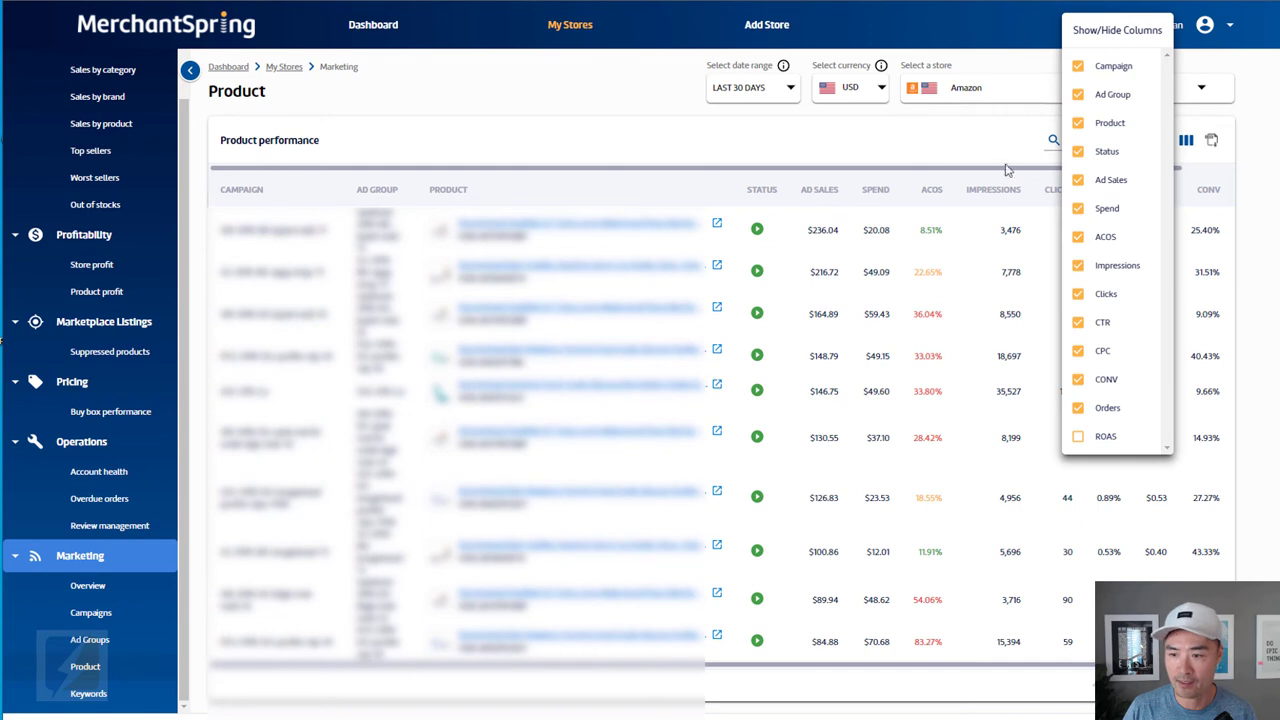
left_click(940, 133)
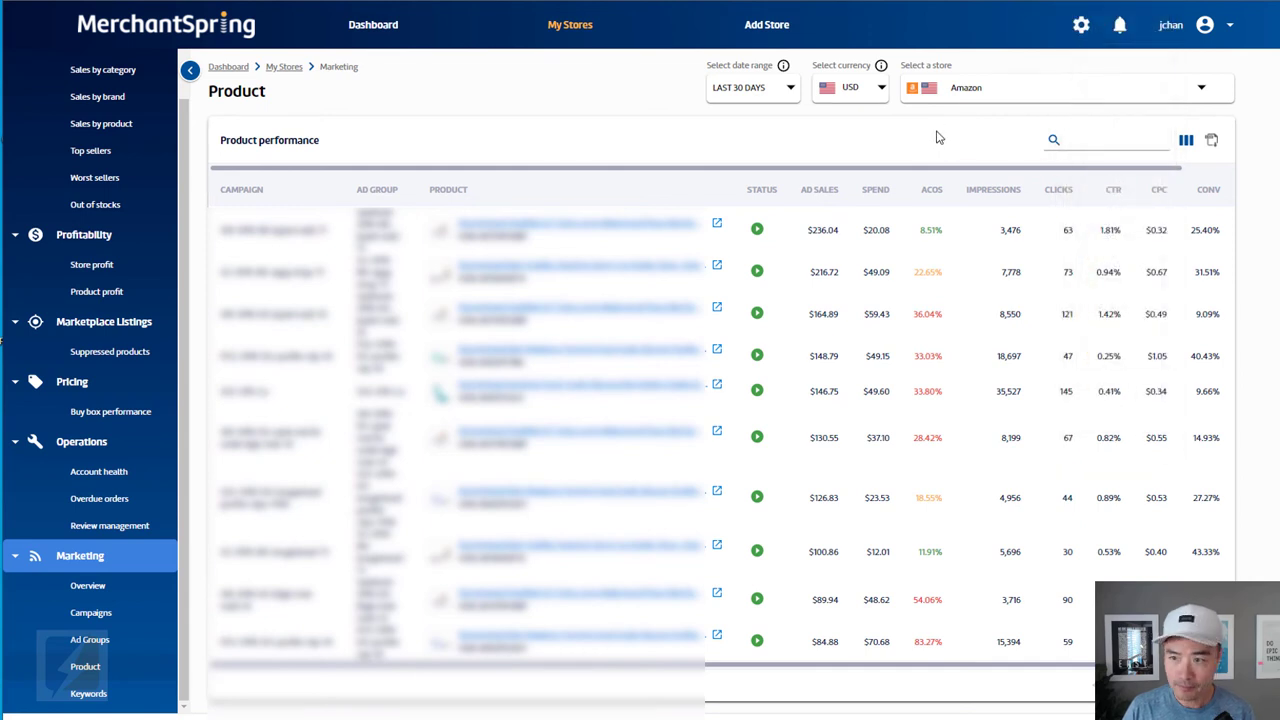
left_click(1182, 146)
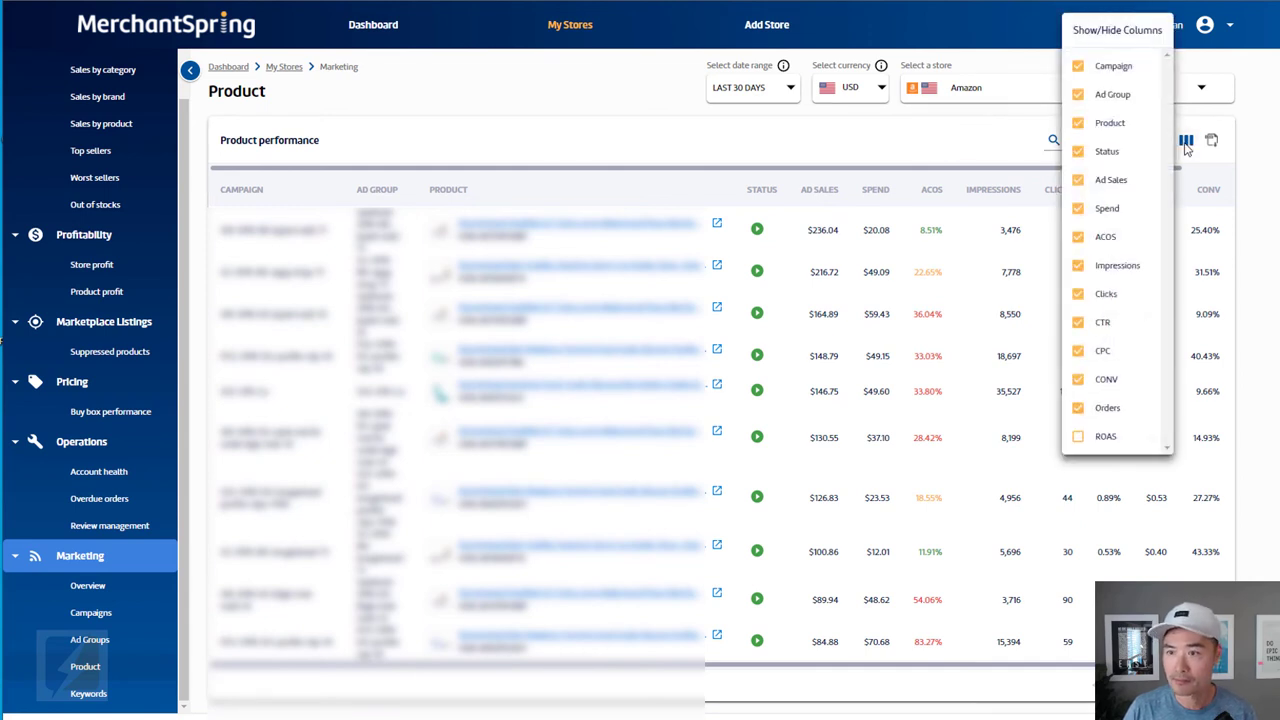
left_click(987, 131)
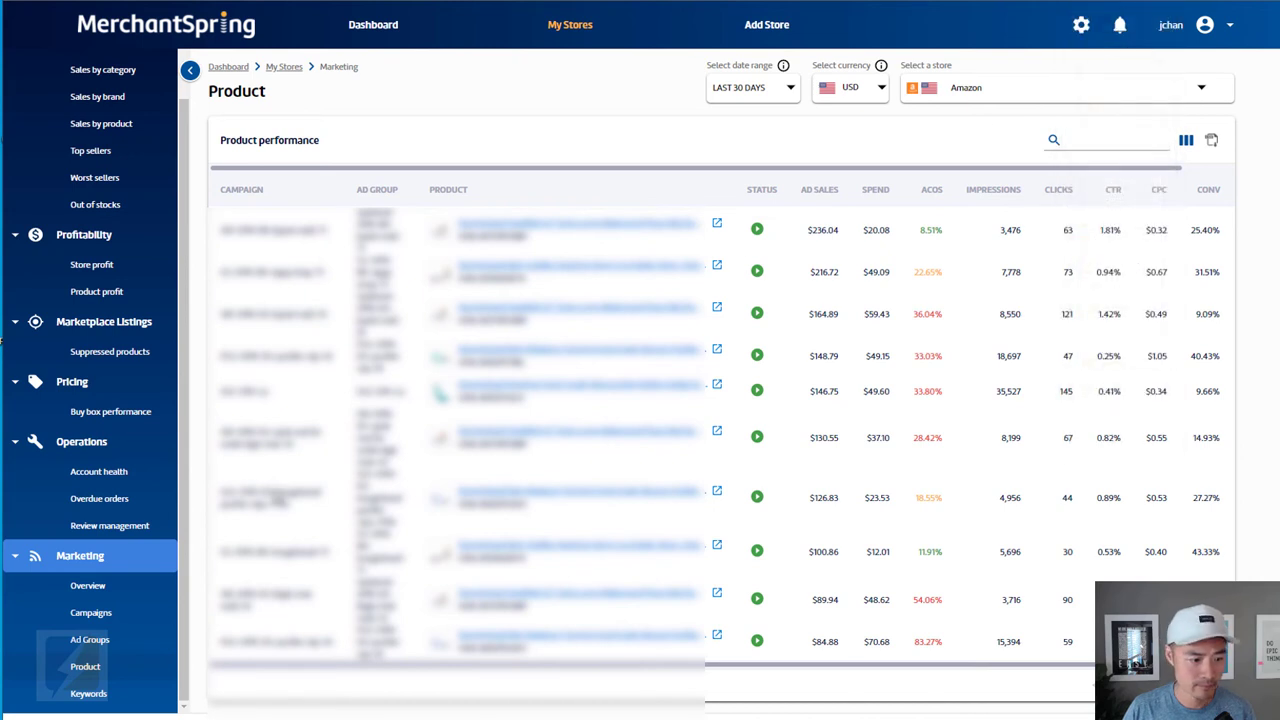
left_click(106, 696)
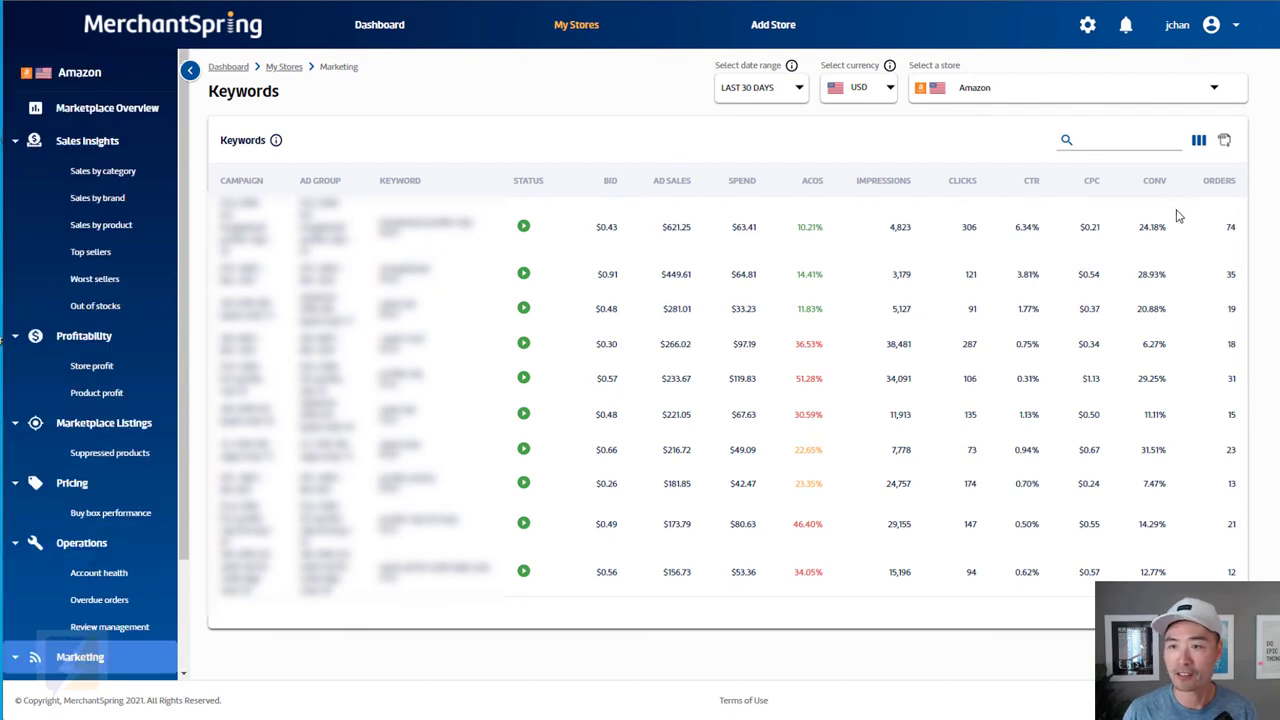
Switch the selected store to Walmart and view its Marketplace Overview
left_click(958, 100)
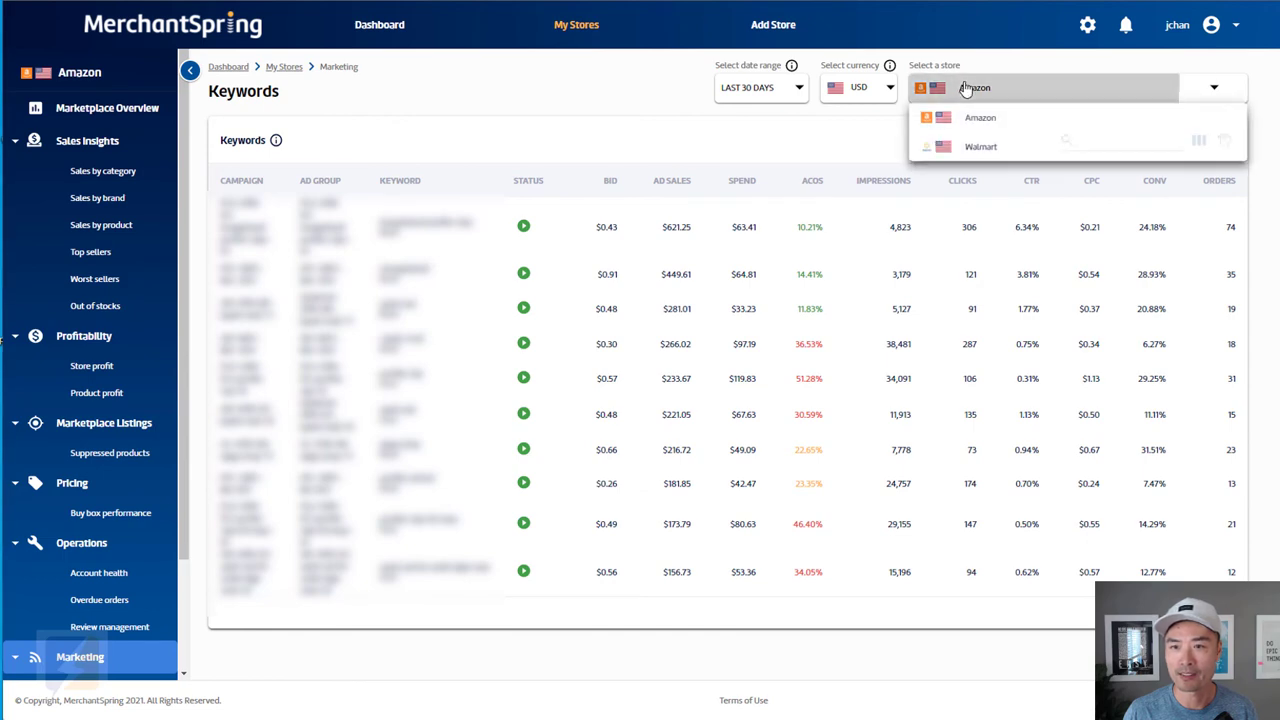
left_click(969, 148)
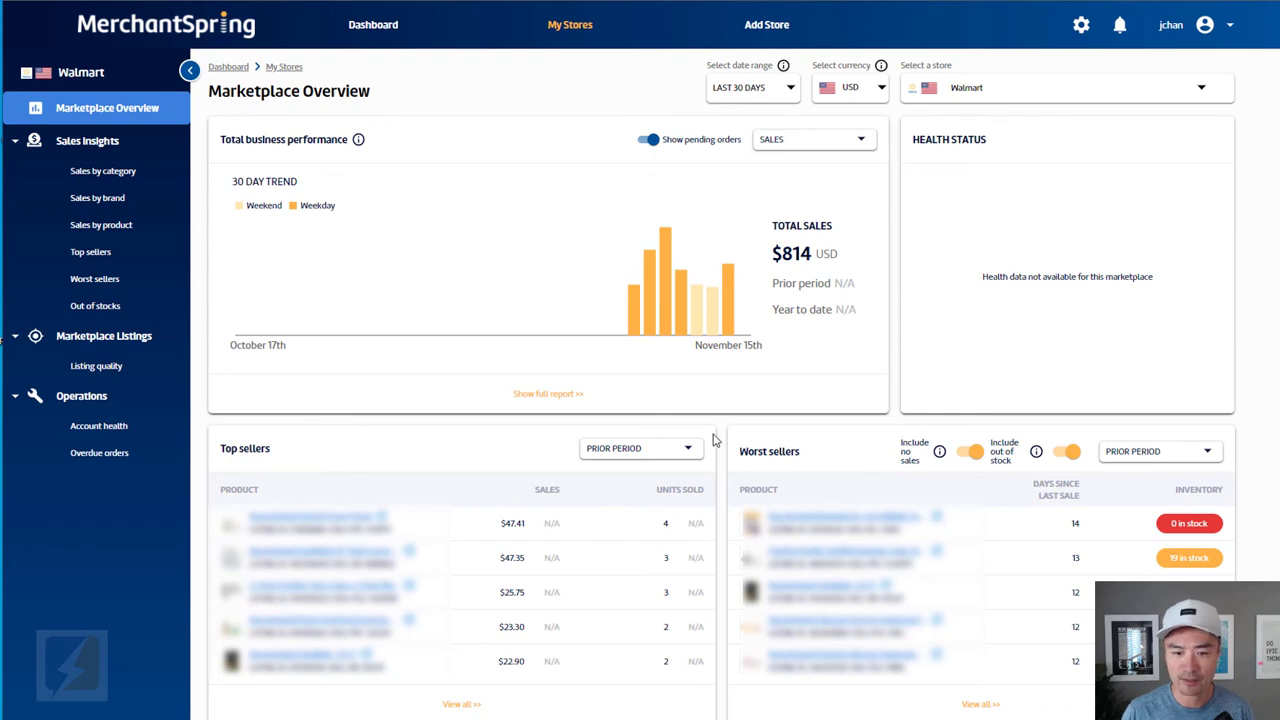
scroll(714, 440, "down", 3)
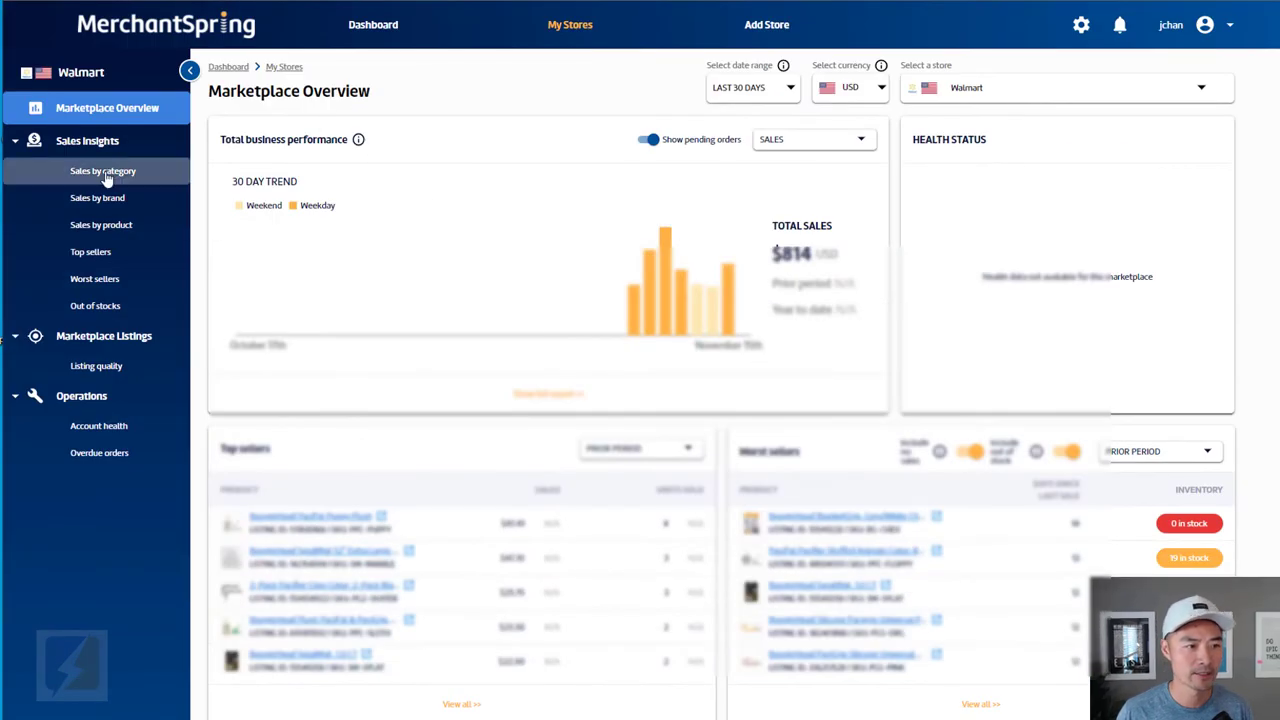
View Walmart's Sales by category, Sales by product and Top sellers reports, including the further columns of the product tables
left_click(103, 171)
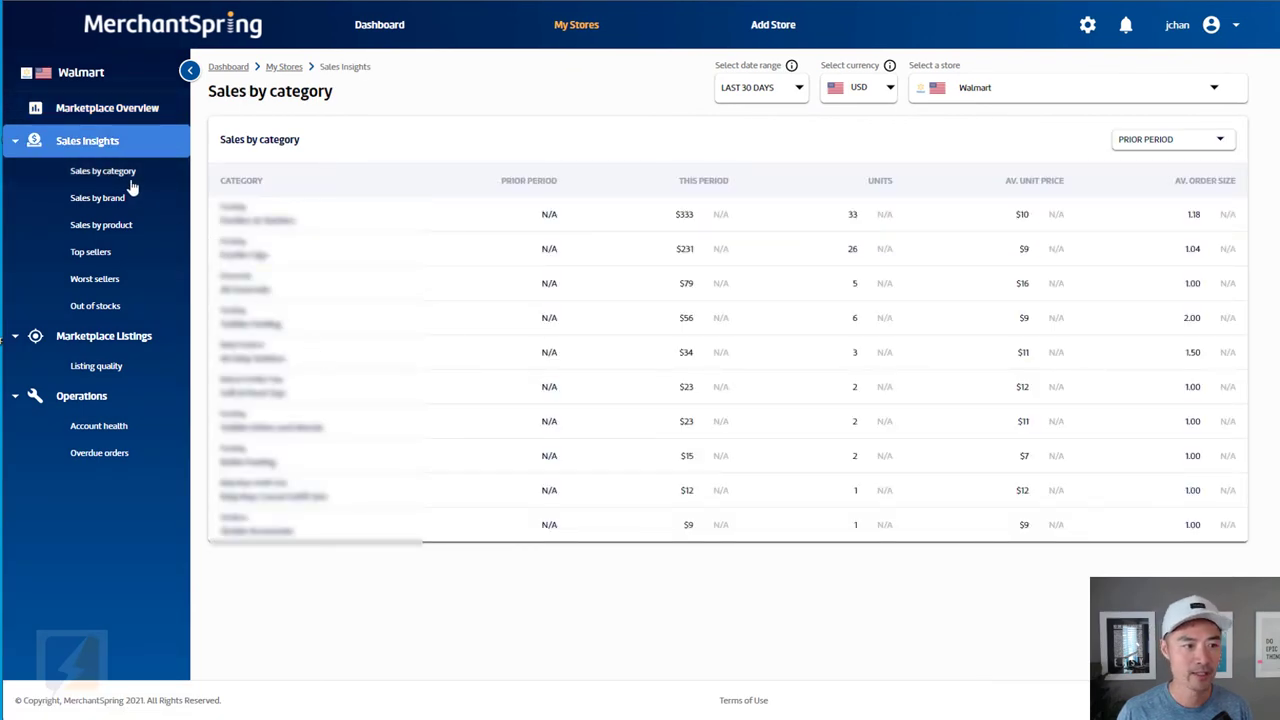
left_click(111, 229)
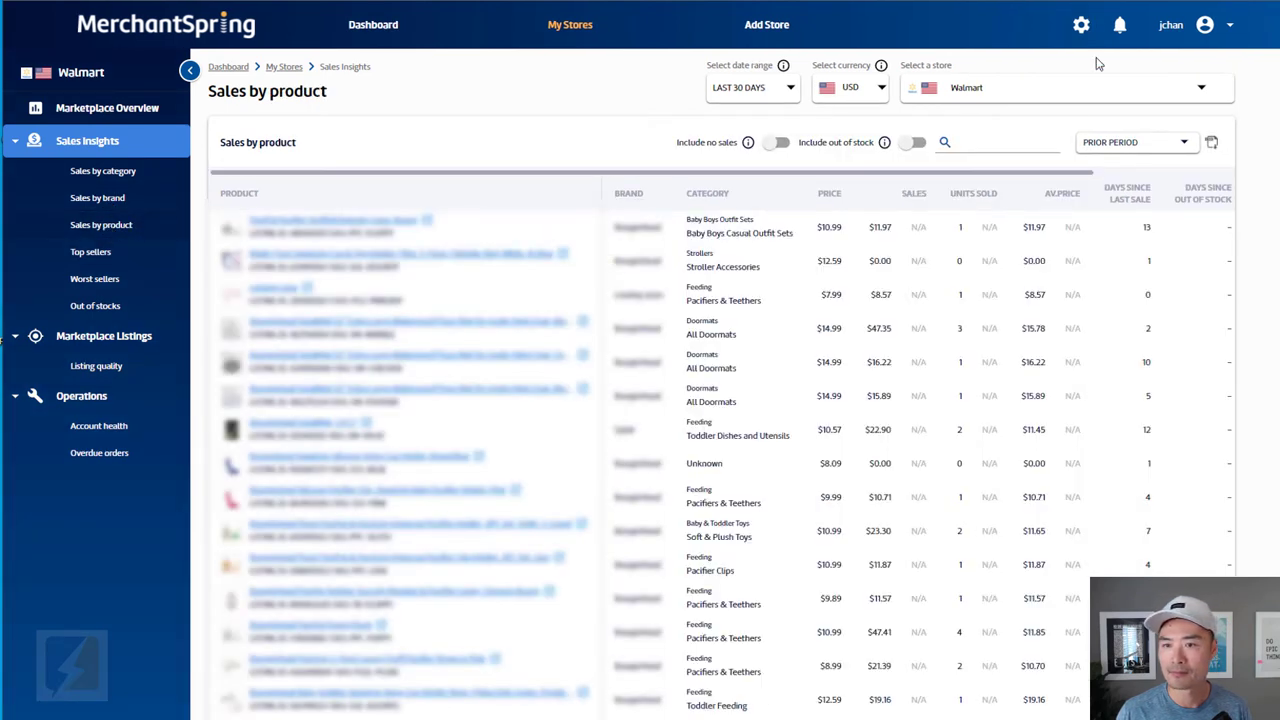
left_click_drag(1062, 178, 1210, 188)
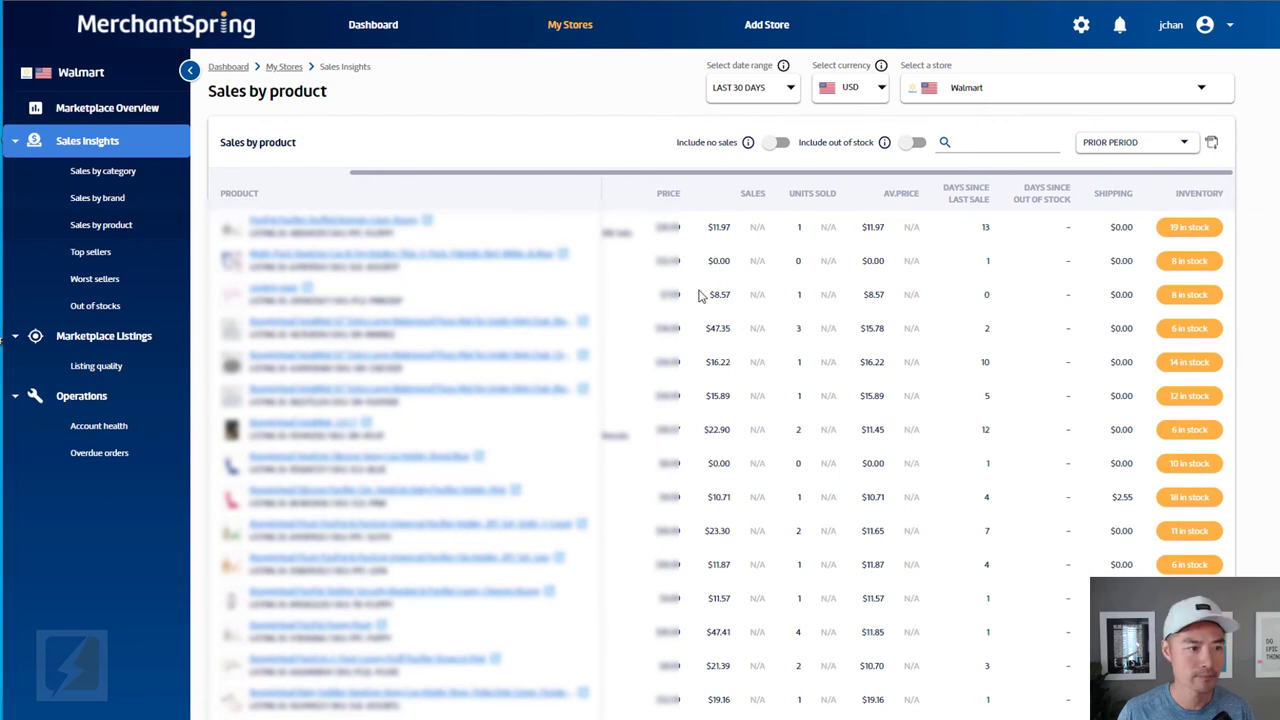
left_click(90, 252)
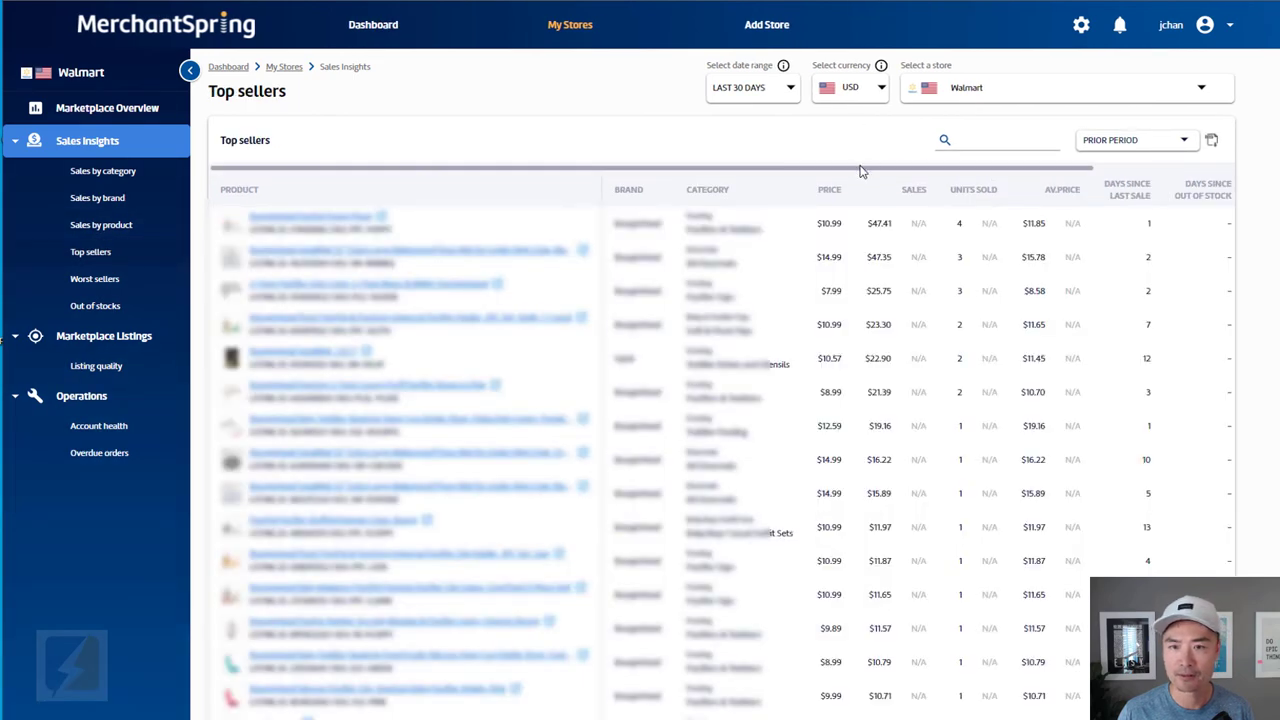
left_click_drag(862, 168, 984, 179)
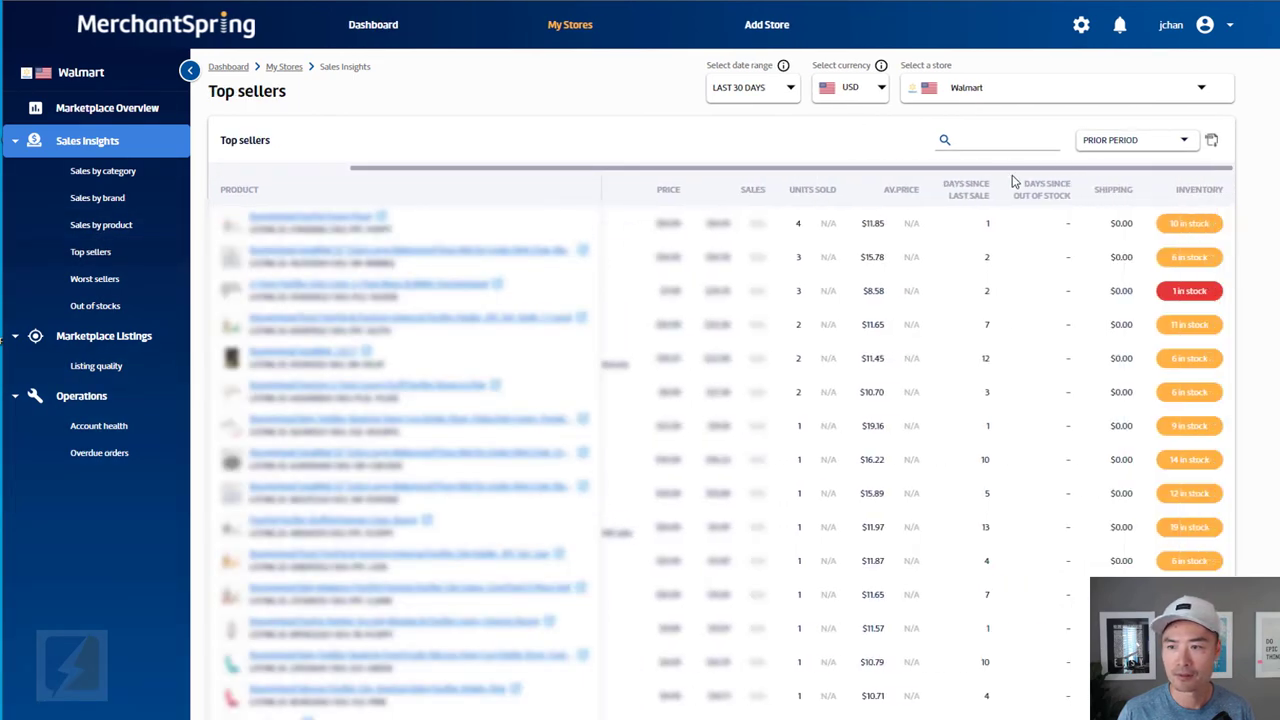
View Walmart's Worst sellers report, including the days since last sale, shipping and inventory columns
scroll(900, 187, "left", 3)
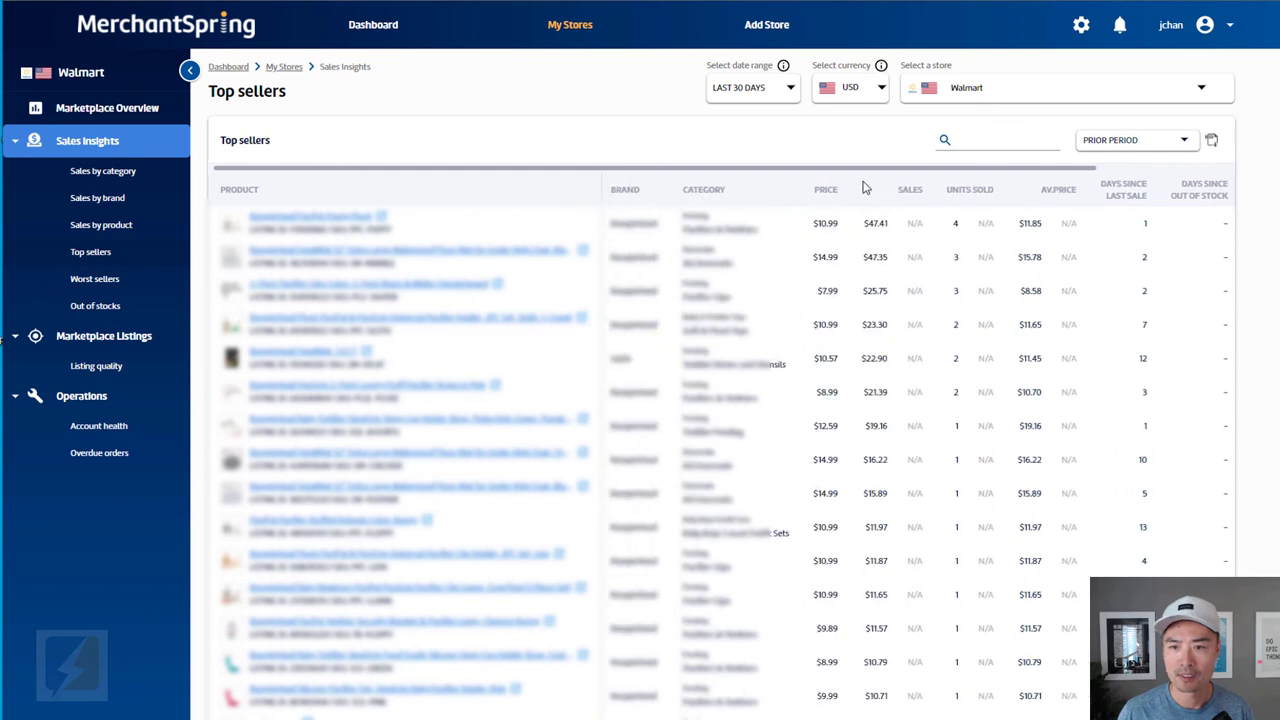
left_click(94, 279)
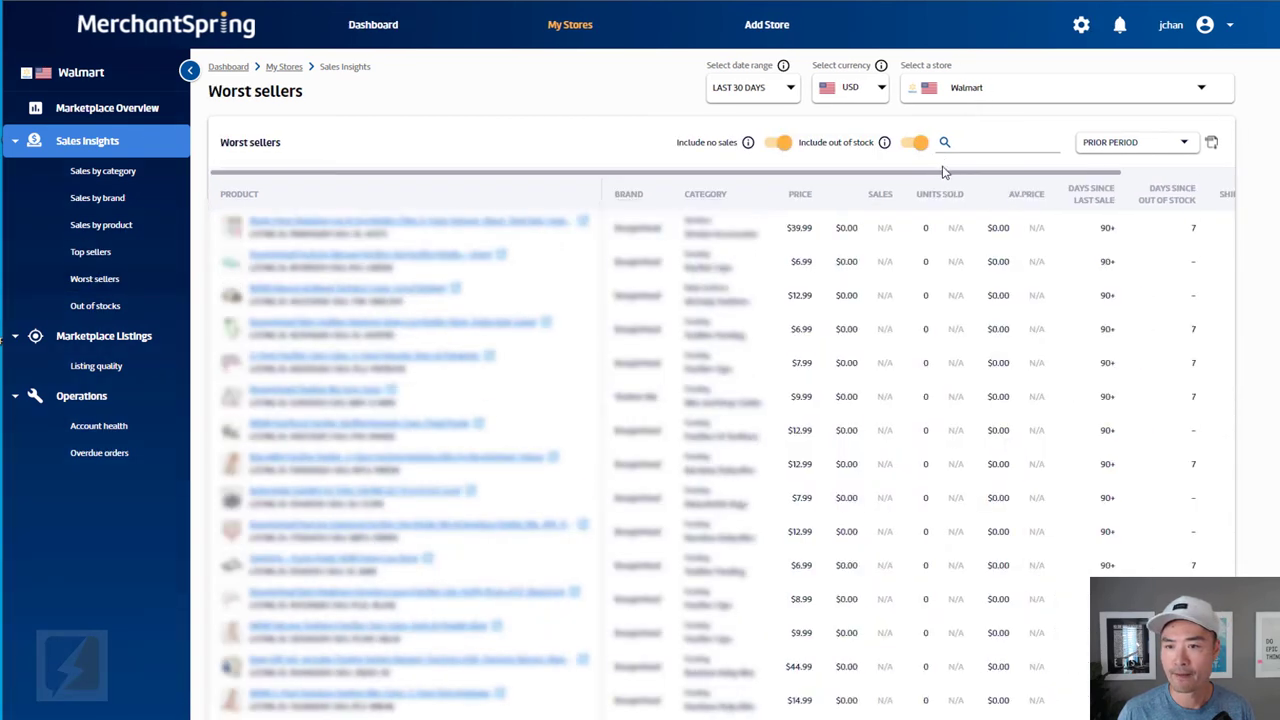
scroll(944, 177, "right", 3)
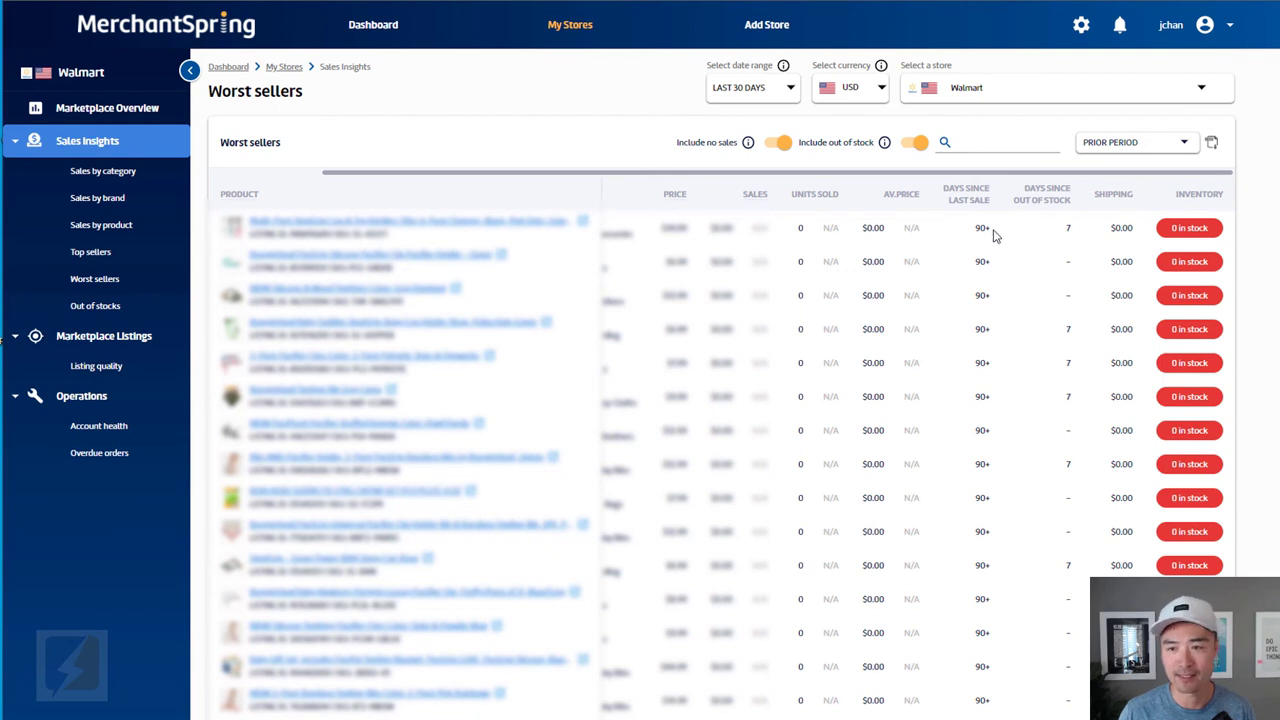
left_click_drag(986, 173, 921, 181)
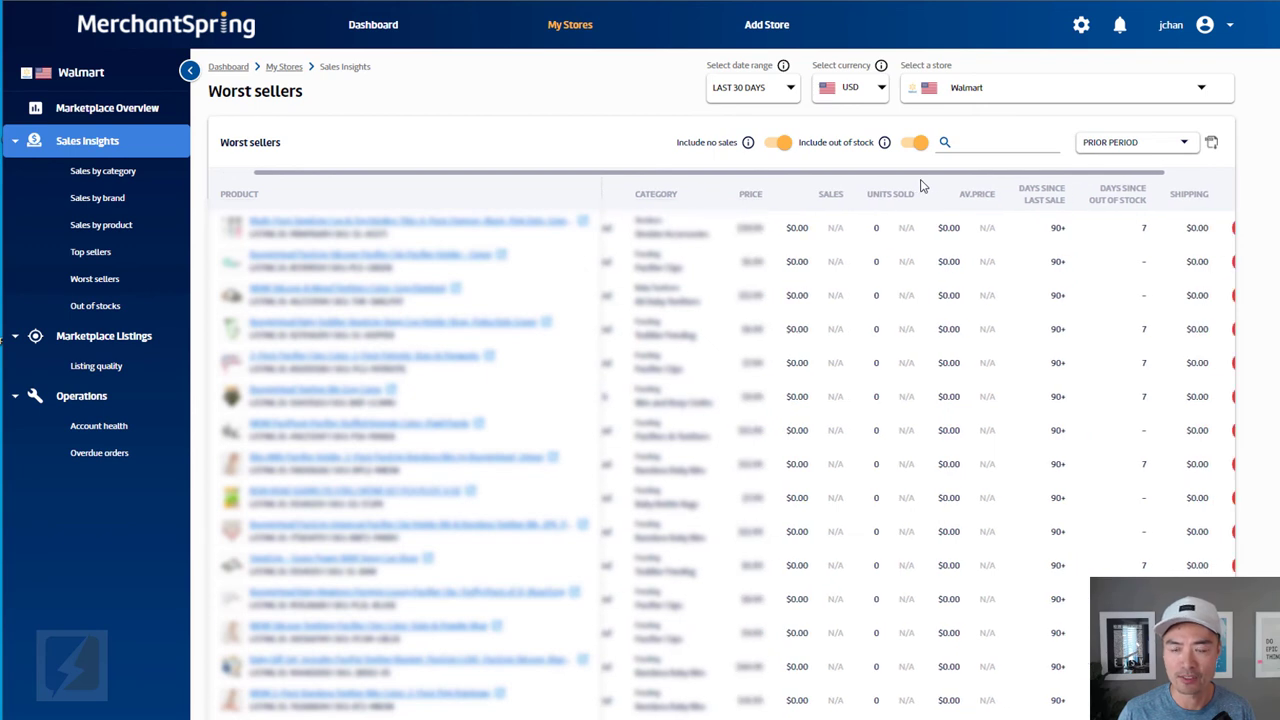
left_click_drag(922, 186, 975, 186)
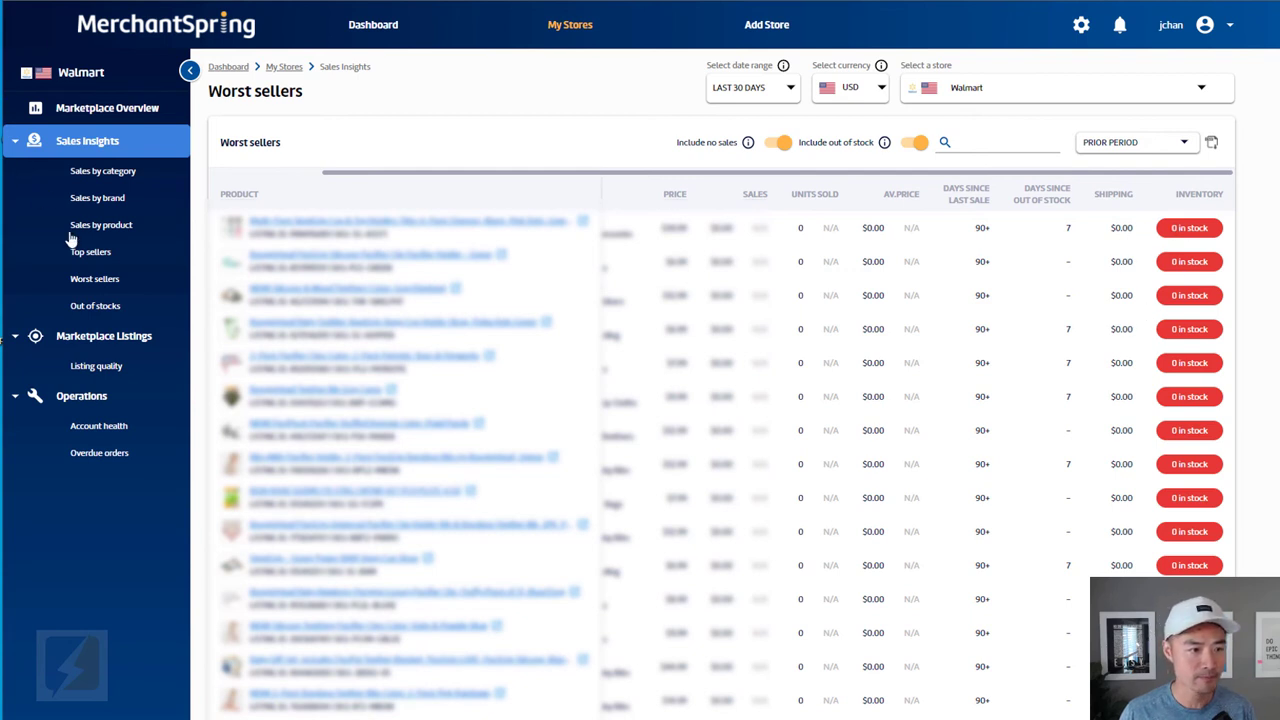
View Walmart's Listing quality report, covering the quality status and the per-product scores in the Products table
left_click(97, 367)
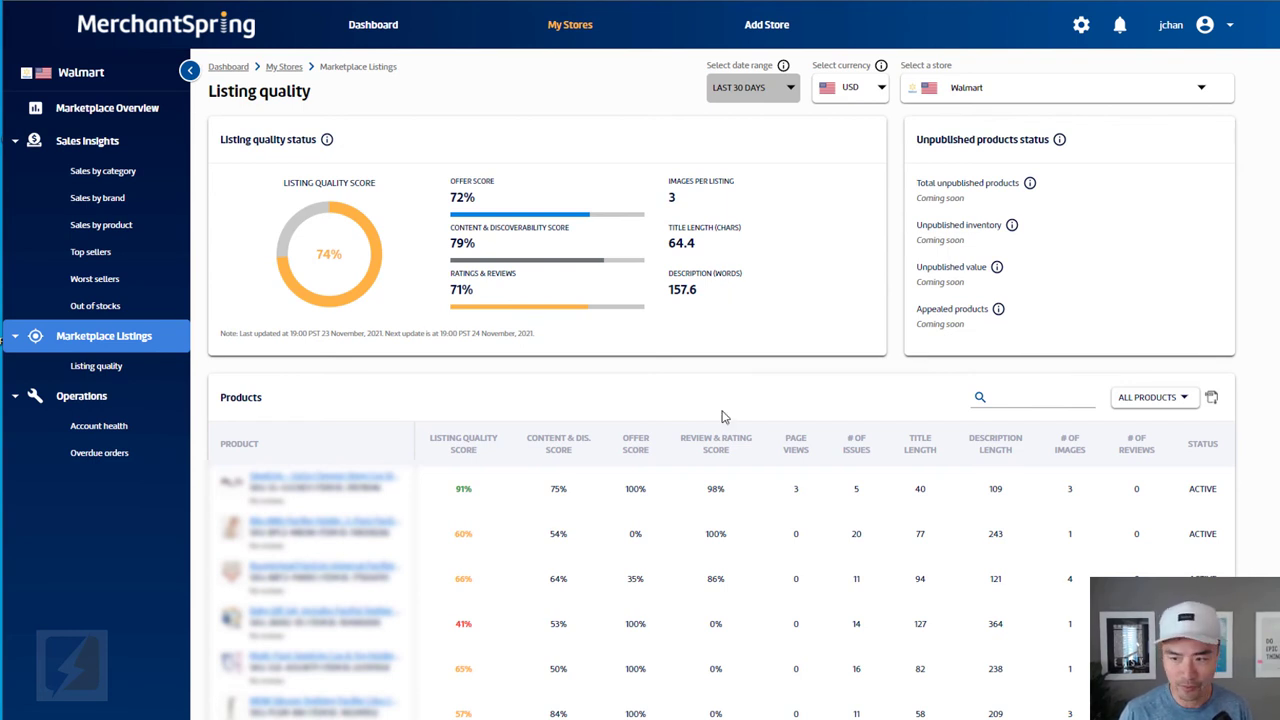
scroll(900, 390, "down", 4)
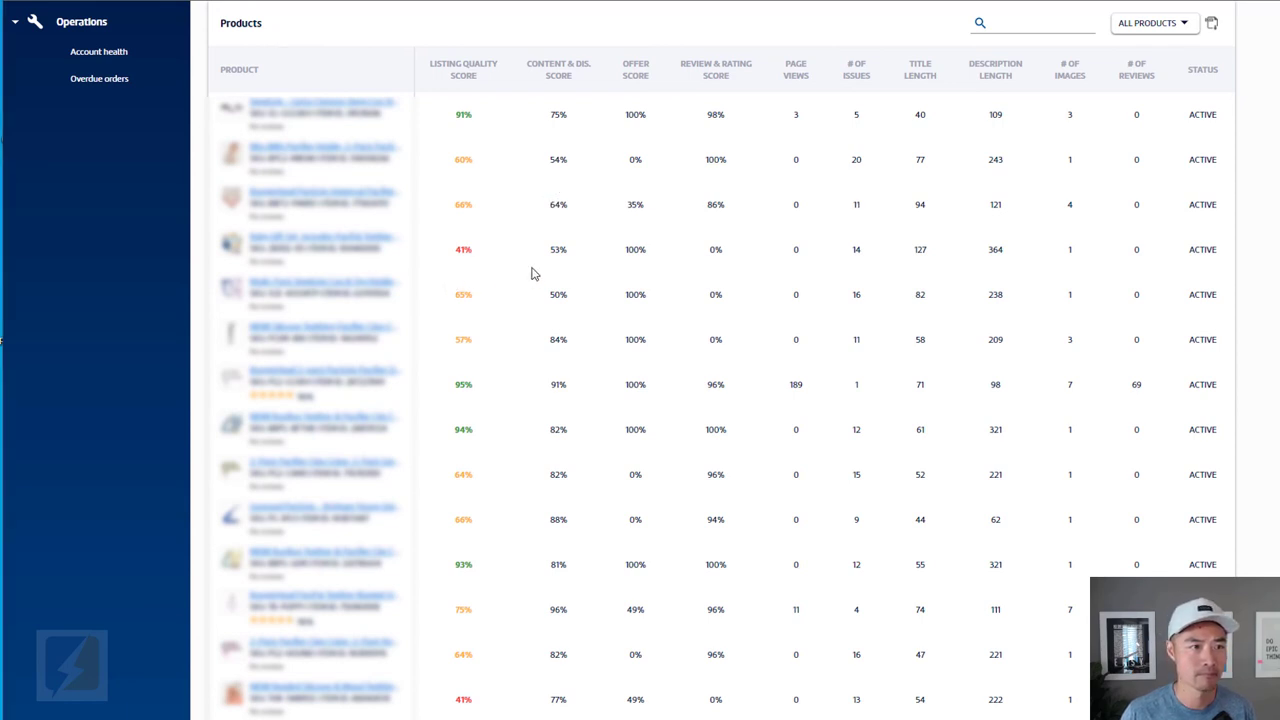
scroll(1257, 163, "up", 4)
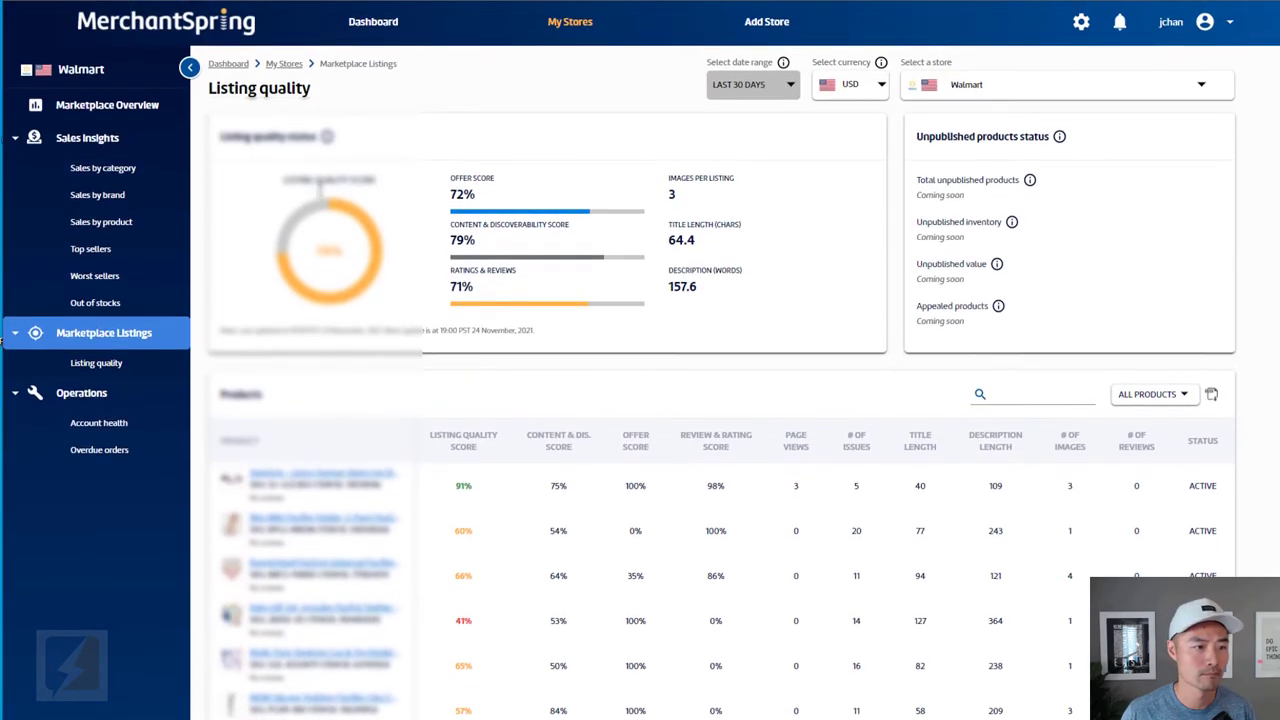
View Walmart's Account health and Overdue orders reports
left_click(98, 428)
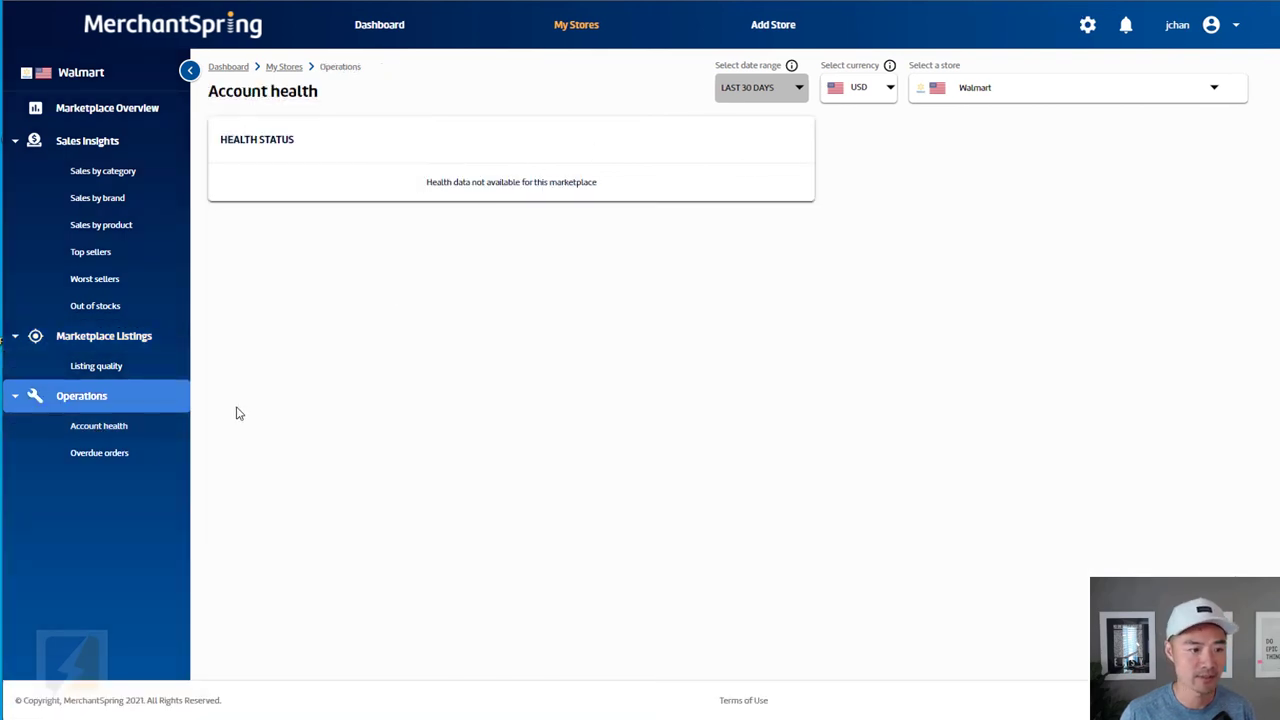
left_click(99, 453)
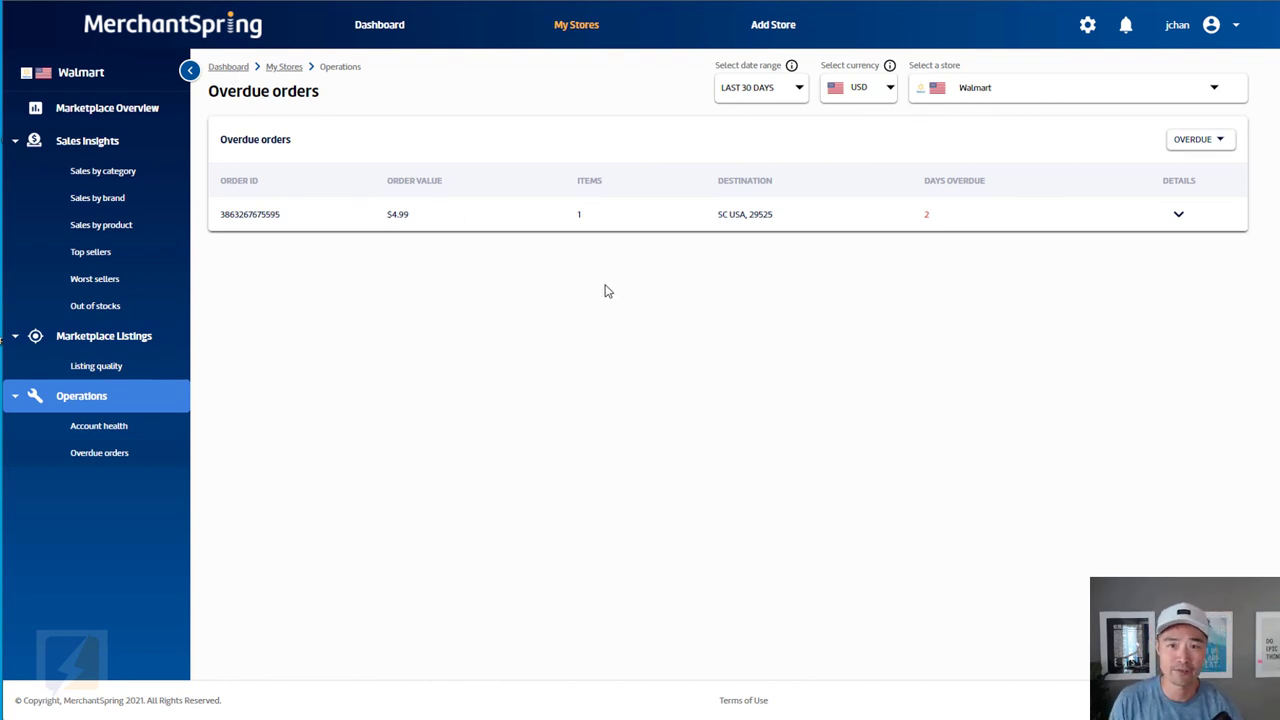
Examine which marketplaces can be connected as a new store, going through the full marketplace list from Global to South America
left_click(778, 28)
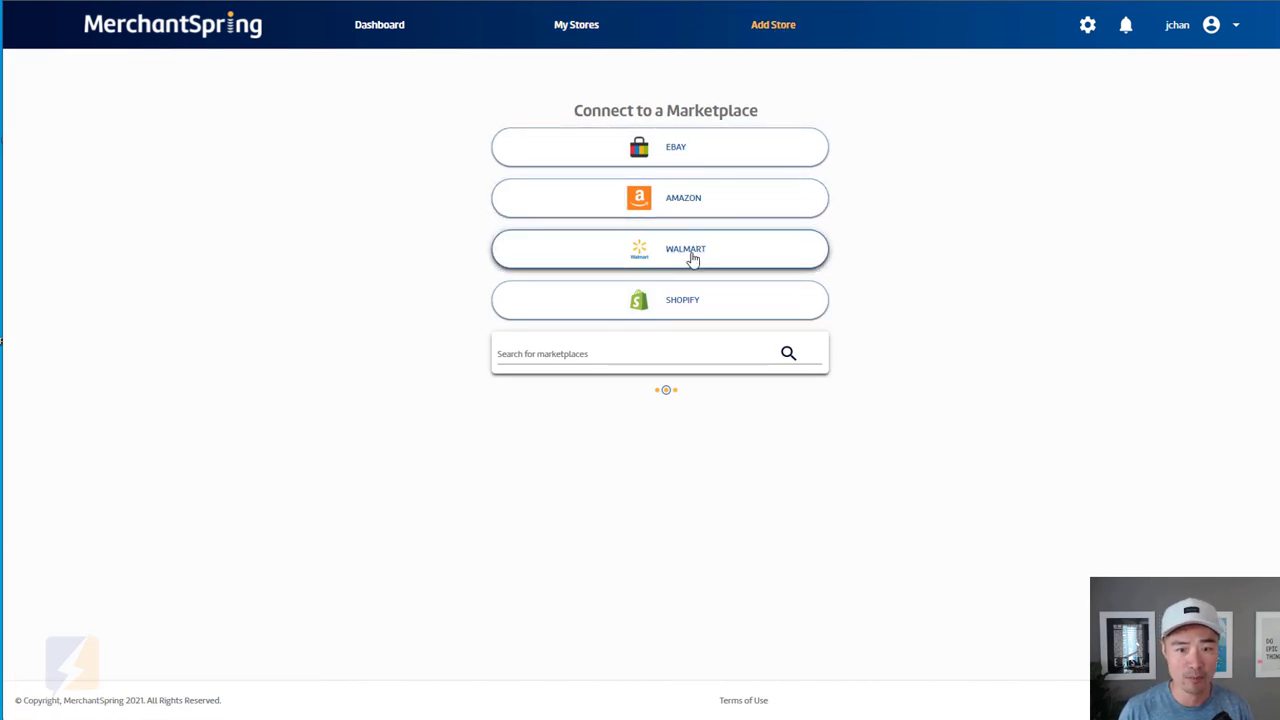
left_click(667, 358)
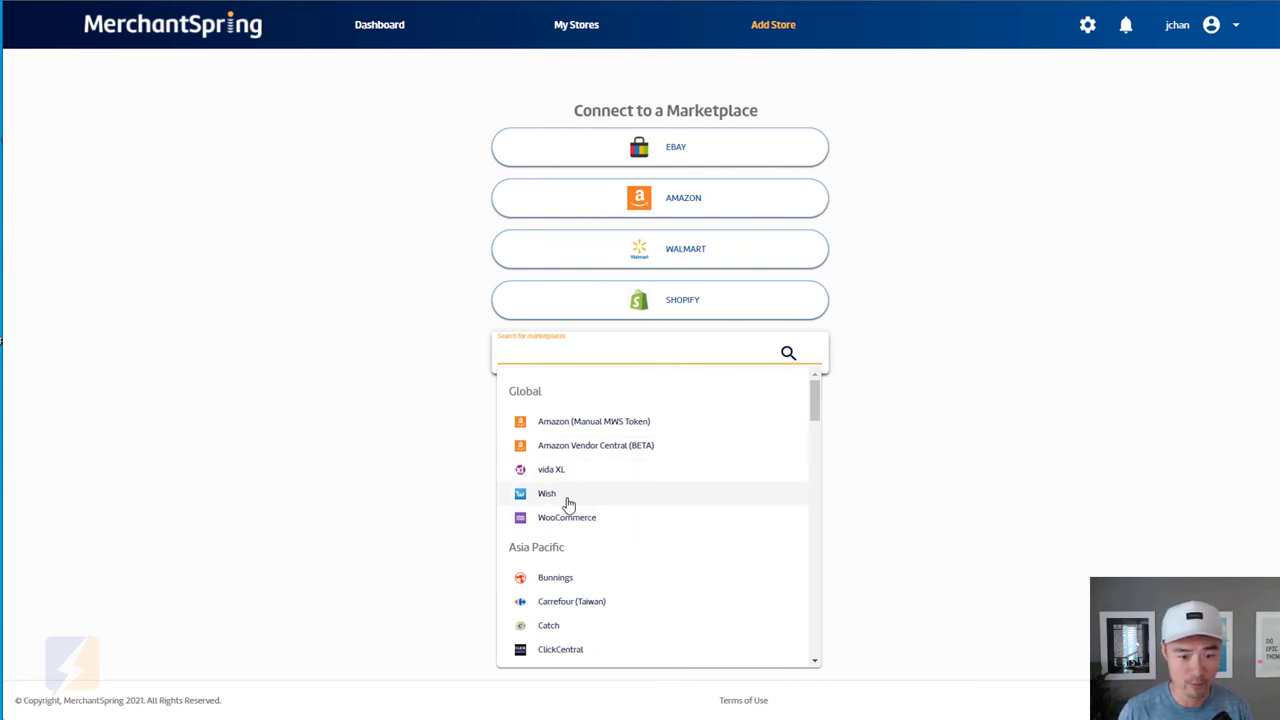
scroll(668, 500, "down", 2)
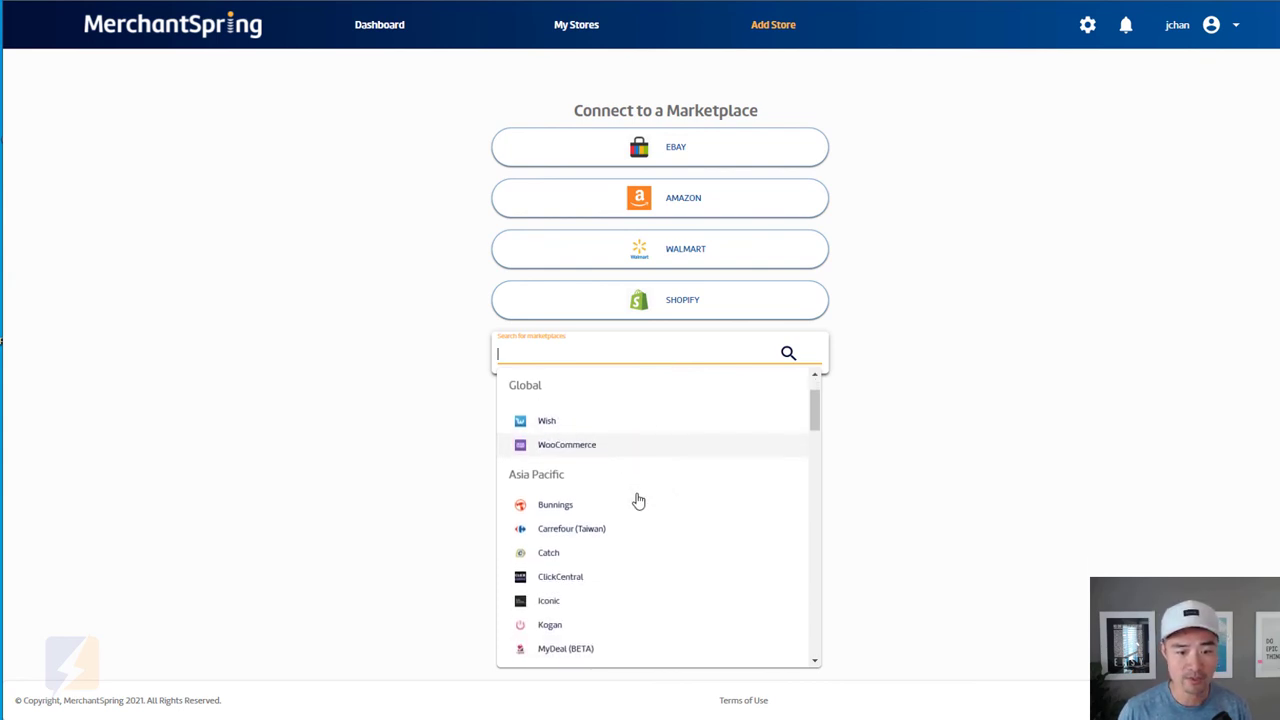
scroll(665, 495, "down", 2)
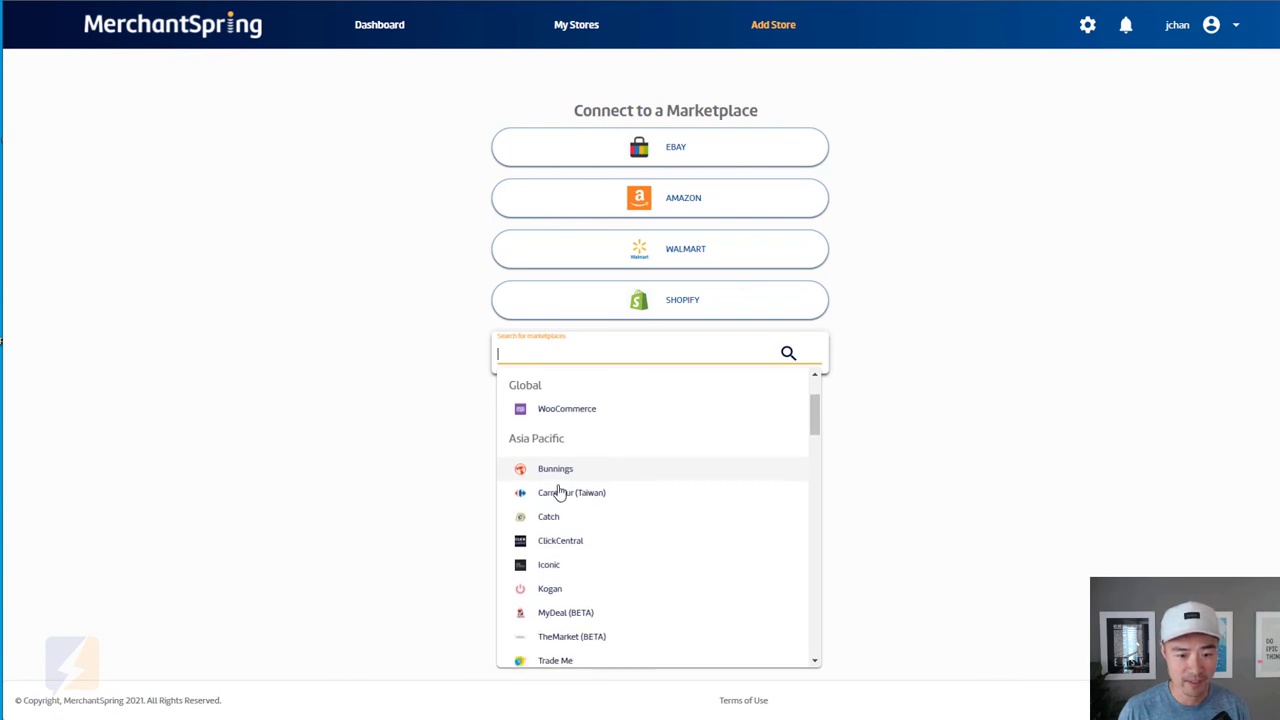
scroll(600, 530, "down", 2)
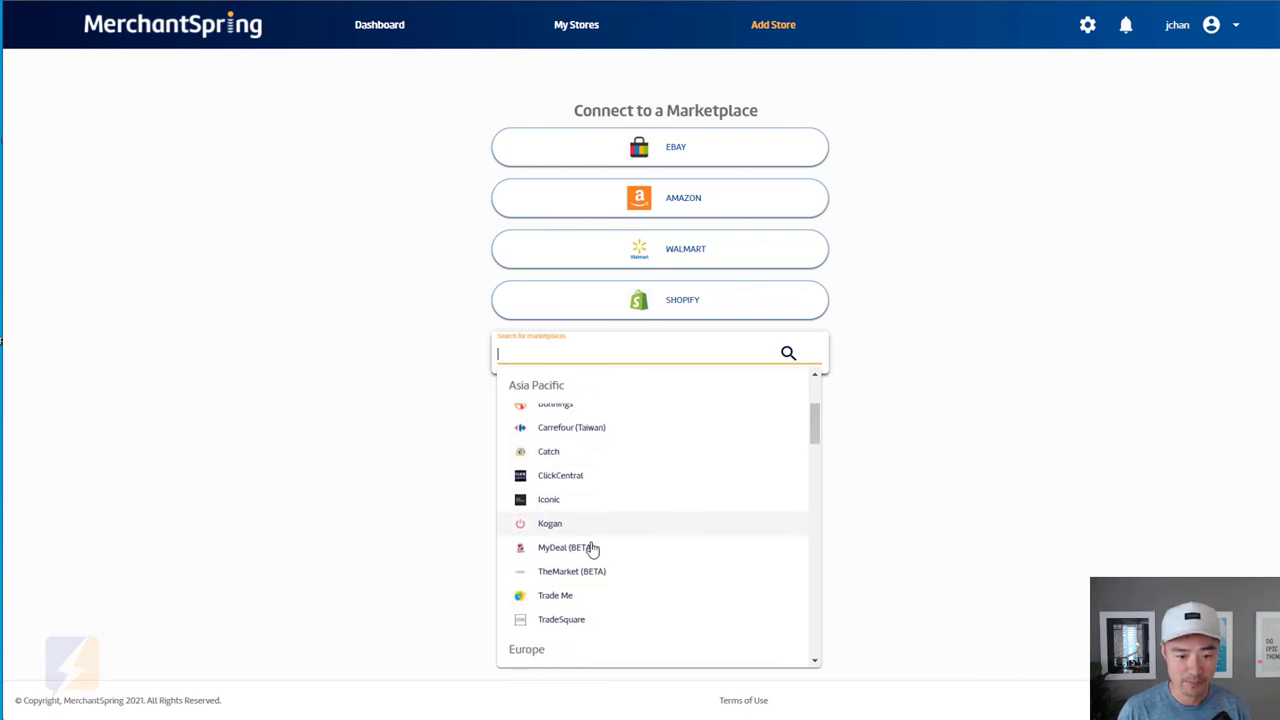
scroll(614, 505, "down", 4)
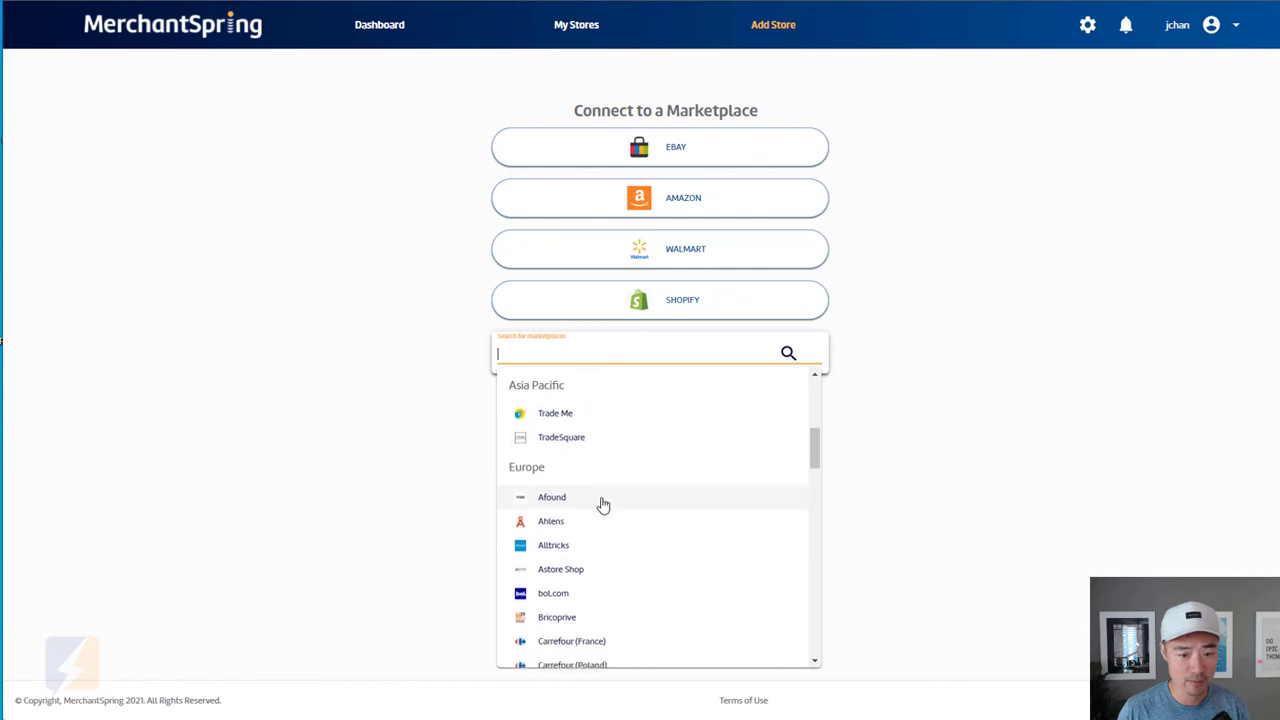
scroll(618, 515, "down", 2)
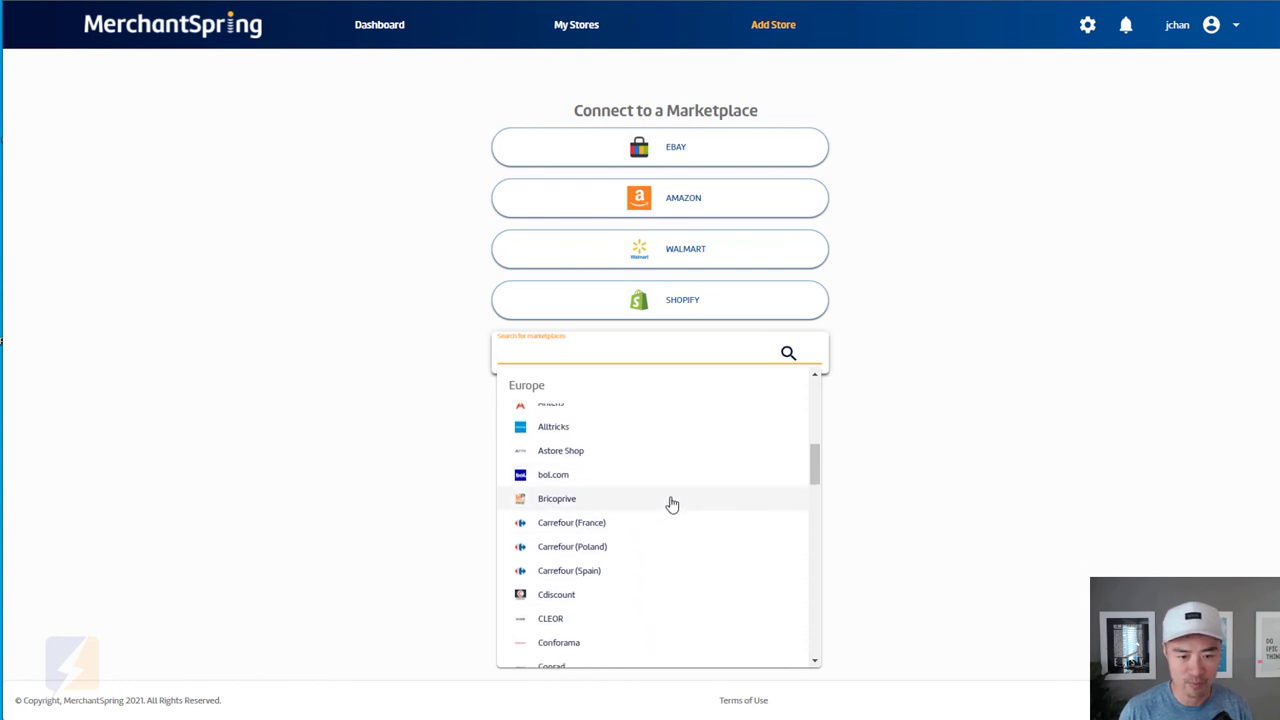
scroll(672, 504, "down", 1)
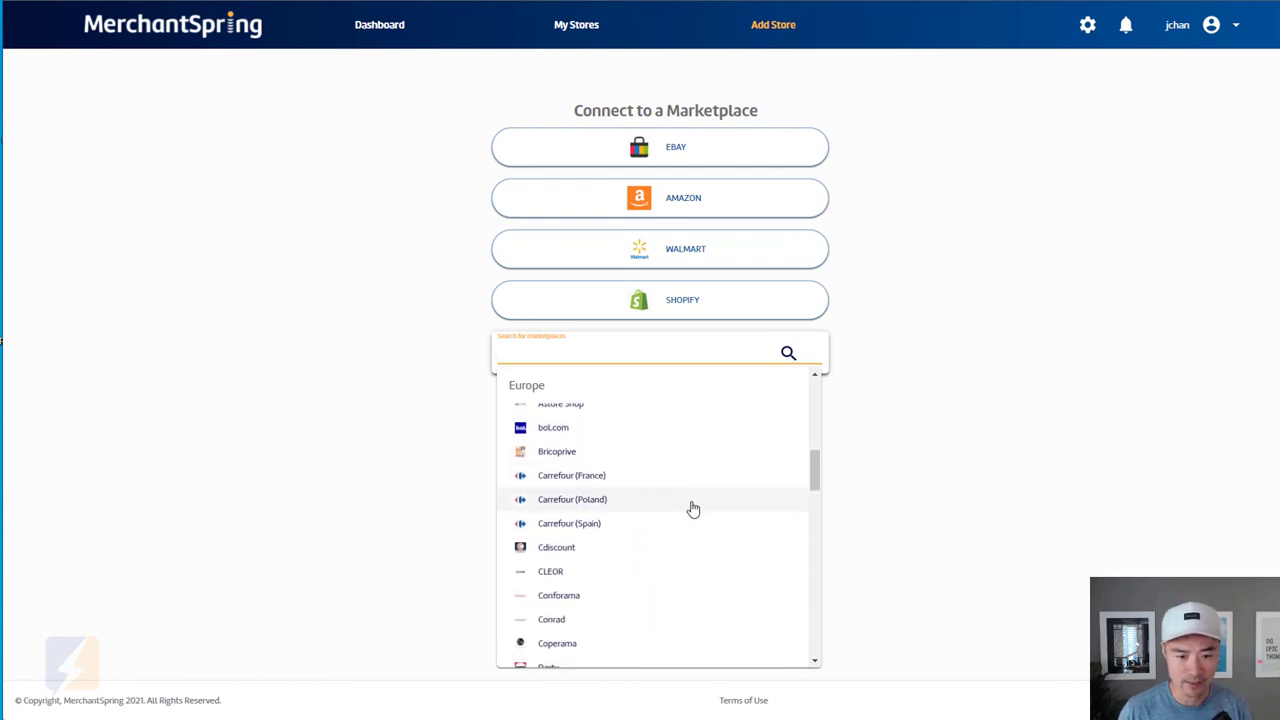
scroll(692, 508, "down", 5)
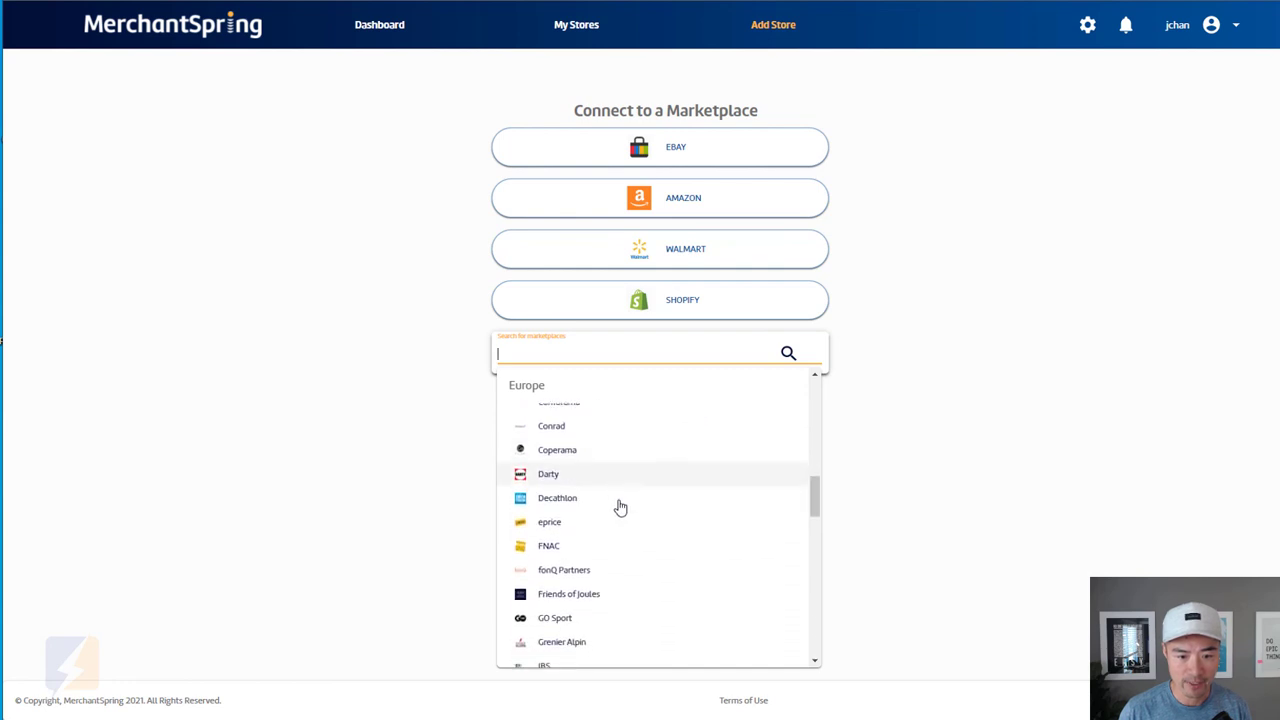
scroll(630, 510, "down", 2)
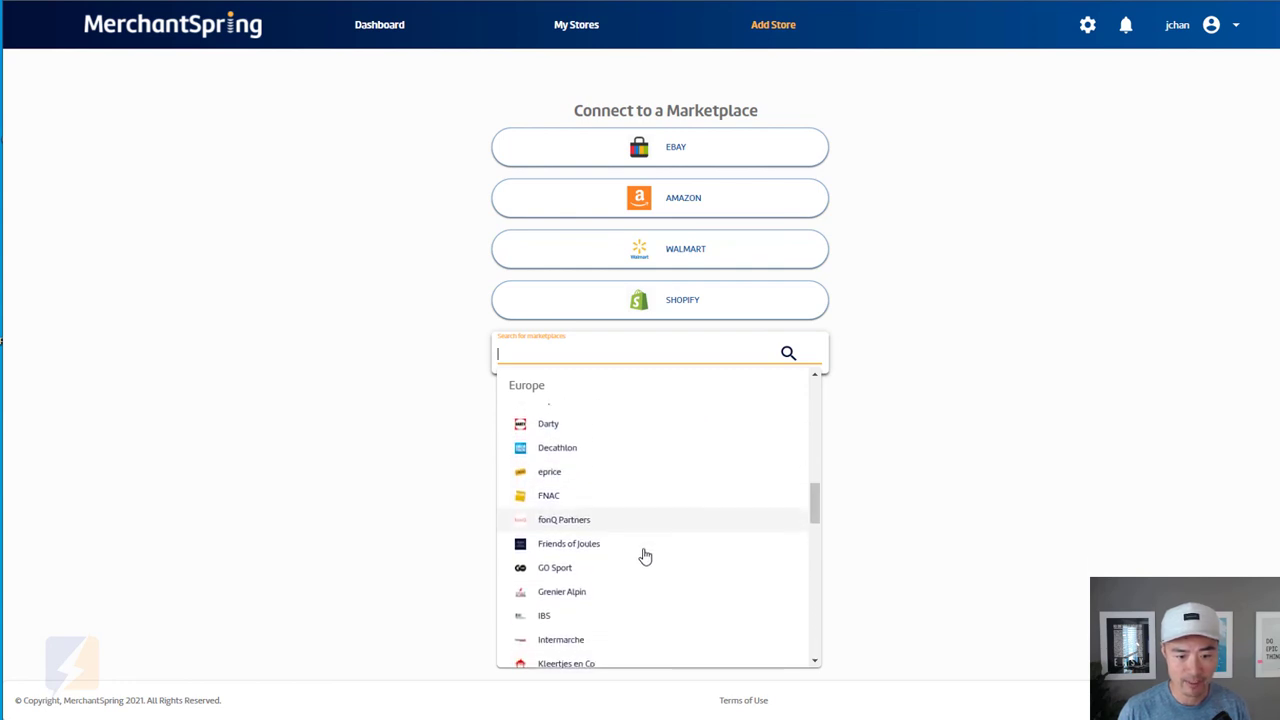
scroll(645, 556, "down", 4)
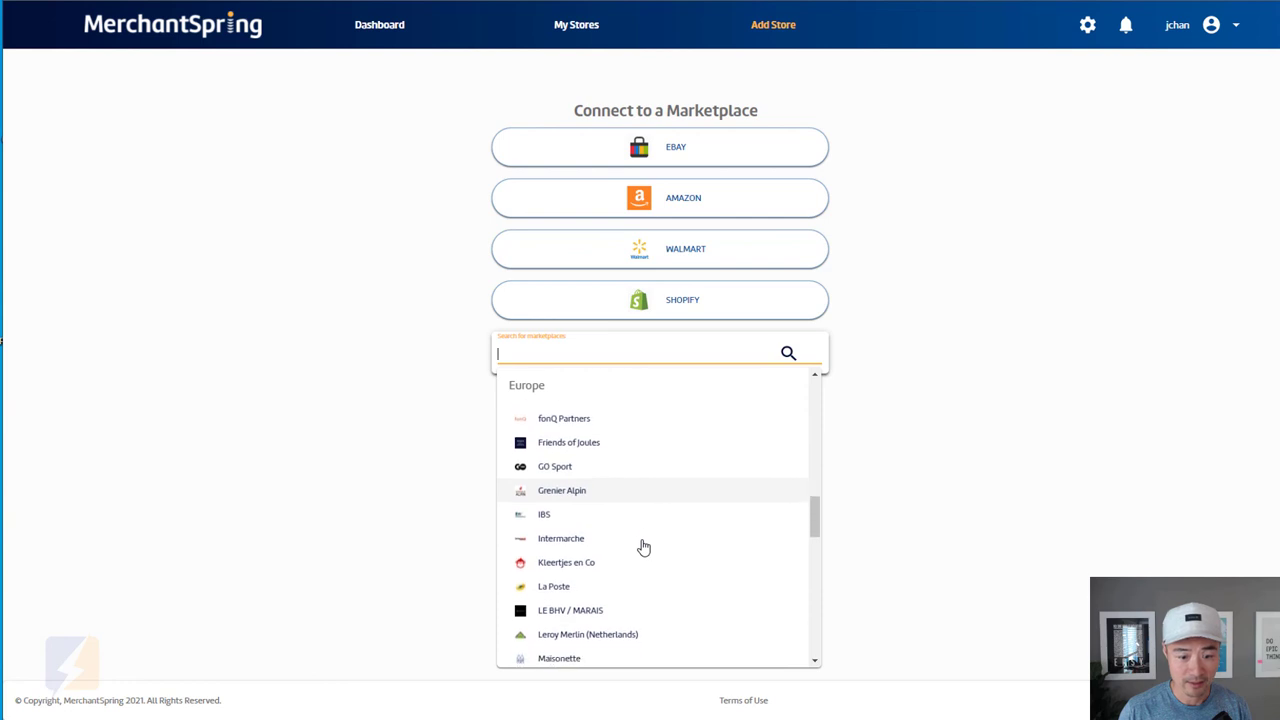
scroll(632, 526, "down", 2)
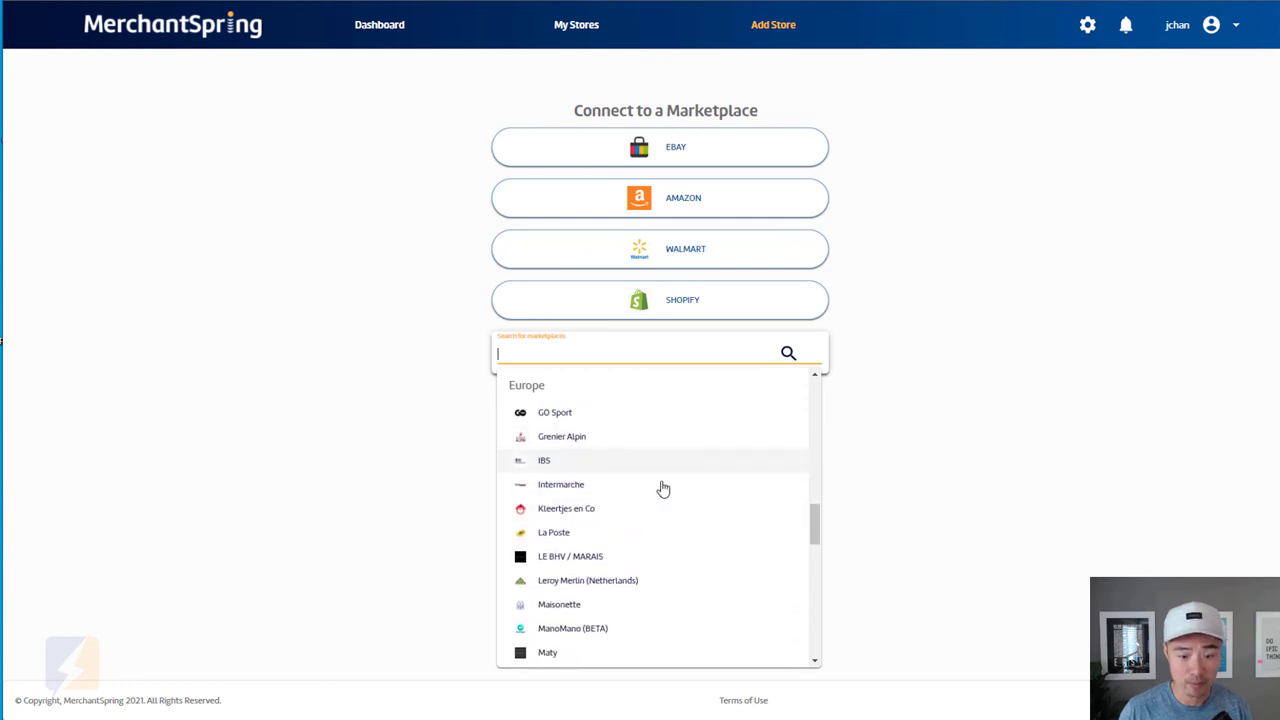
scroll(663, 488, "down", 8)
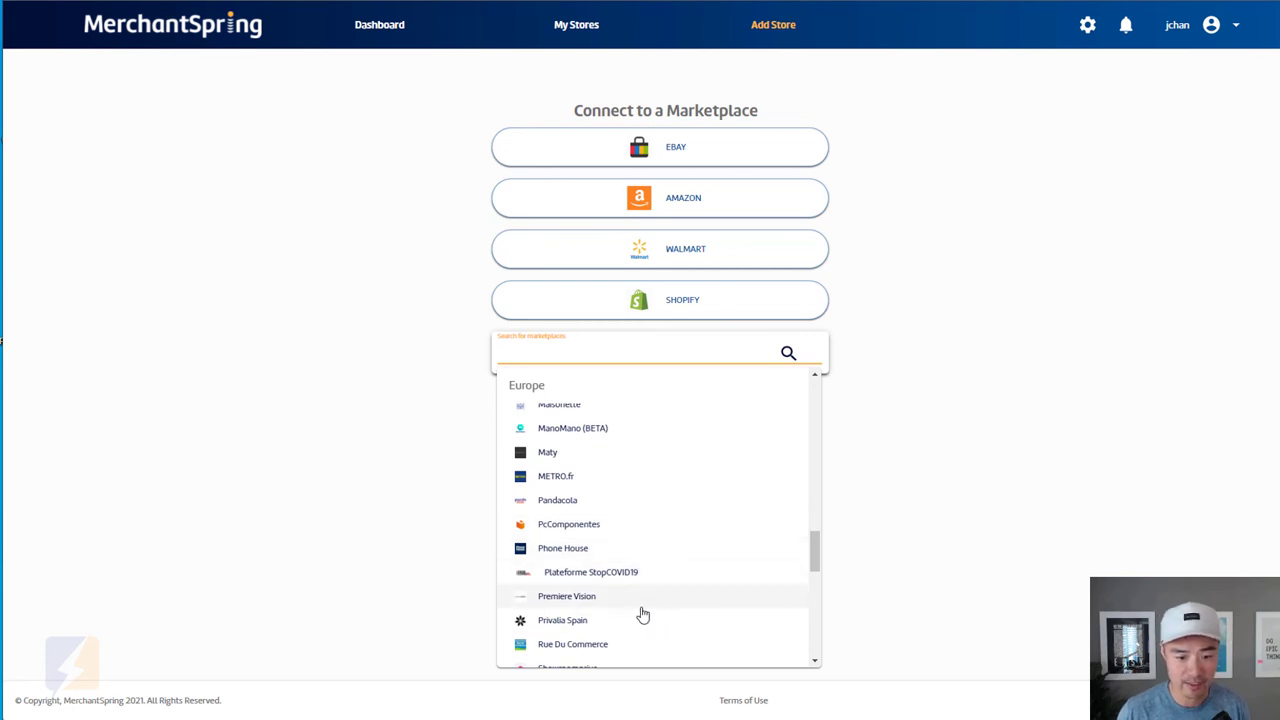
scroll(652, 614, "down", 3)
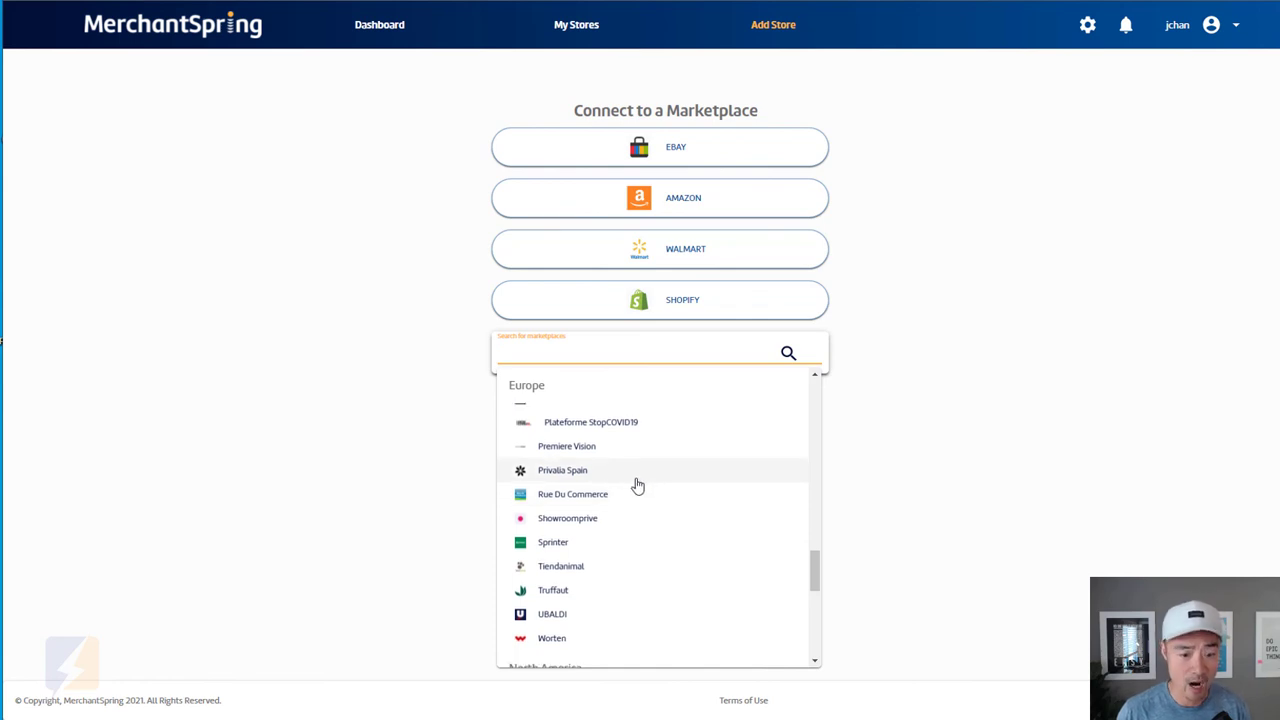
scroll(669, 469, "down", 2)
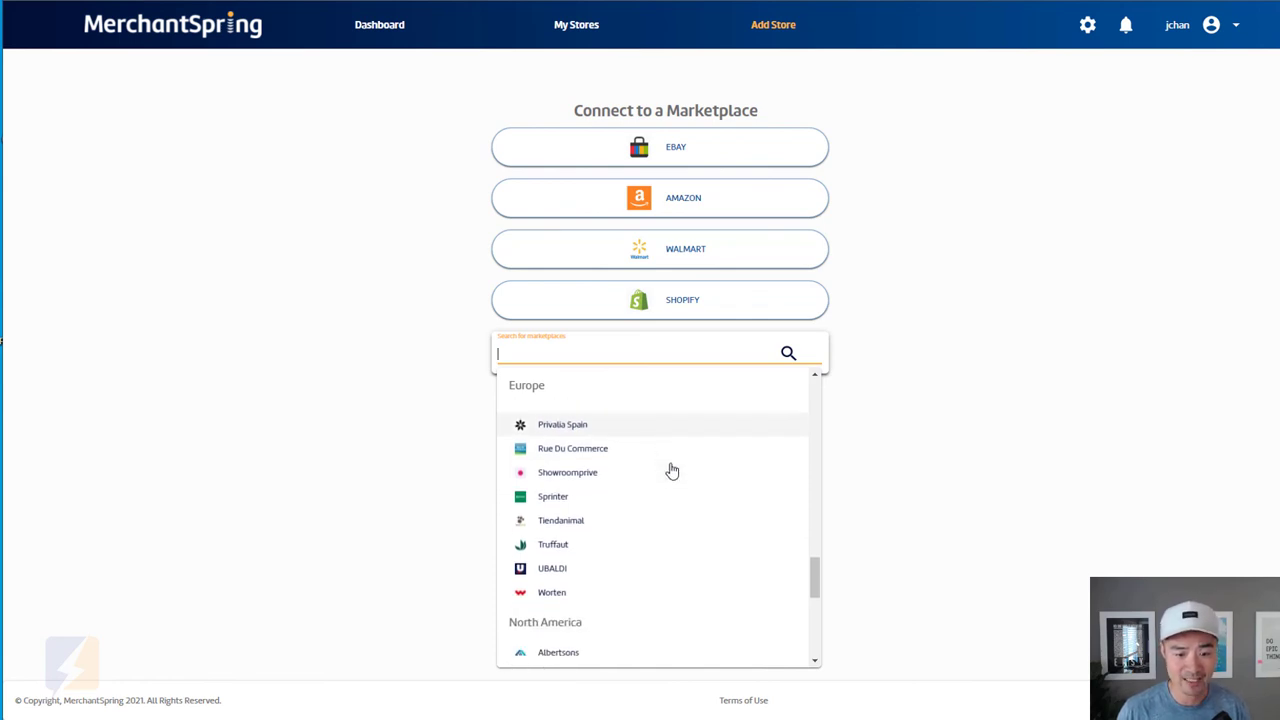
scroll(669, 471, "down", 3)
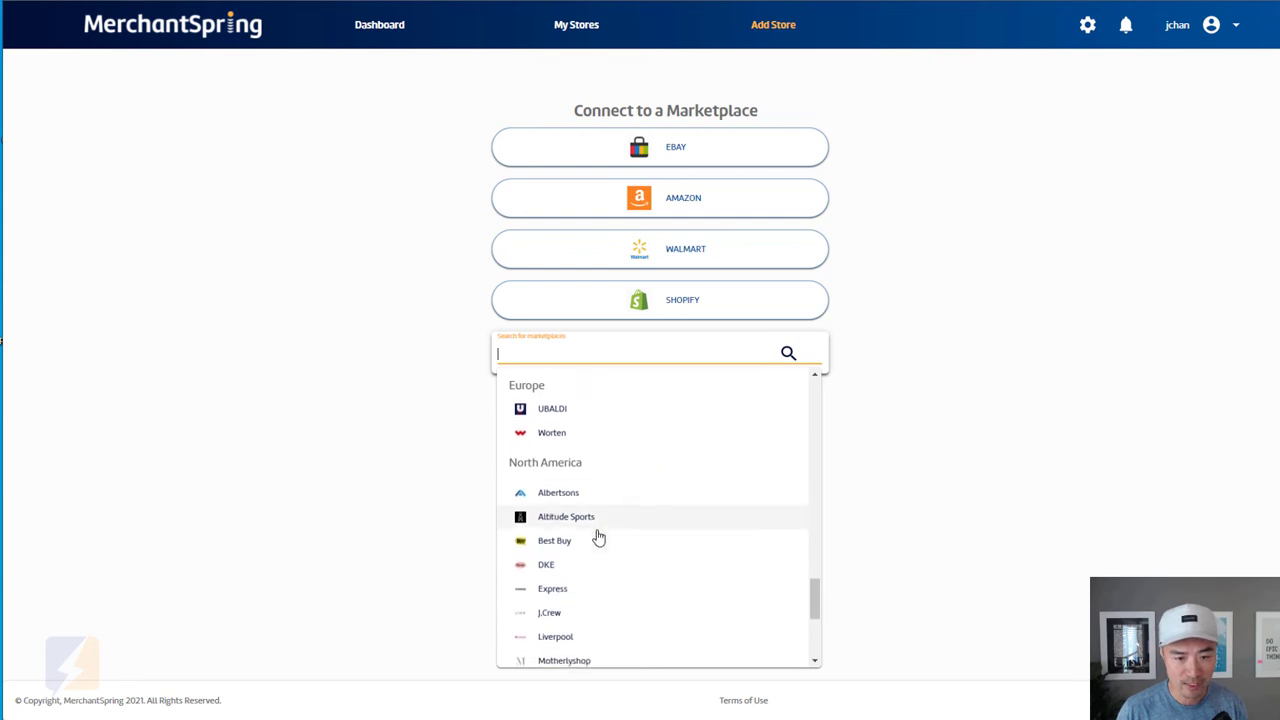
scroll(686, 550, "down", 4)
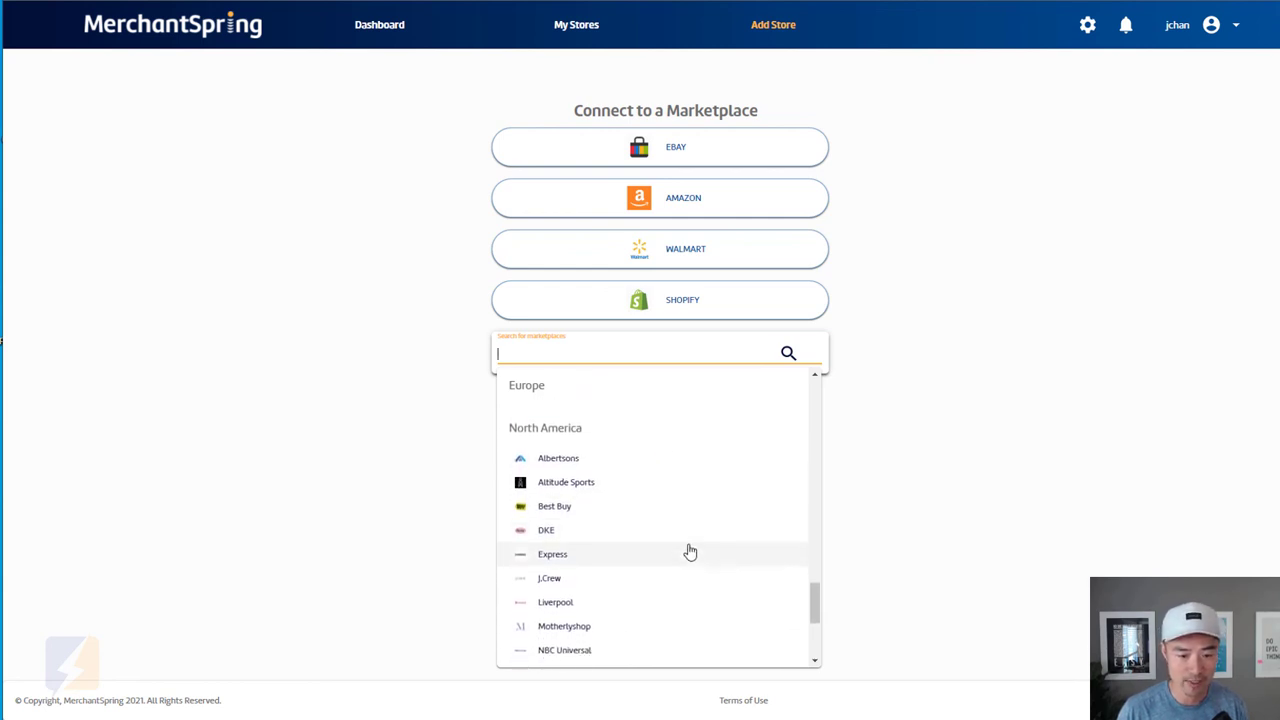
scroll(688, 551, "down", 2)
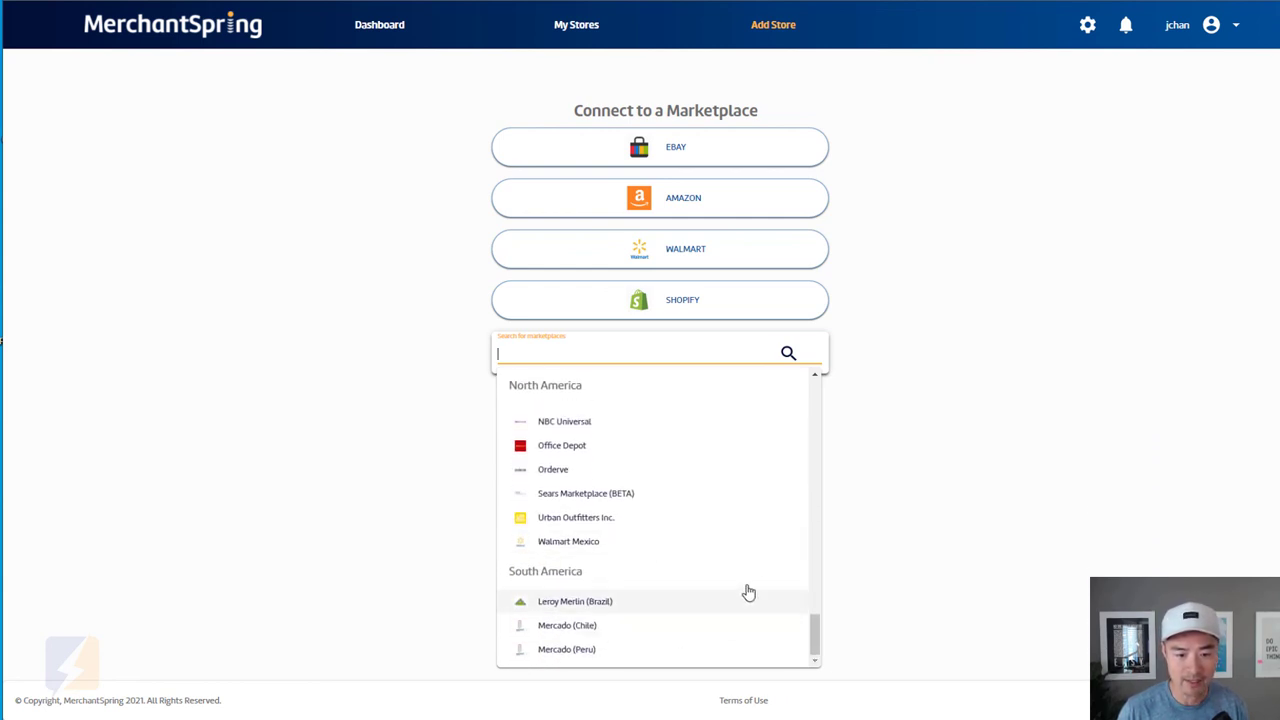
left_click(898, 478)
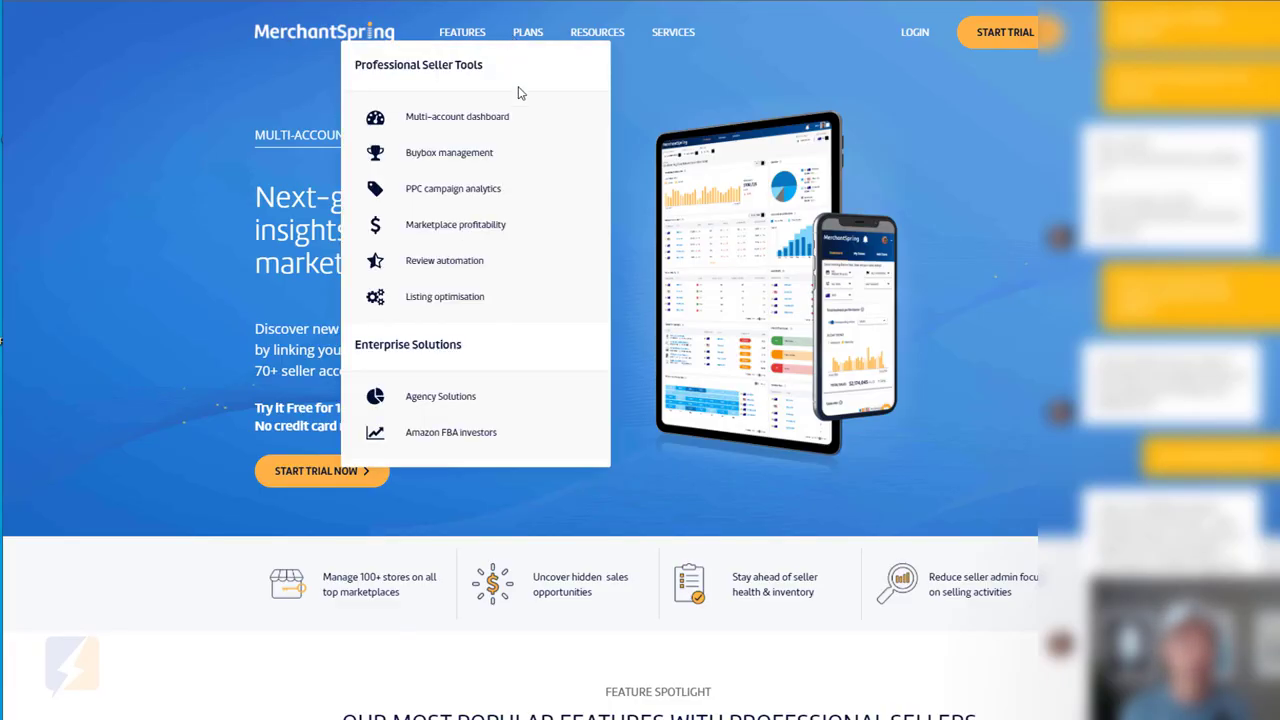
On the MerchantSpring website, view the subscription plans and the features included in Standard, Enterprise and Agency
left_click(527, 34)
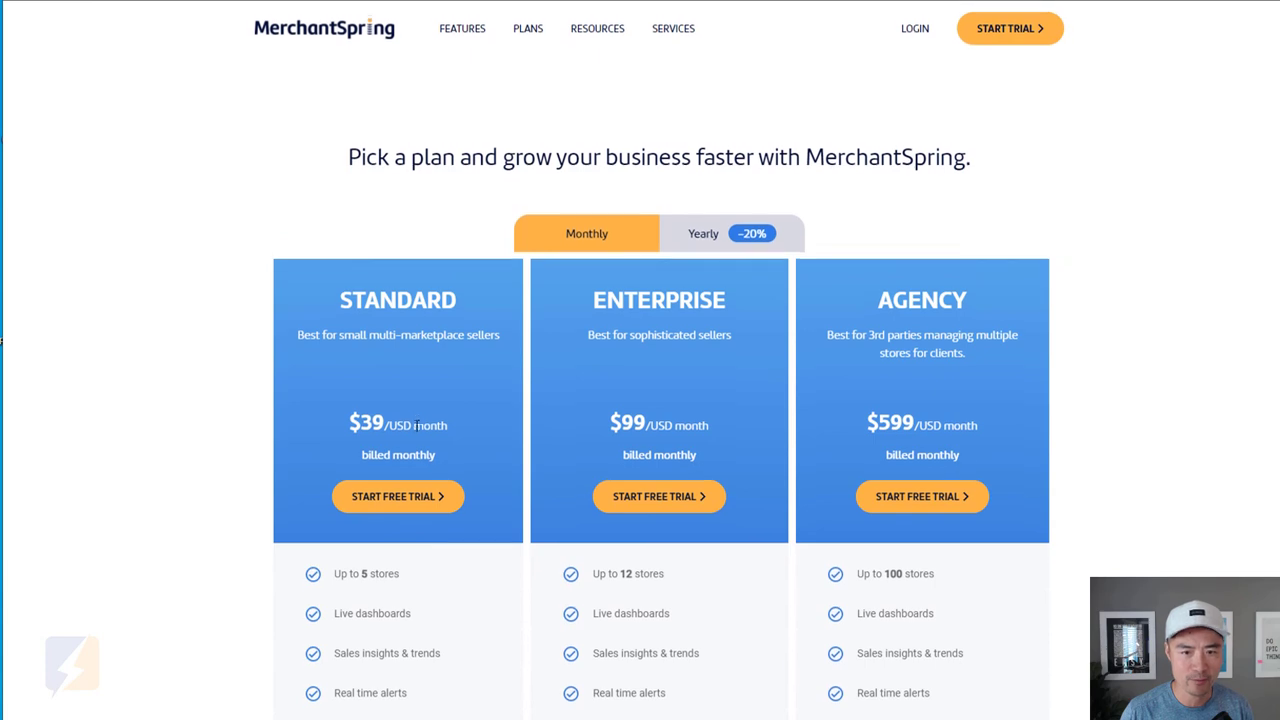
scroll(416, 425, "down", 2)
scroll(419, 432, "down", 3)
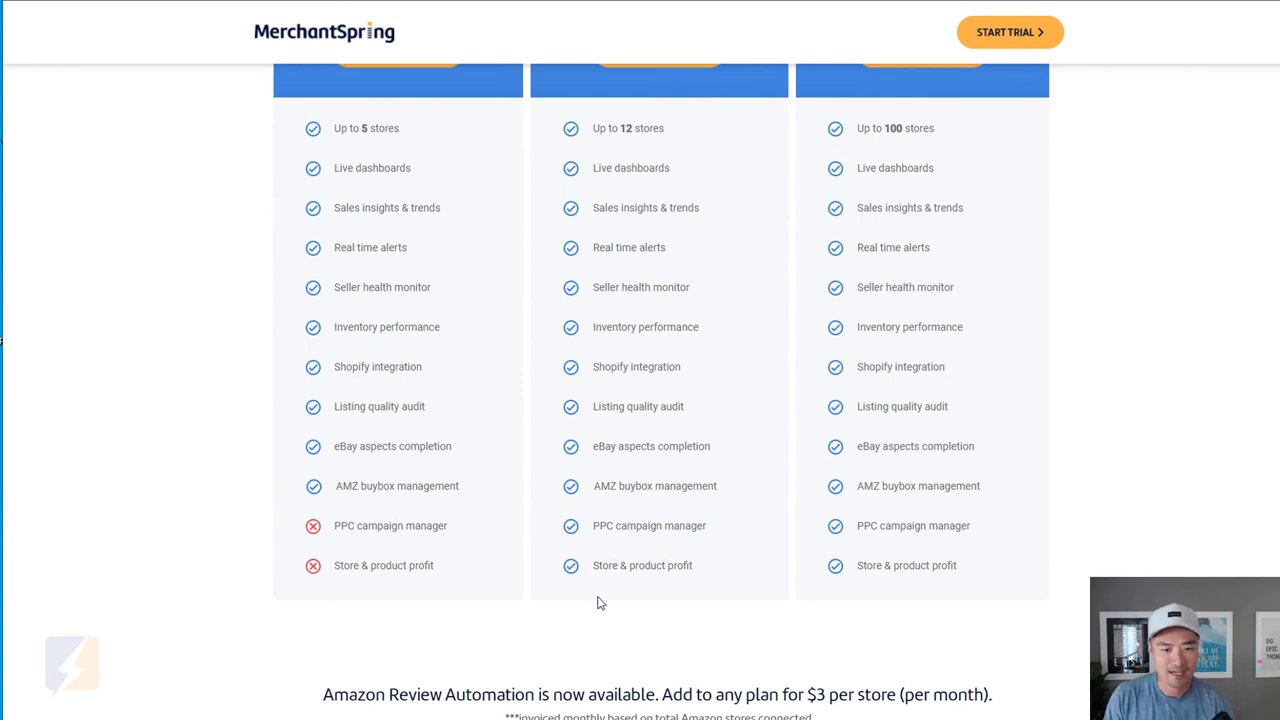
Highlight "Store & product profit" in the Enterprise plan's feature list and compare the plans' monthly prices and features
left_click_drag(603, 568, 714, 566)
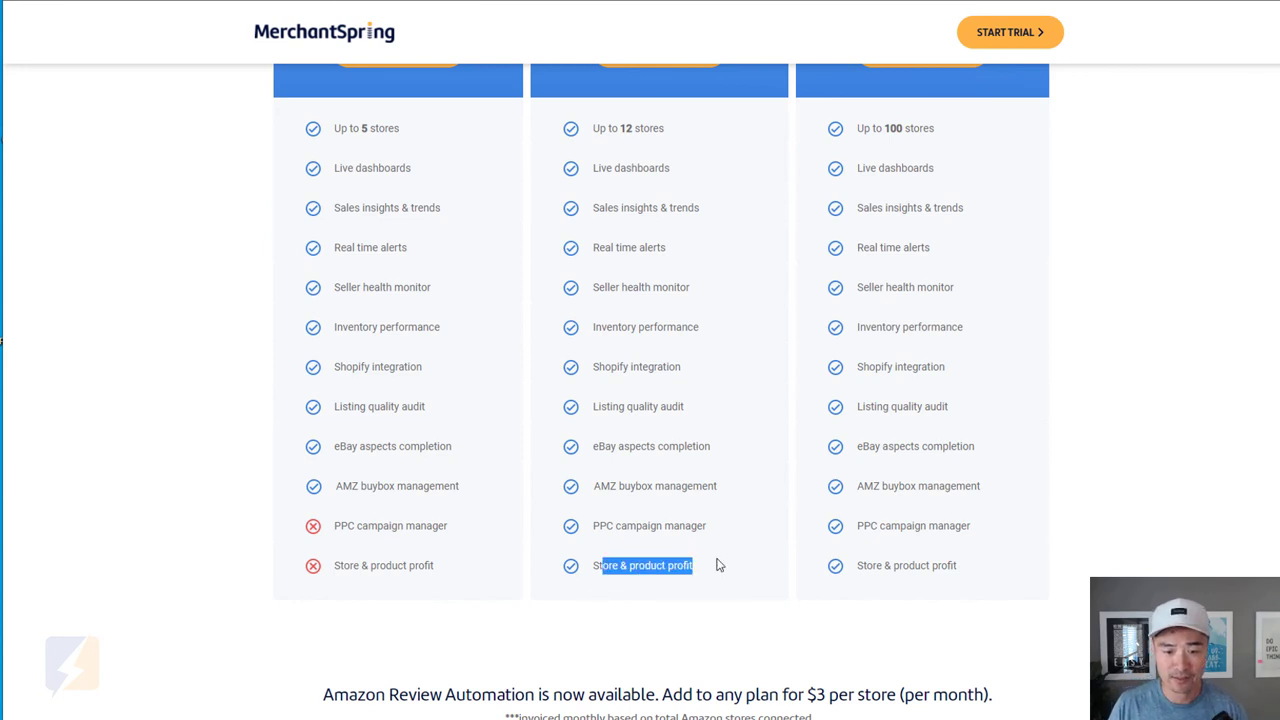
left_click(667, 568)
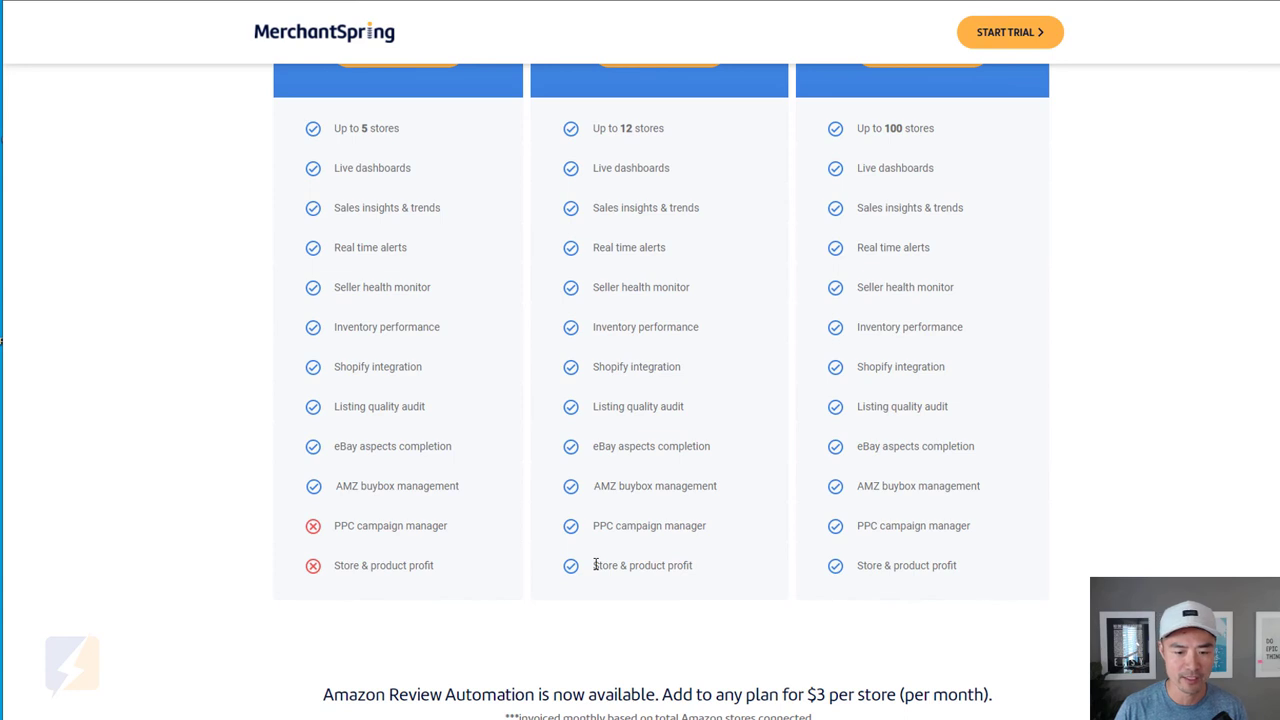
left_click_drag(595, 565, 700, 575)
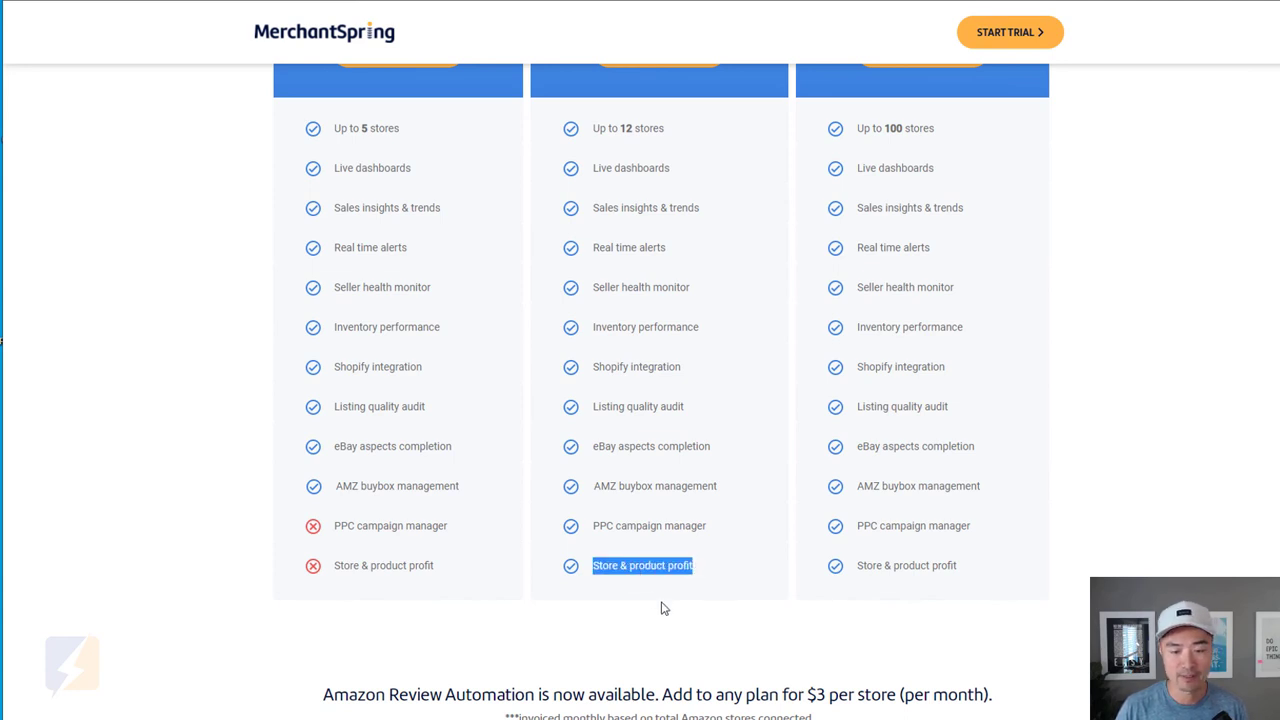
scroll(666, 597, "up", 1)
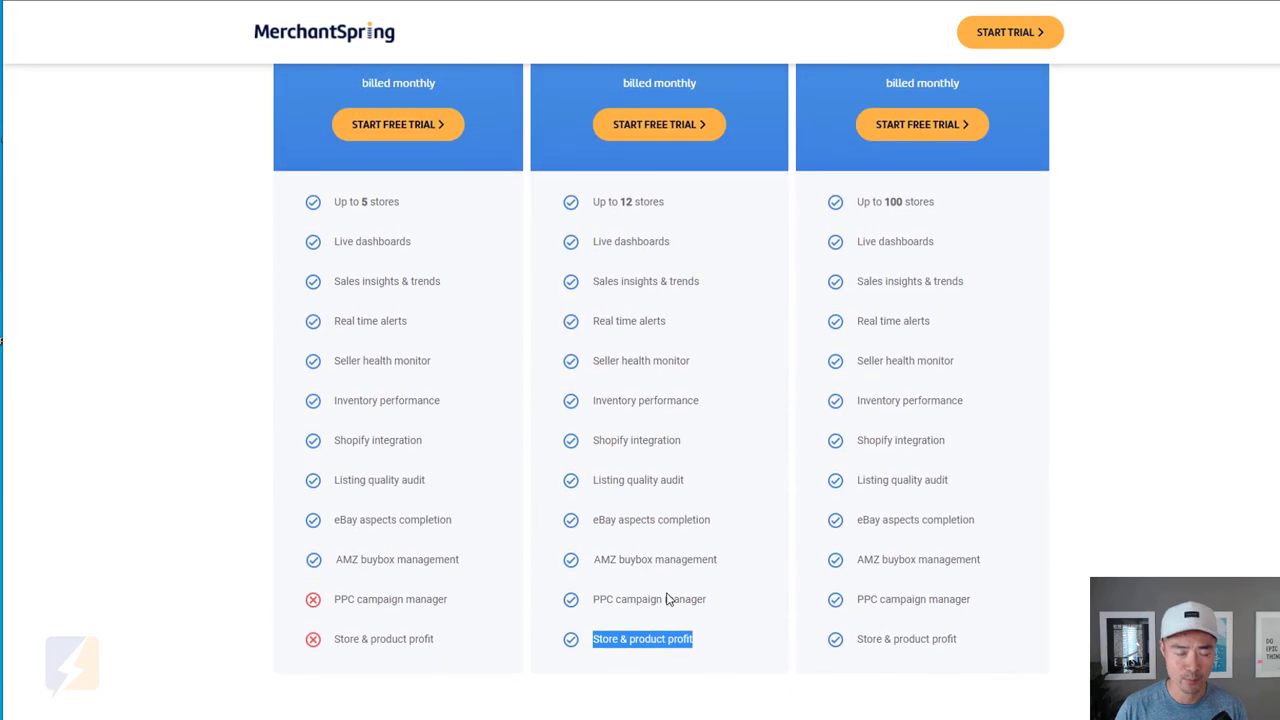
scroll(666, 597, "up", 2)
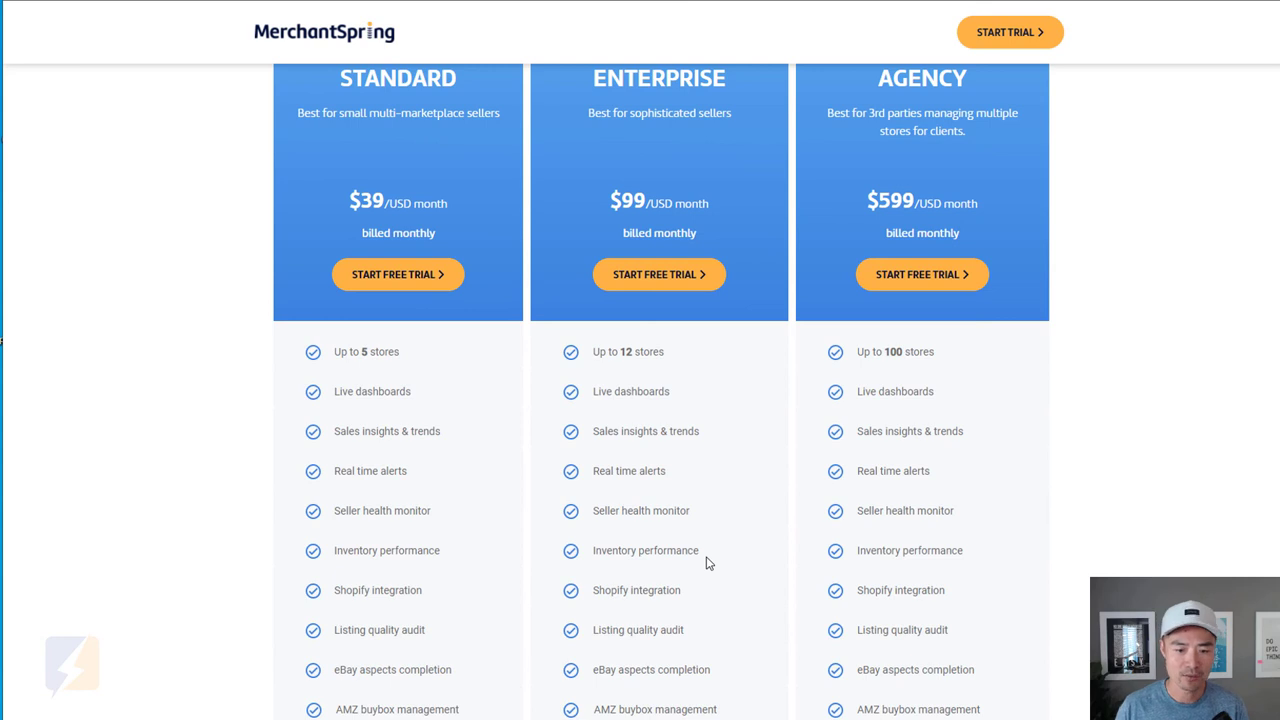
scroll(709, 567, "down", 2)
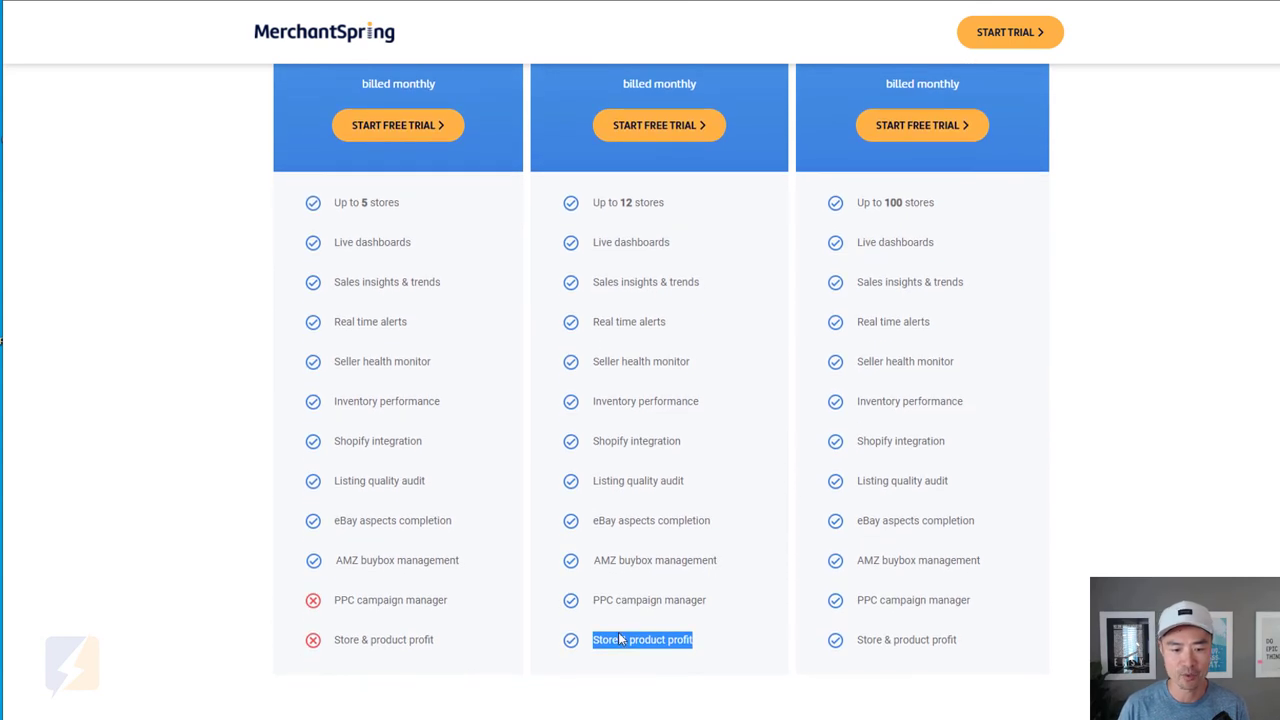